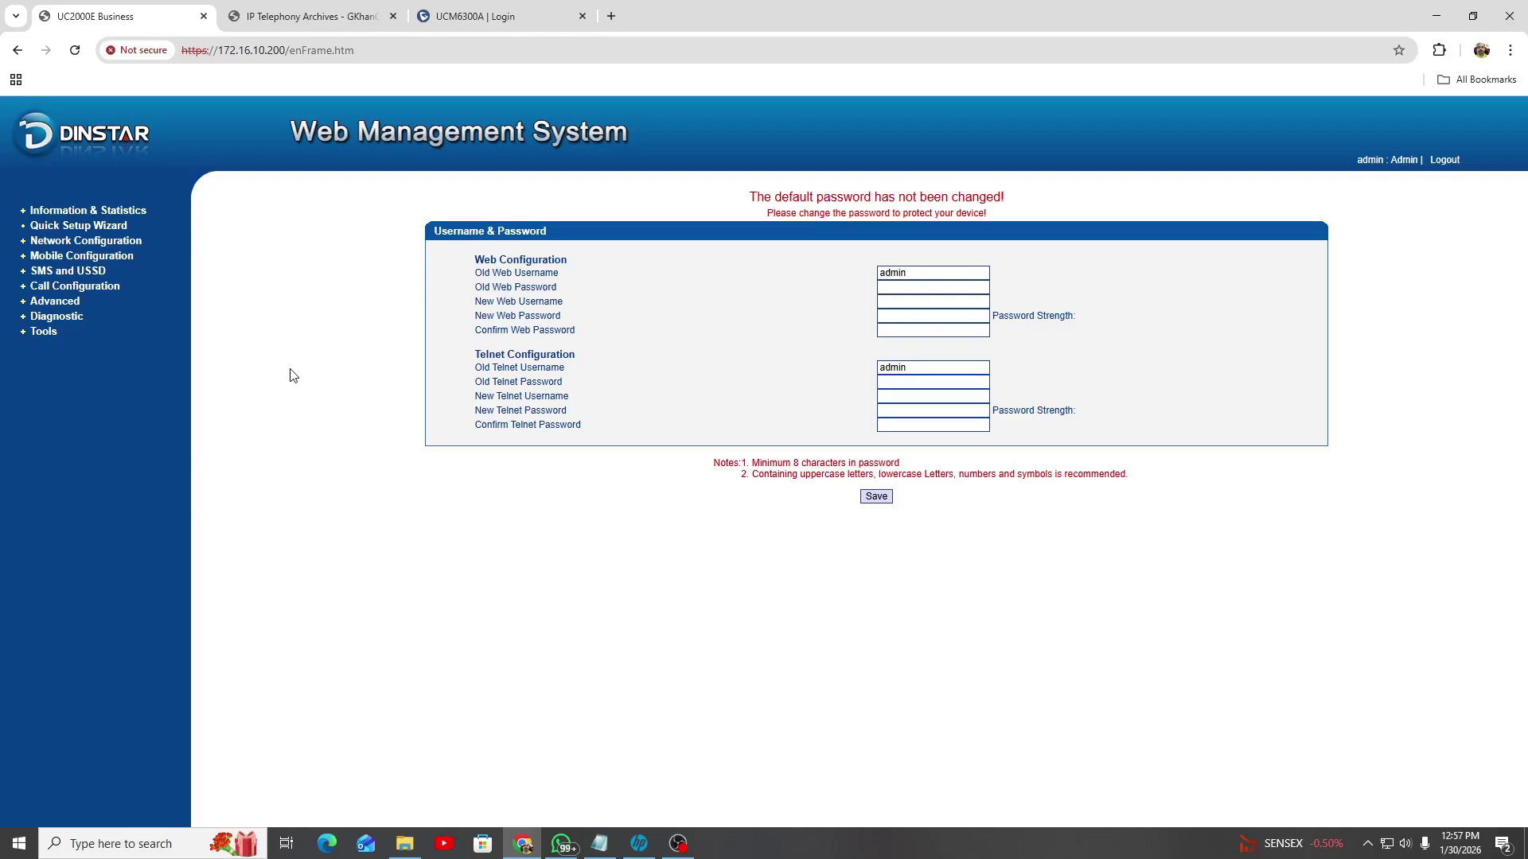
Review the Dinstar gateway's local network settings in the Quick Setup Wizard
{"action": "left_click", "coordinate": [470, 19]}
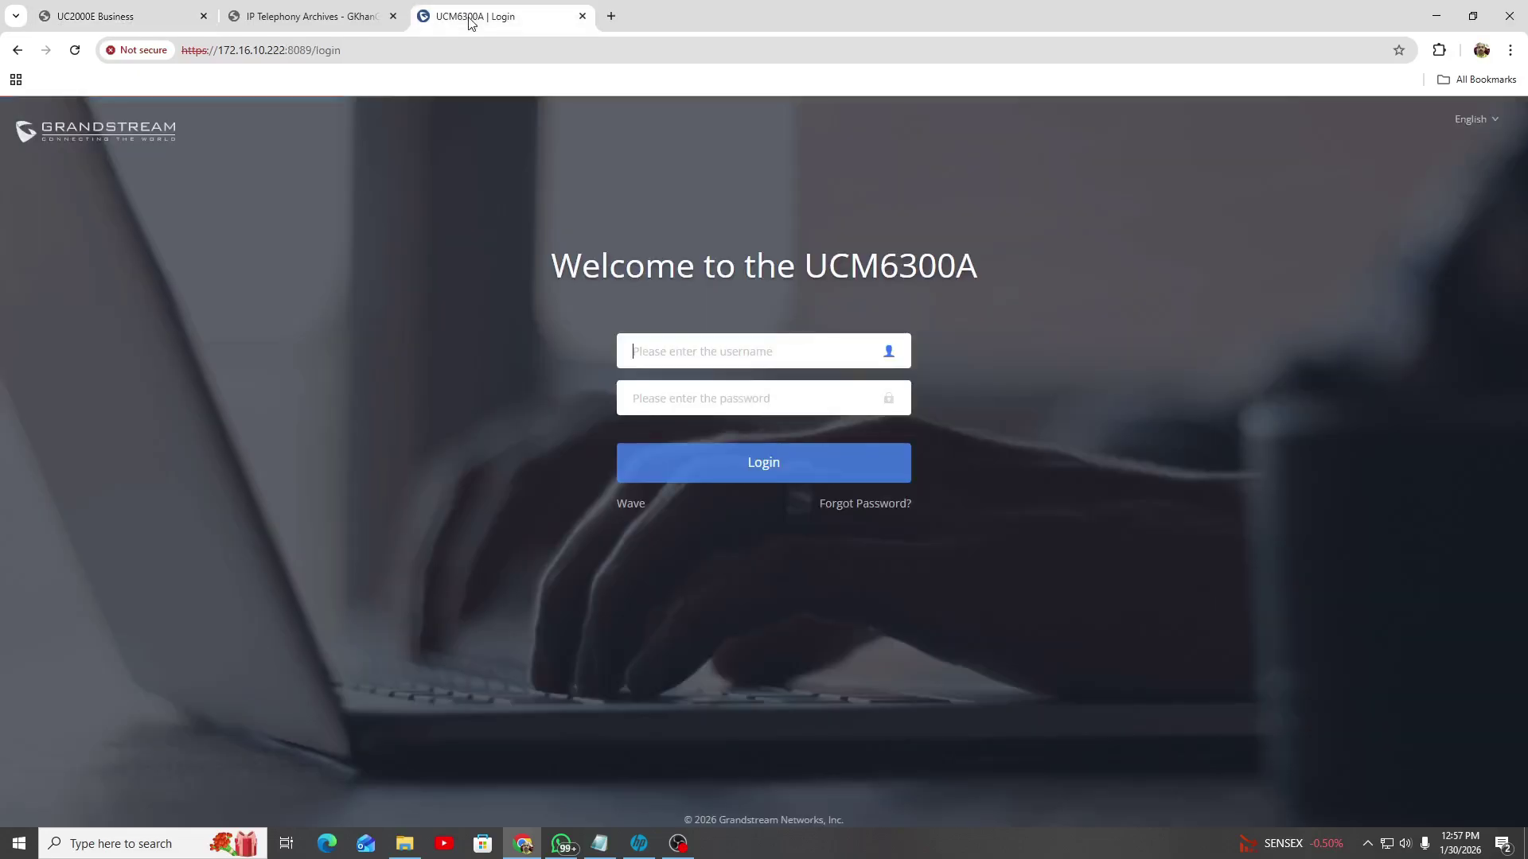
{"action": "left_click", "coordinate": [280, 17]}
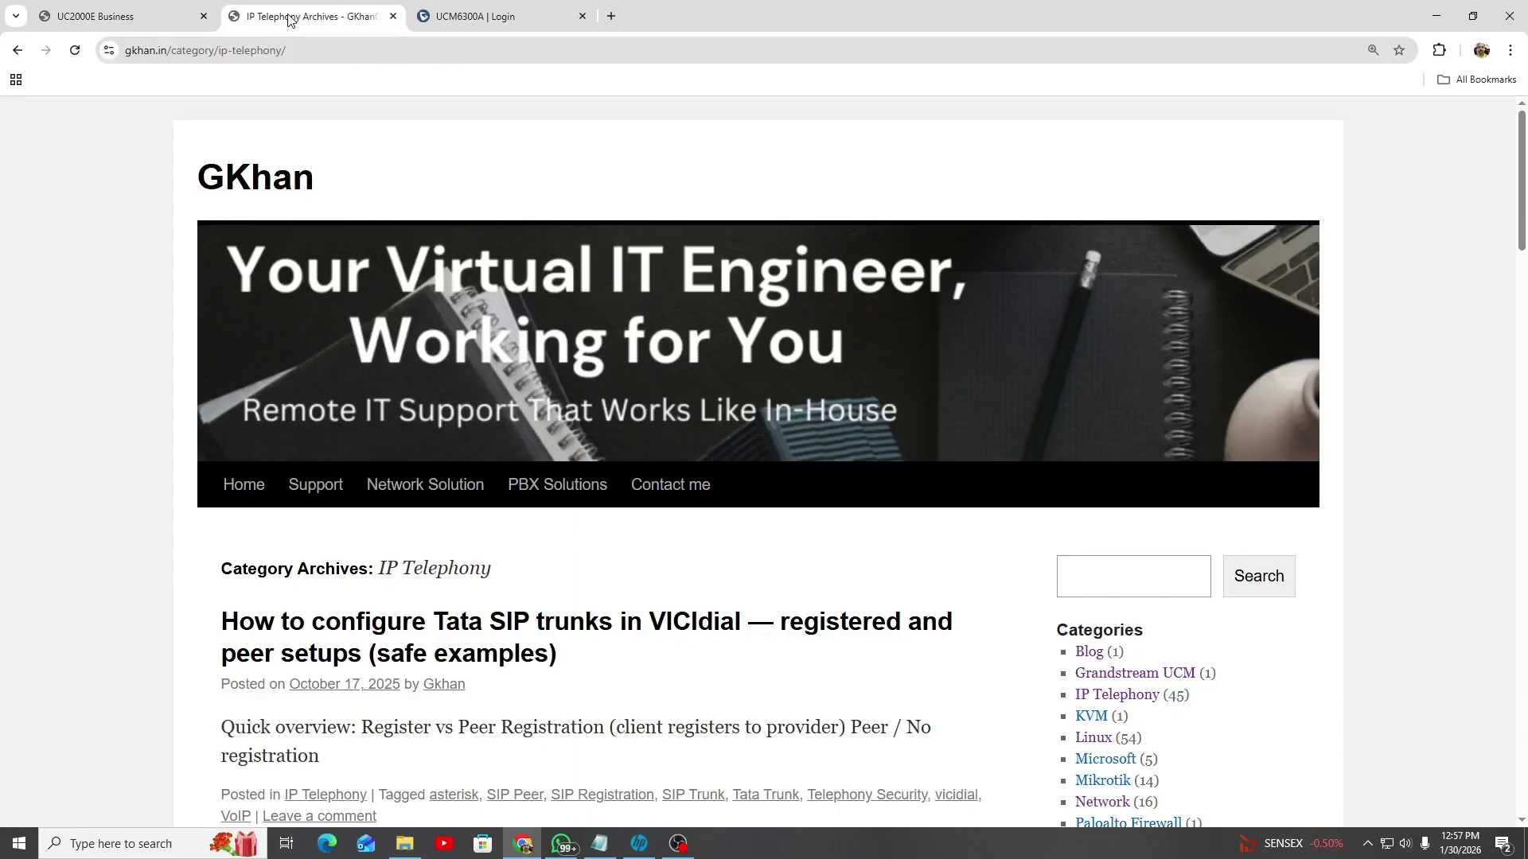
{"action": "left_click", "coordinate": [113, 19]}
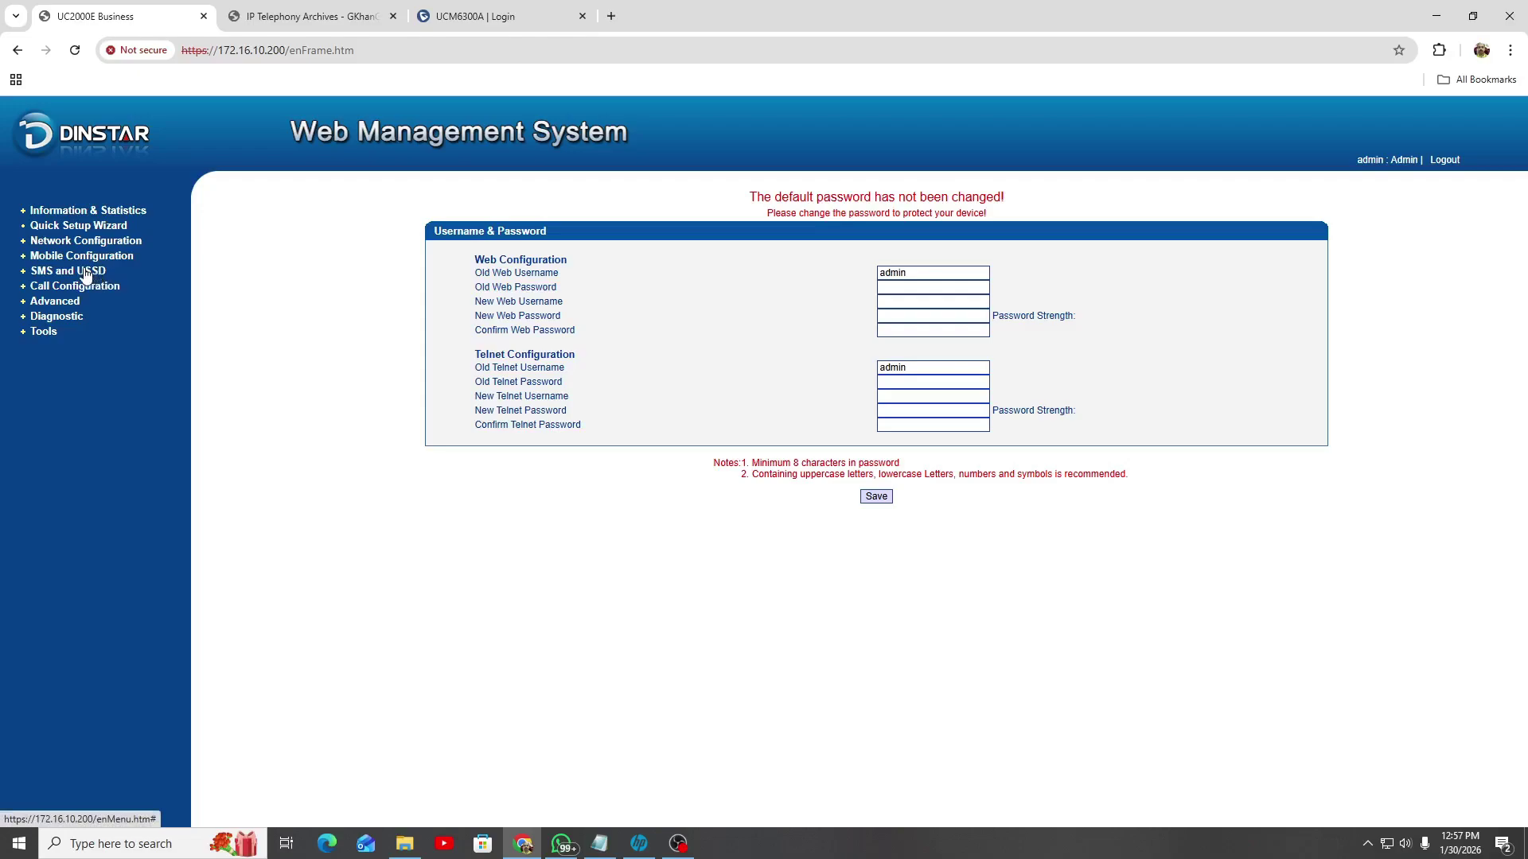
{"action": "left_click", "coordinate": [67, 228]}
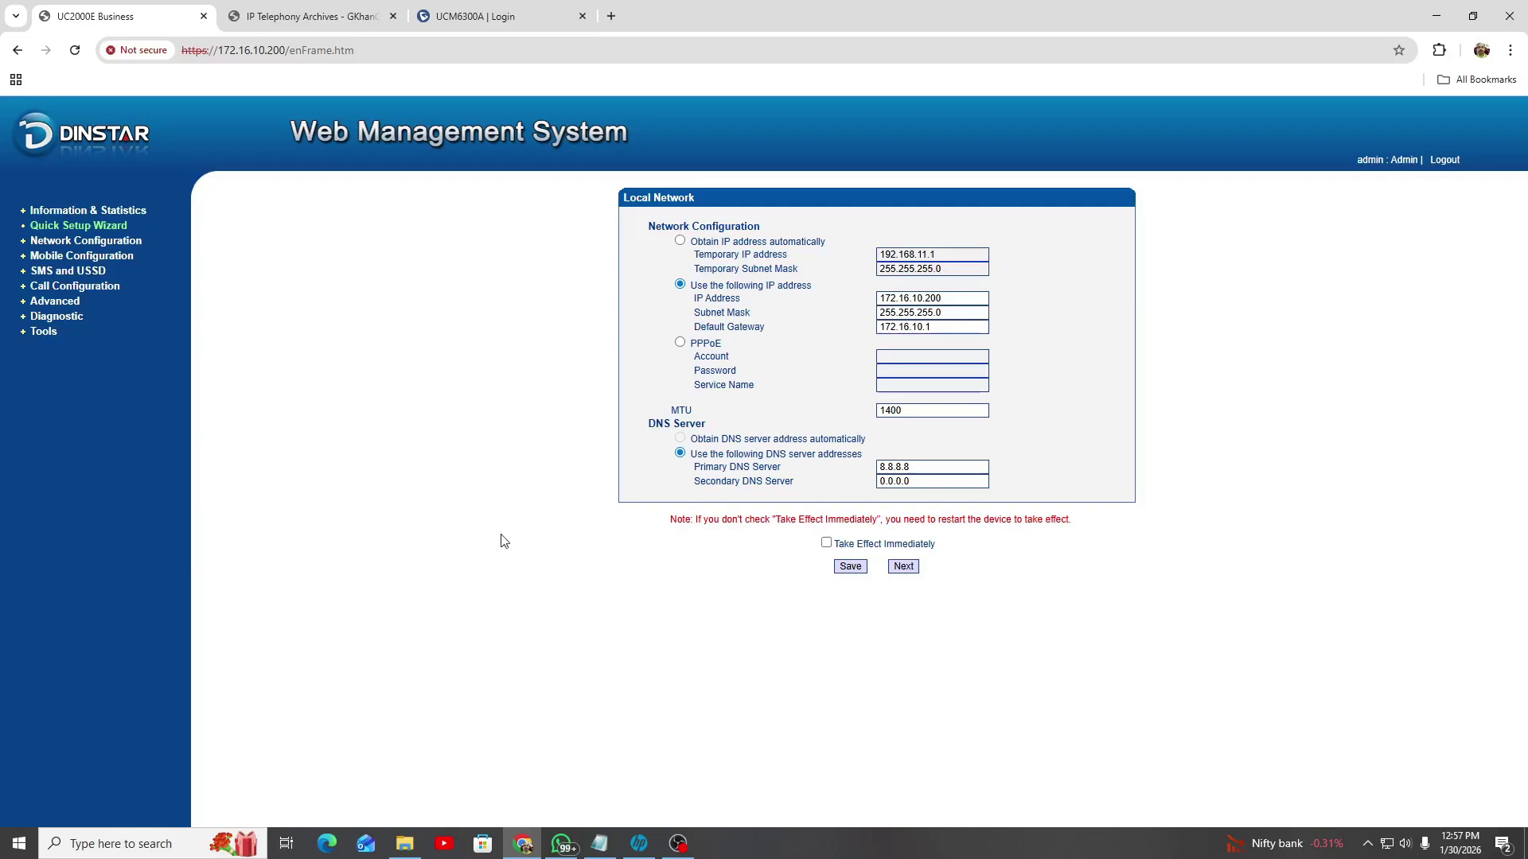
Open the gateway's SIP Configuration under Call Configuration and check the SIP server address
{"action": "left_click", "coordinate": [75, 286]}
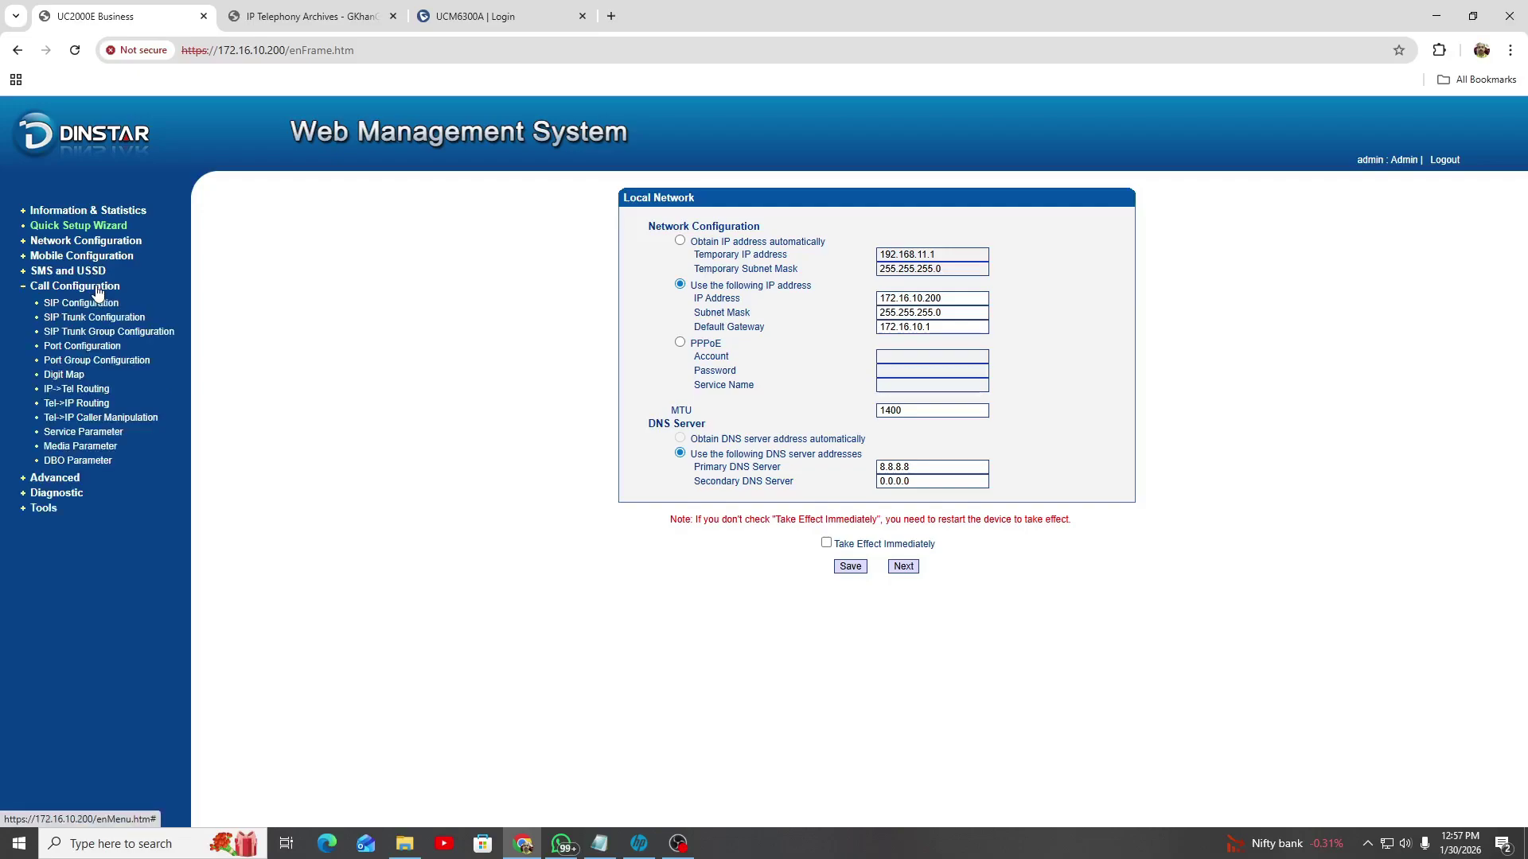
{"action": "left_click", "coordinate": [96, 305]}
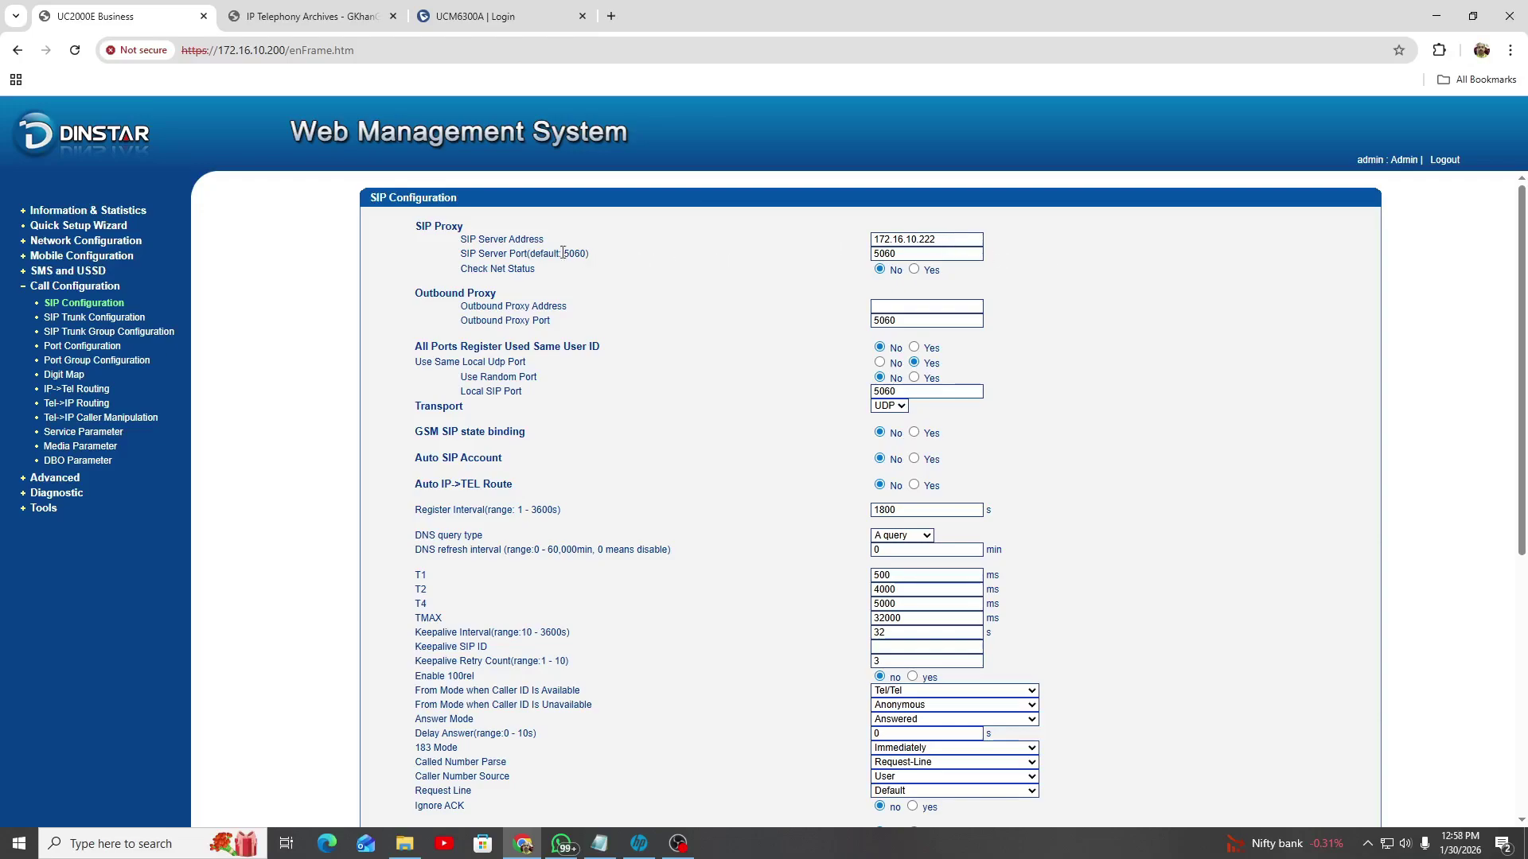
{"action": "left_click_drag", "start_coordinate": [464, 239], "coordinate": [579, 243]}
{"action": "left_click_drag", "start_coordinate": [872, 239], "coordinate": [939, 240]}
{"action": "left_click", "coordinate": [766, 309]}
Switch to the UCM6300A and log in as admin with the account password
{"action": "left_click", "coordinate": [481, 16]}
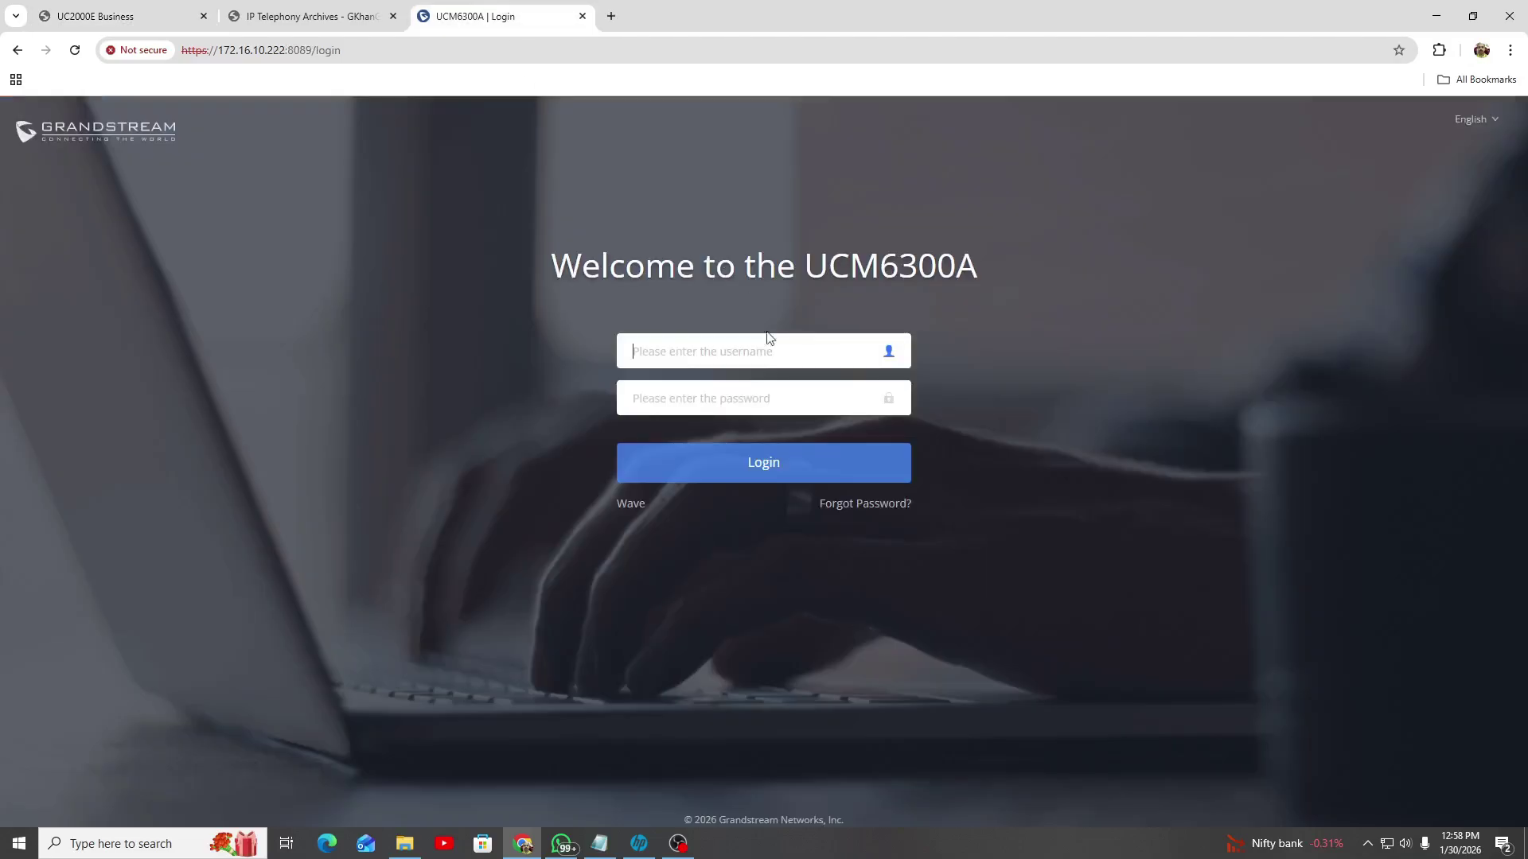
{"action": "left_click", "coordinate": [739, 363]}
{"action": "left_click", "coordinate": [732, 393]}
{"action": "left_click", "coordinate": [680, 407]}
{"action": "type", "text": "***"}
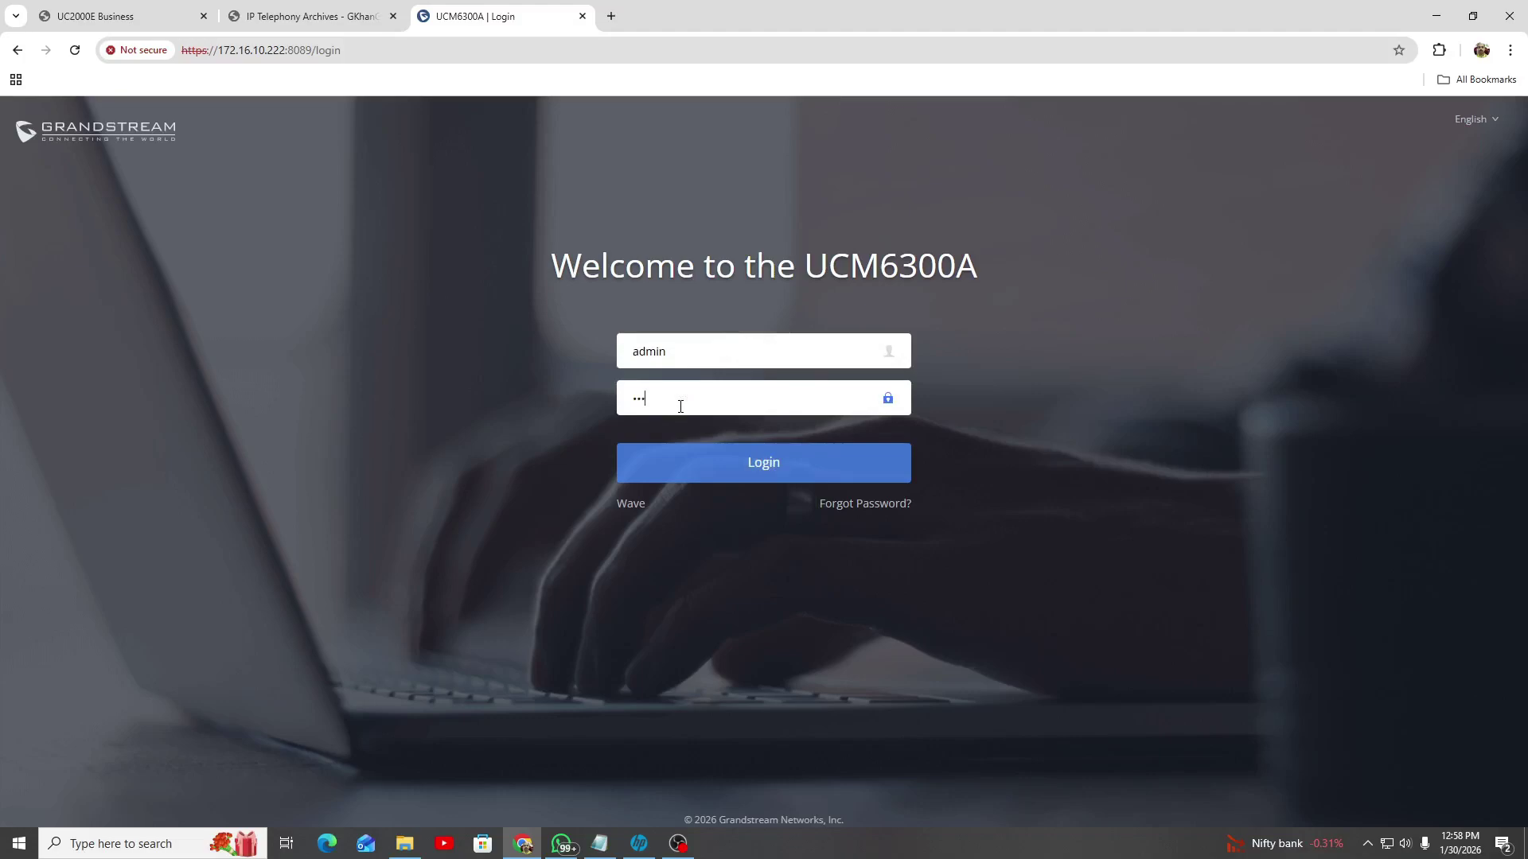
{"action": "type", "text": "**"}
{"action": "left_click", "coordinate": [775, 466]}
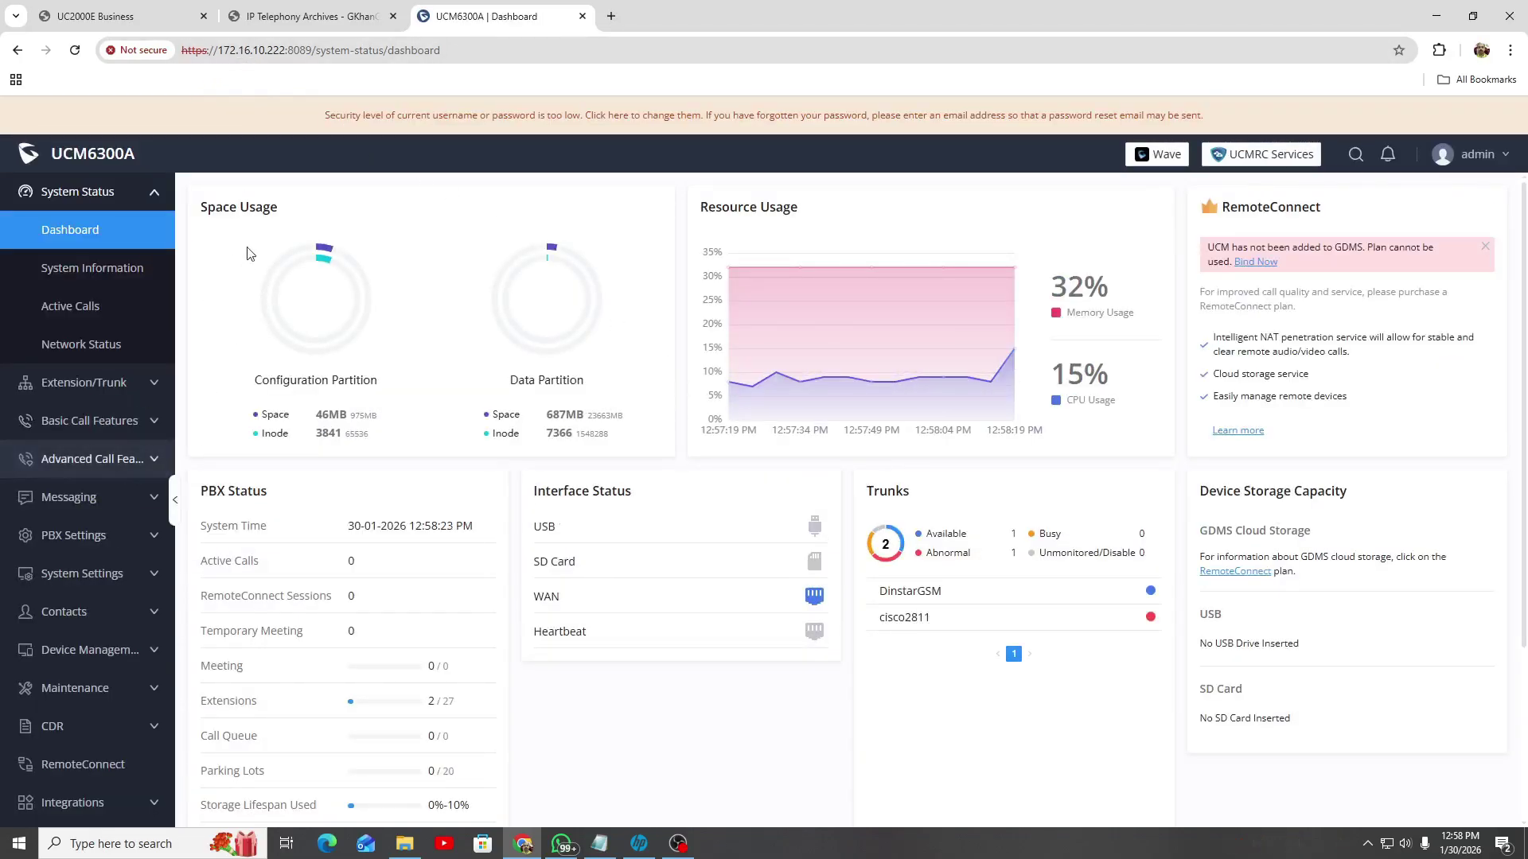
Check the UCM's own IP address and the host name set in the DinstarGSM VoIP trunk
{"action": "left_click_drag", "start_coordinate": [221, 52], "coordinate": [285, 50]}
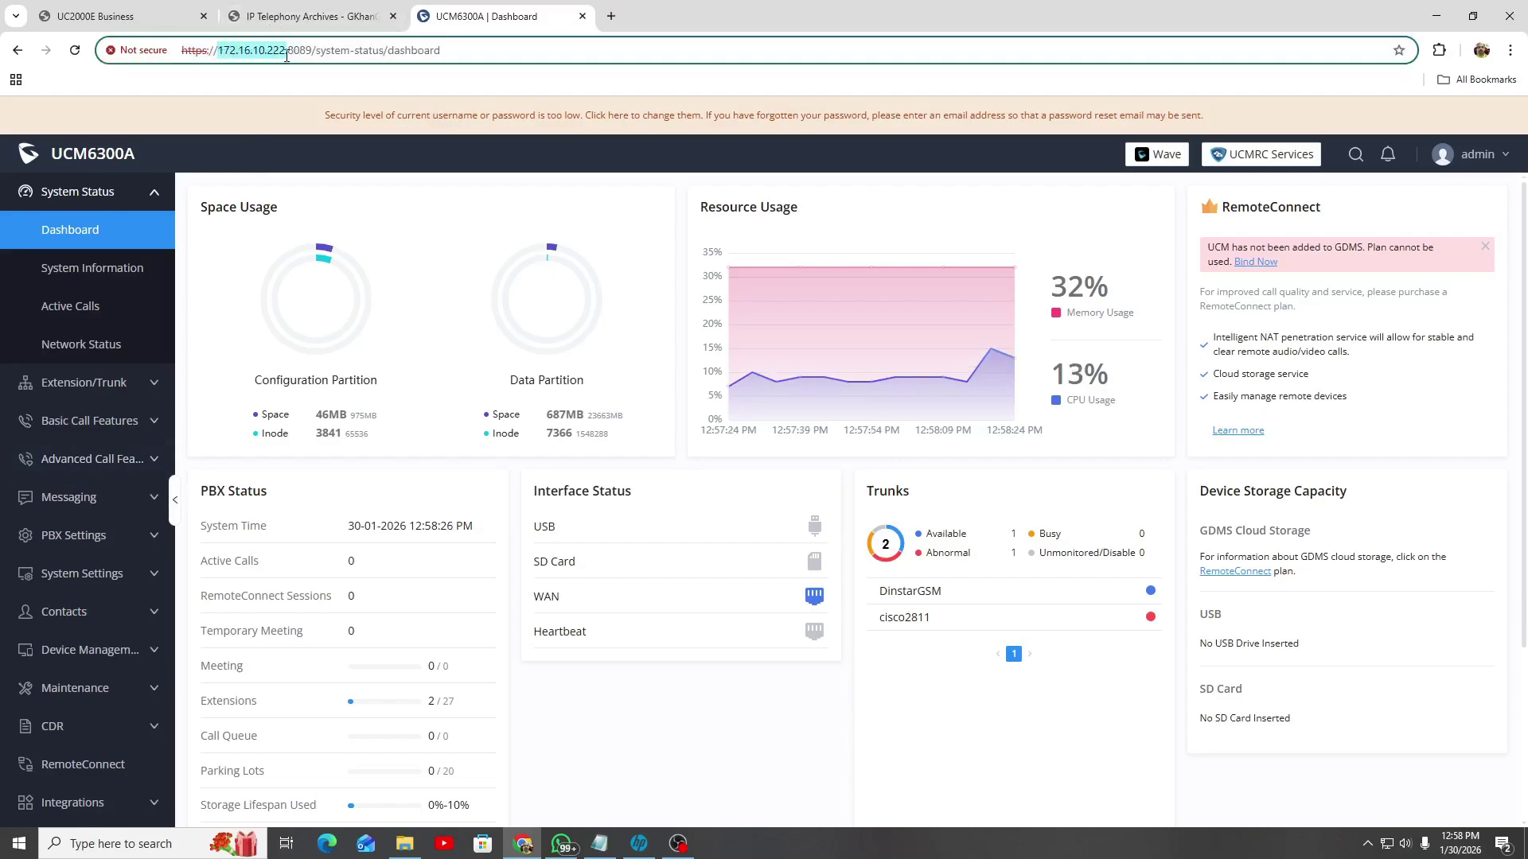
{"action": "left_click", "coordinate": [109, 384]}
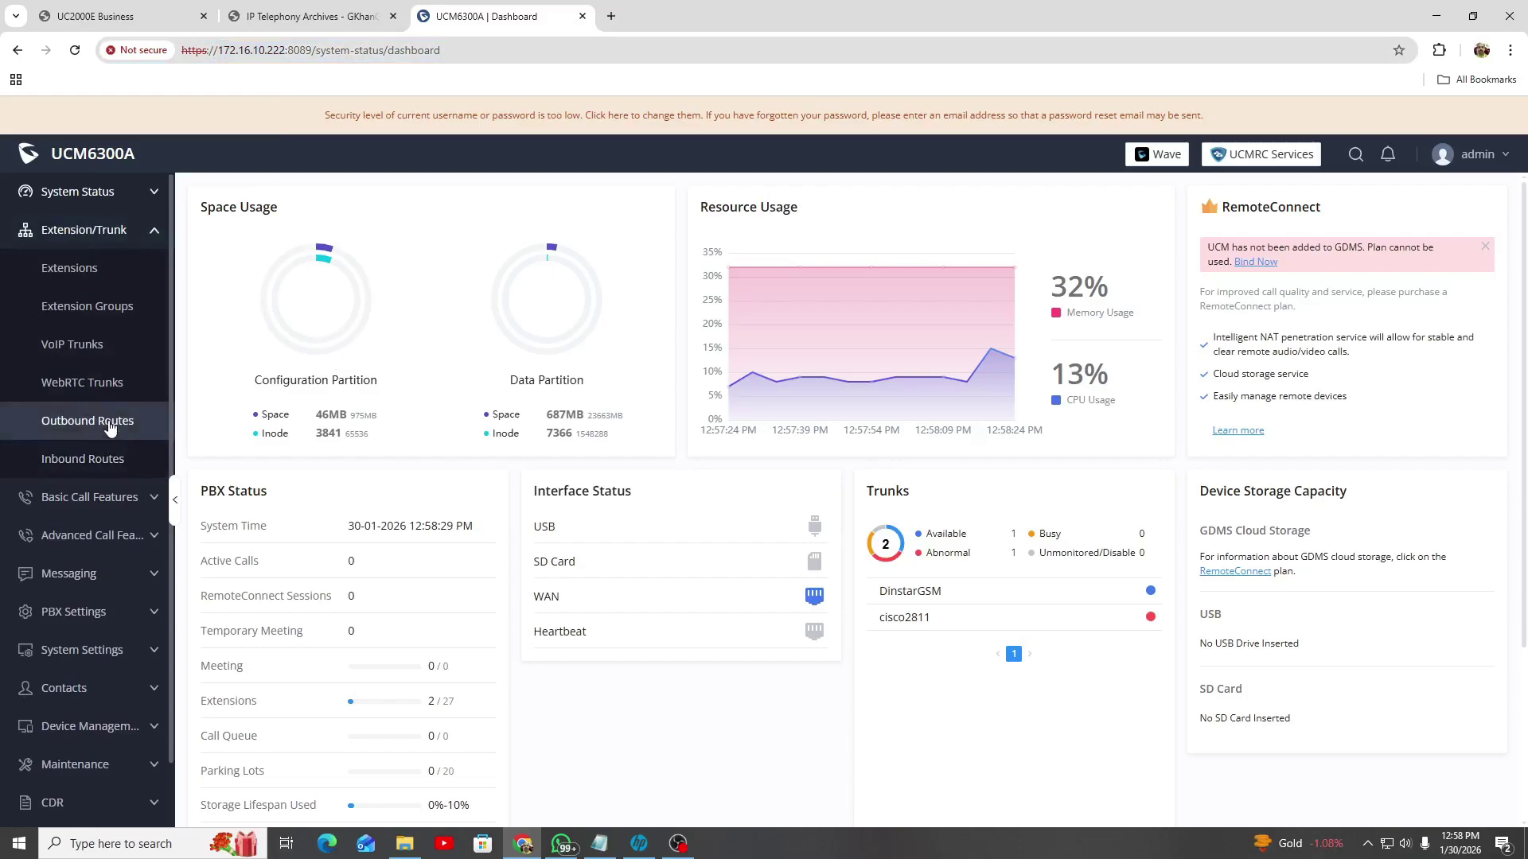
{"action": "left_click", "coordinate": [92, 348]}
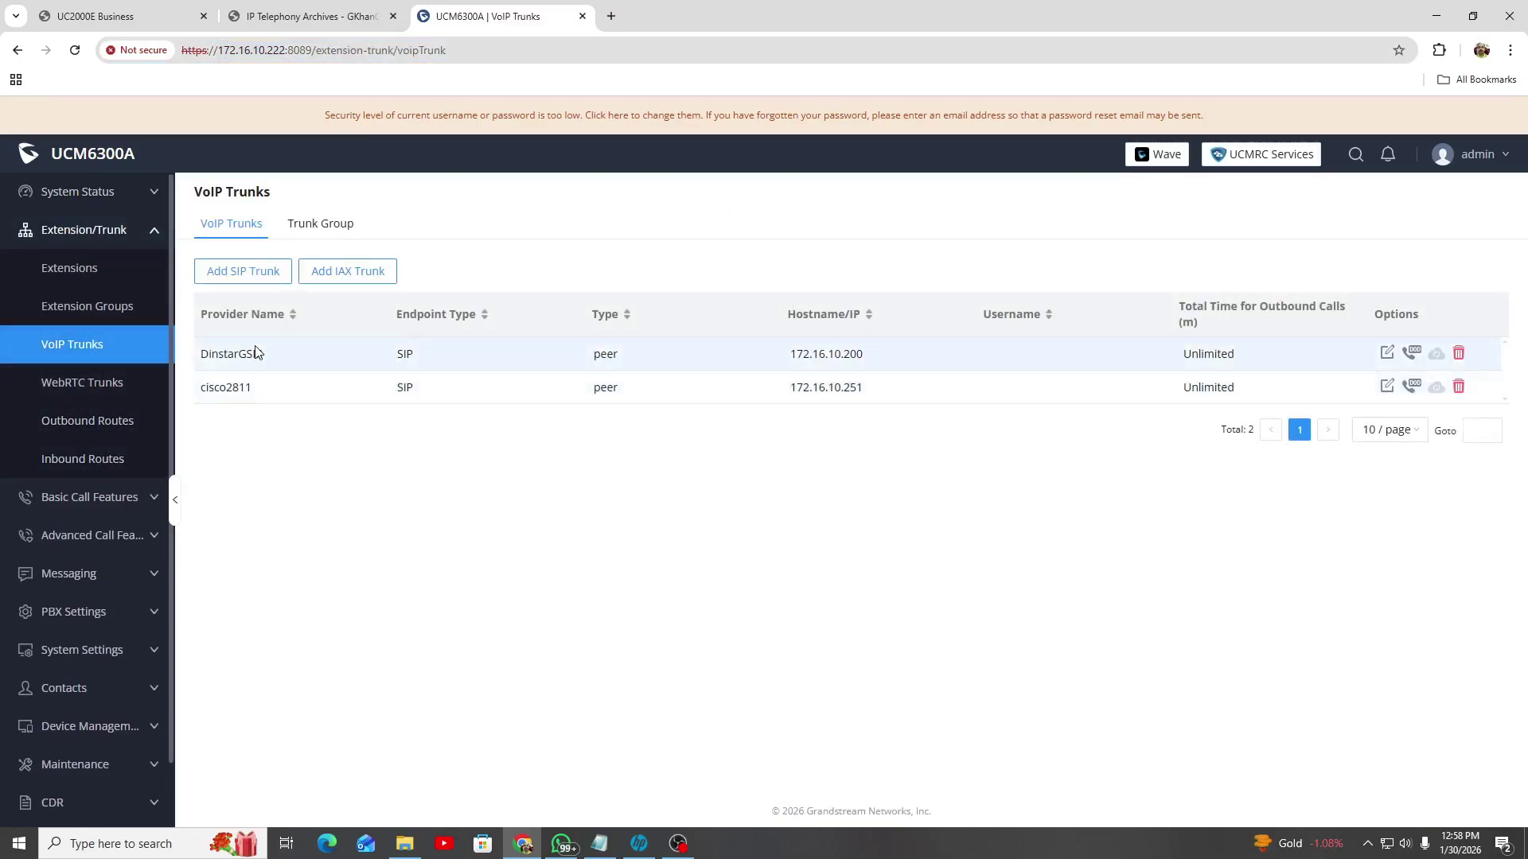
{"action": "left_click", "coordinate": [1387, 355]}
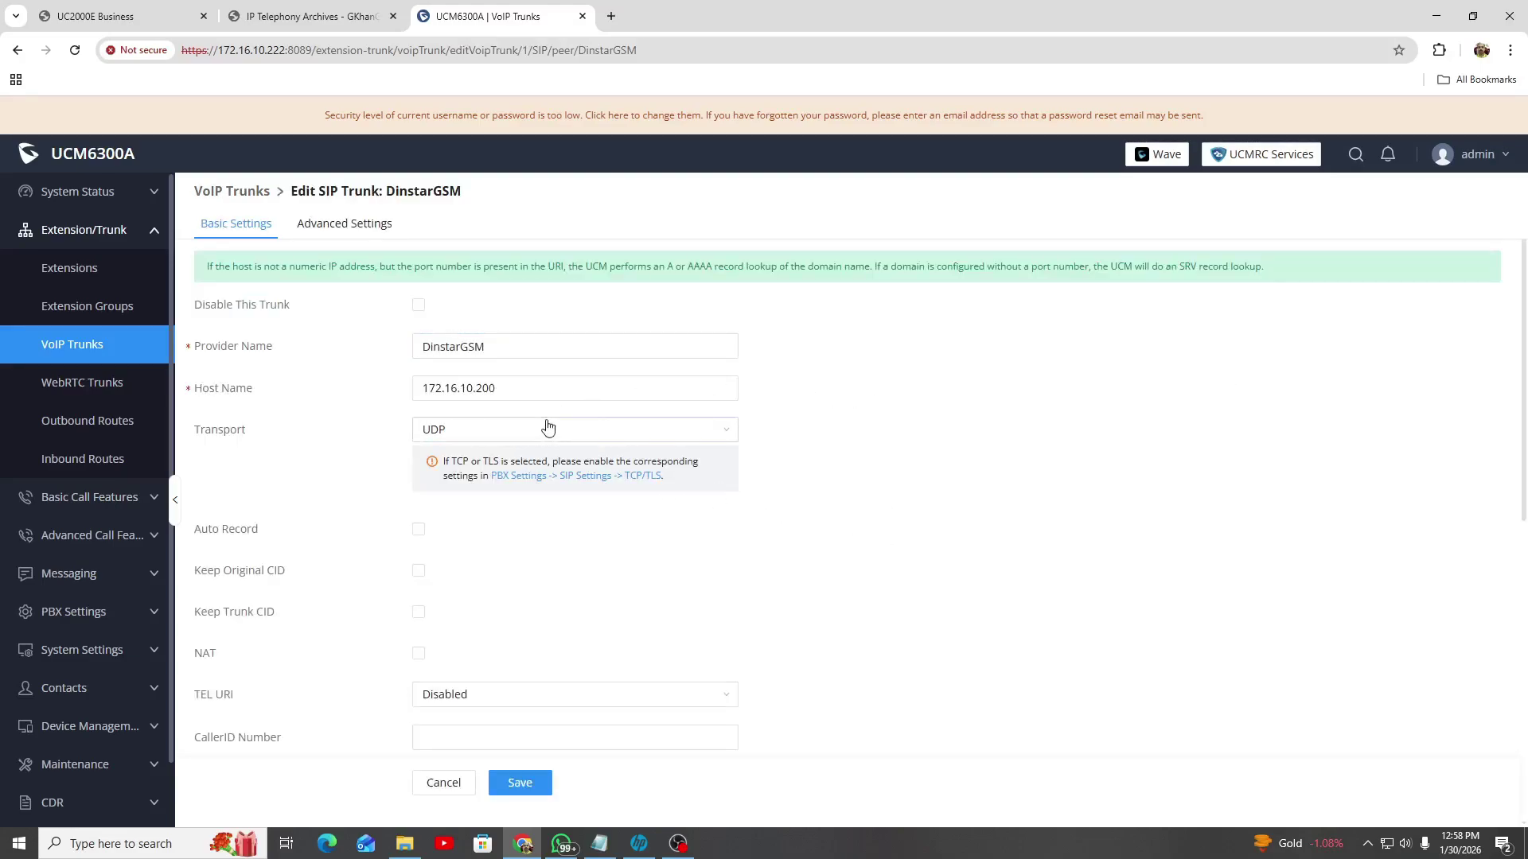
{"action": "left_click_drag", "start_coordinate": [512, 388], "coordinate": [371, 402]}
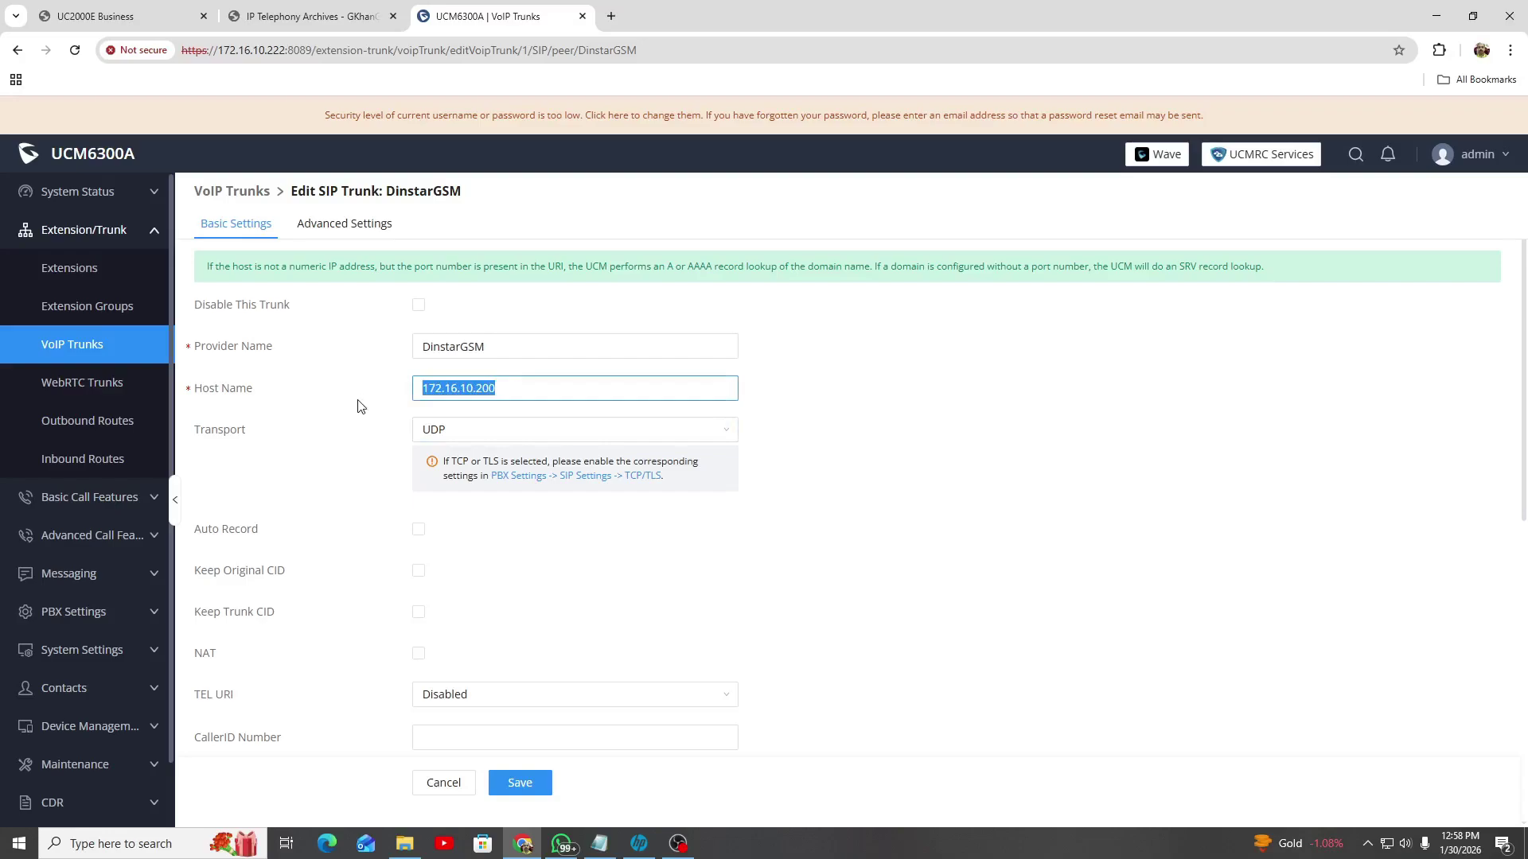
Return to the Dinstar gateway and compare its IP address and SIP server address with the UCM trunk
{"action": "left_click", "coordinate": [330, 14]}
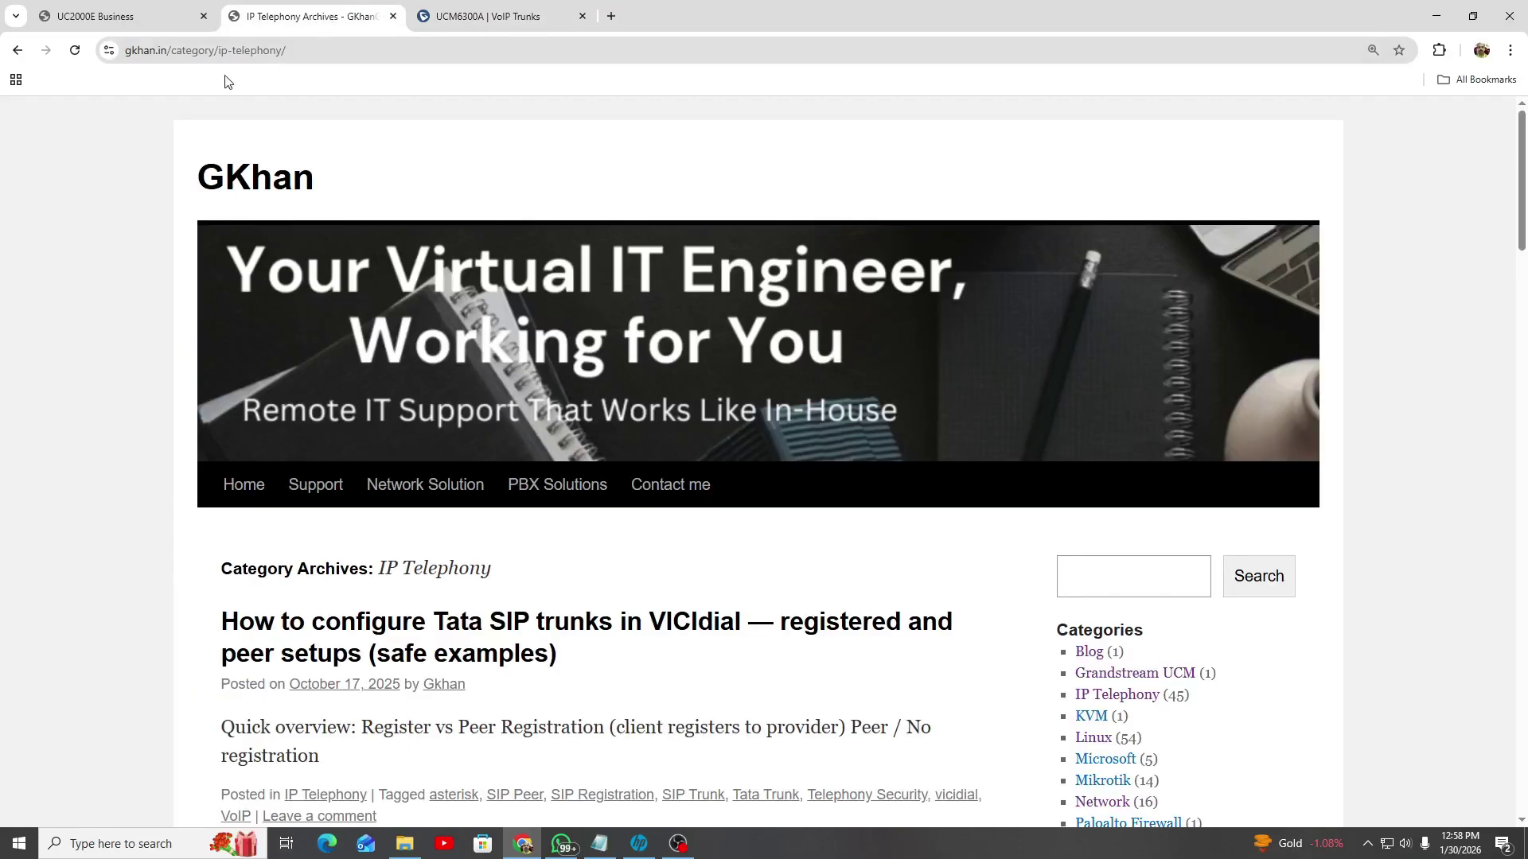
{"action": "left_click", "coordinate": [185, 19]}
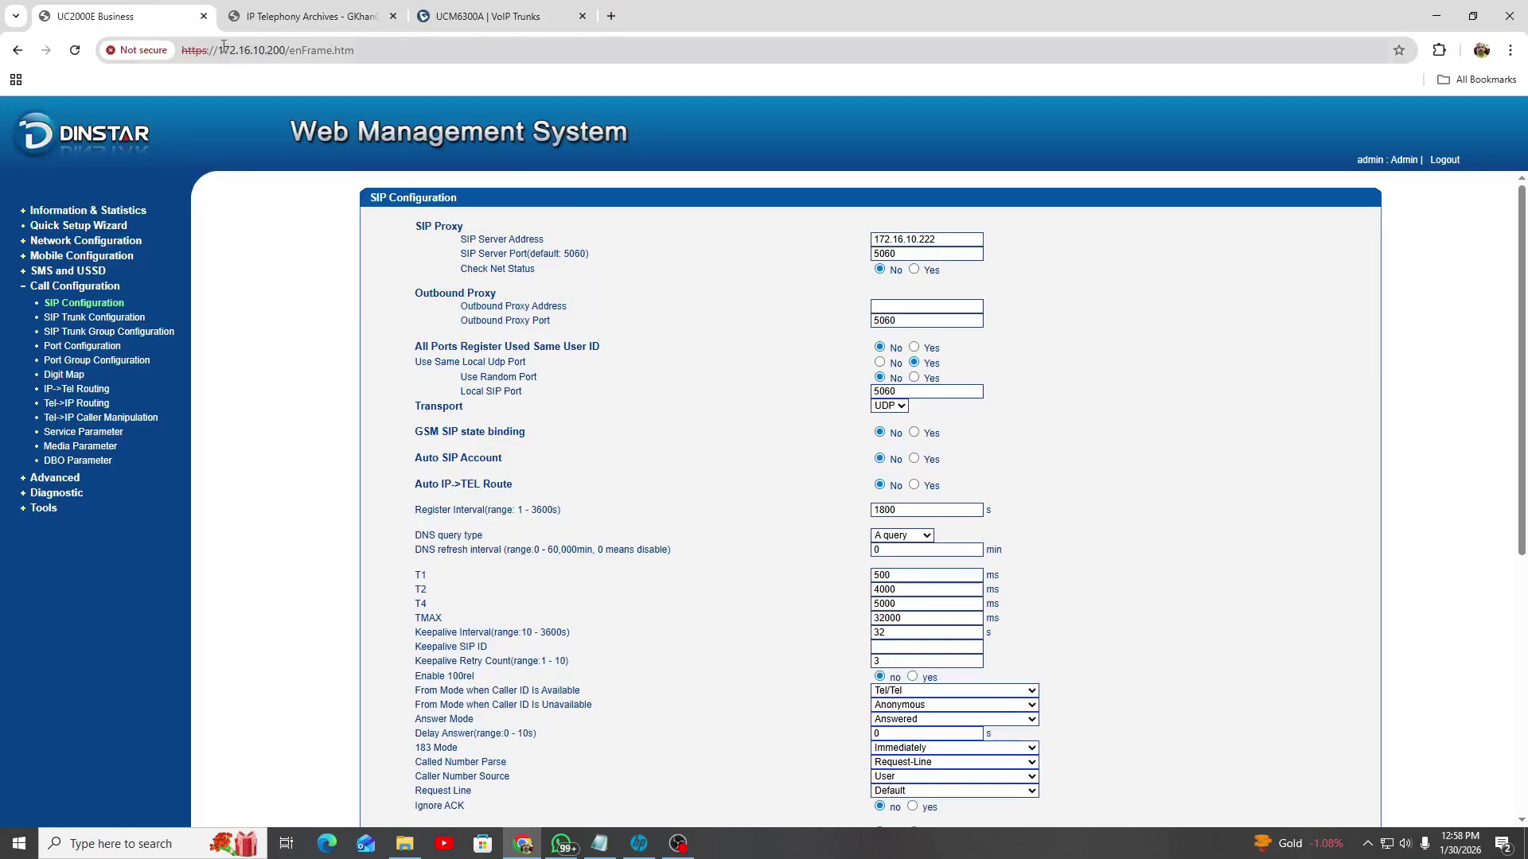
{"action": "left_click_drag", "start_coordinate": [222, 48], "coordinate": [290, 49]}
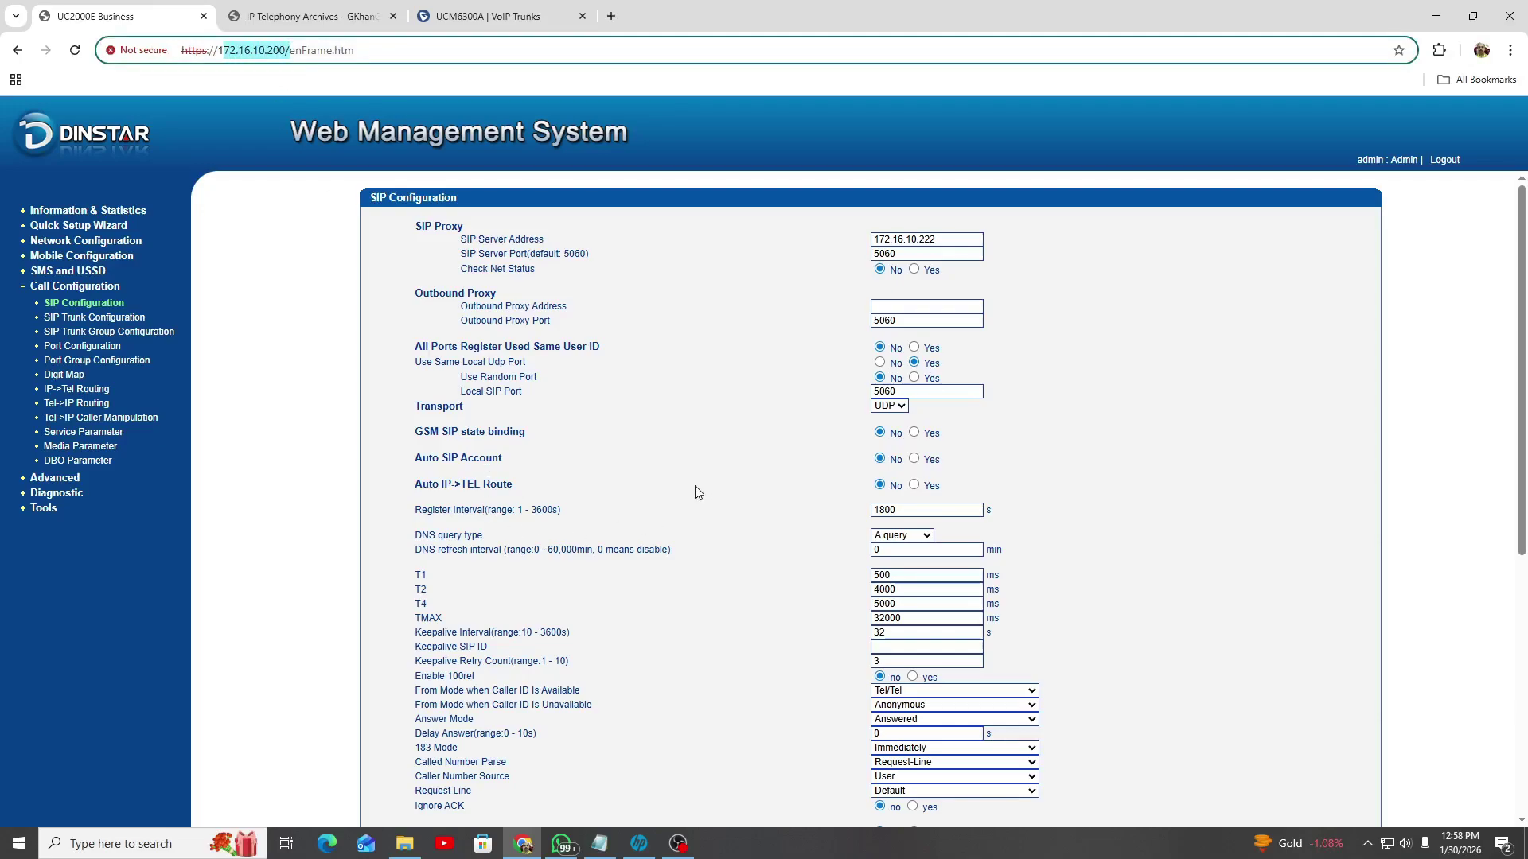
{"action": "left_click_drag", "start_coordinate": [973, 240], "coordinate": [818, 238]}
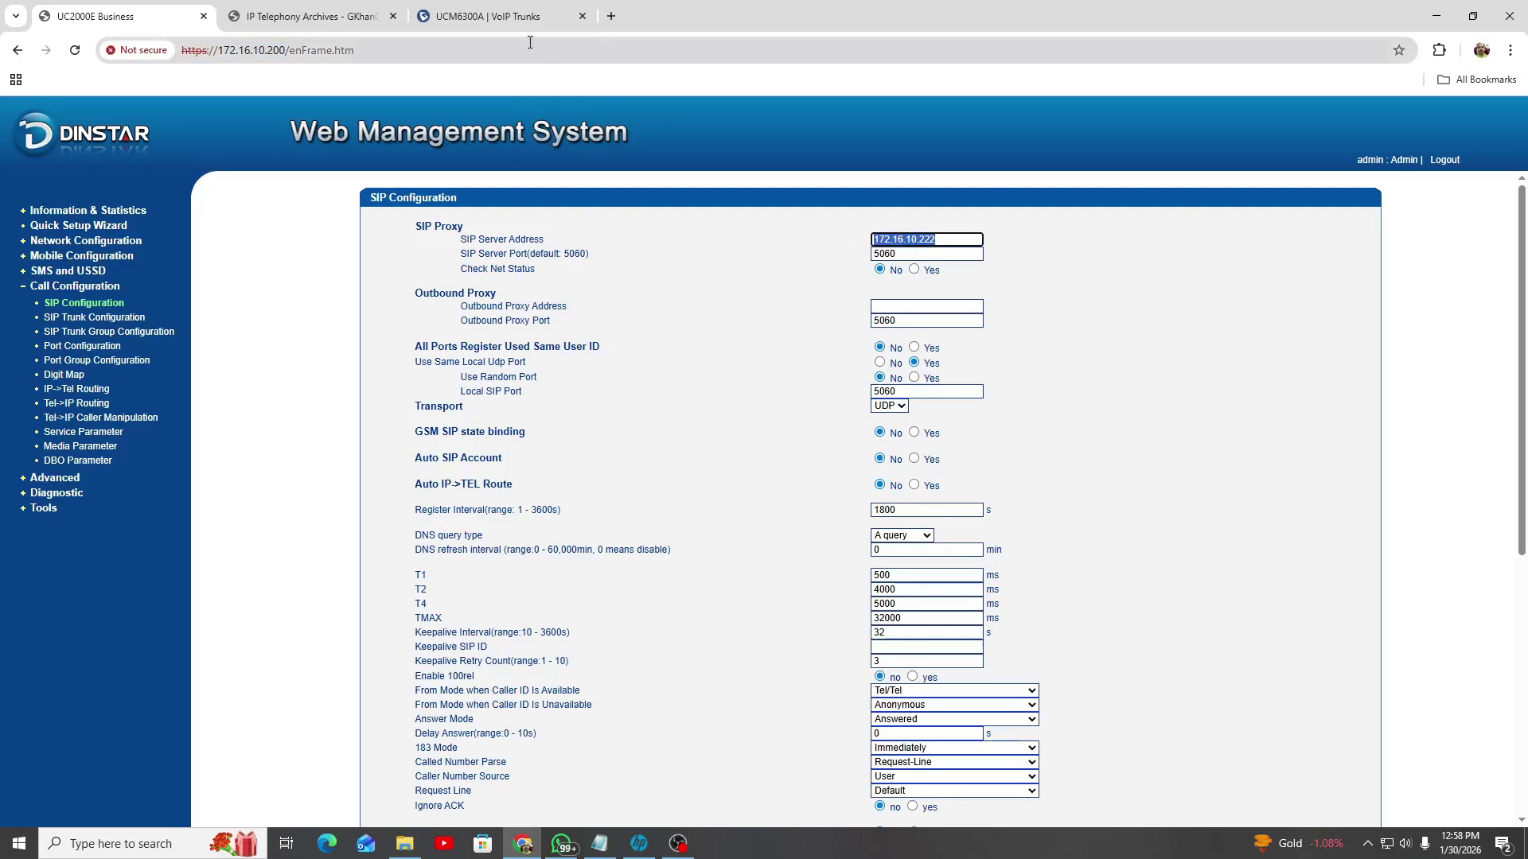
{"action": "left_click", "coordinate": [487, 15]}
{"action": "left_click", "coordinate": [109, 18]}
{"action": "left_click", "coordinate": [960, 238]}
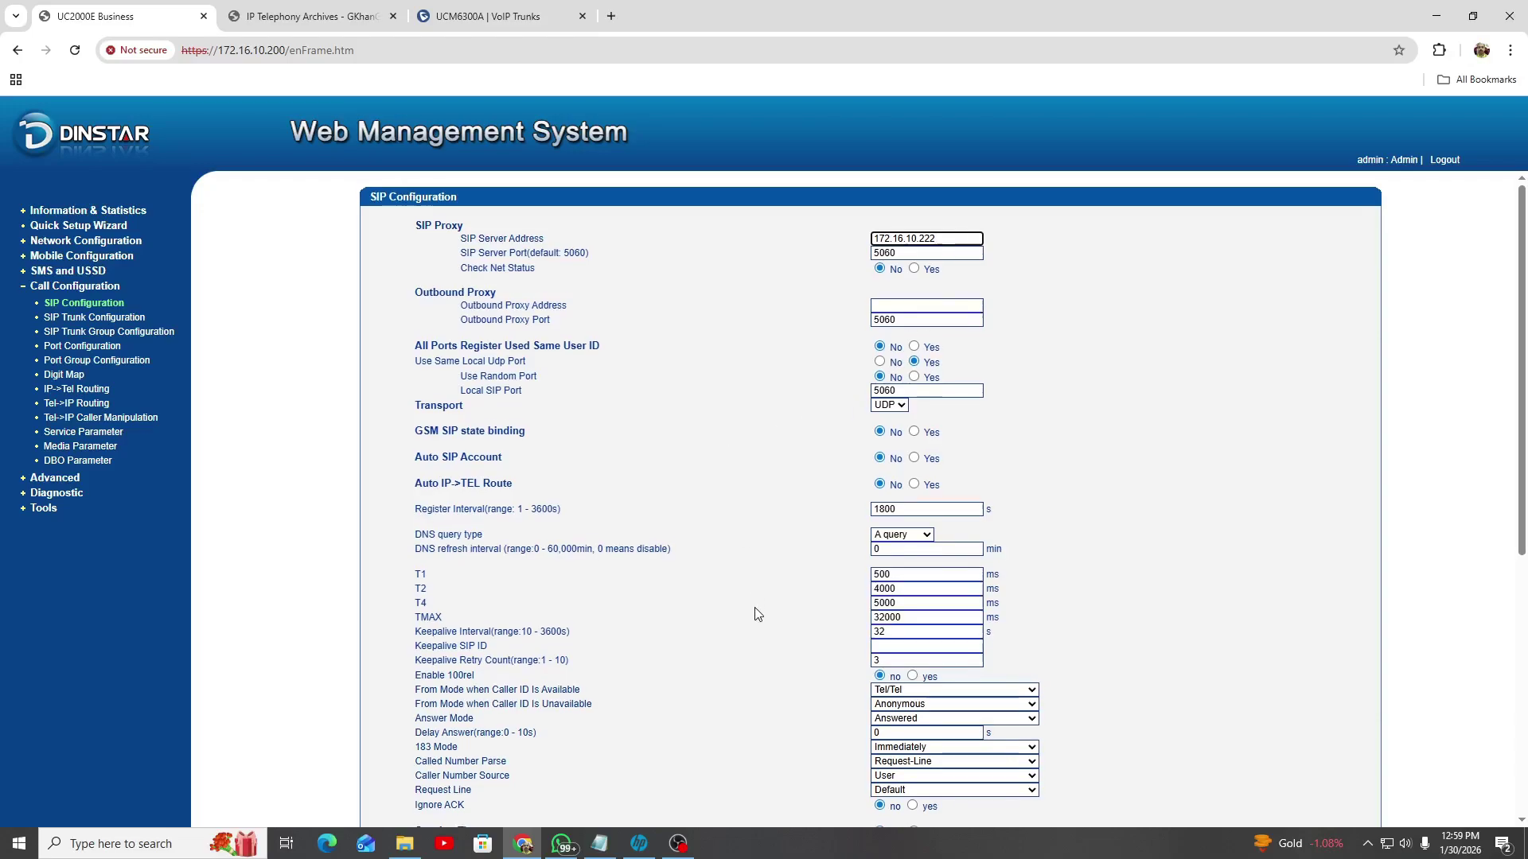
Review the remaining SIP Configuration options, including All Ports Register Used Same User ID
{"action": "scroll", "coordinate": [752, 605], "scroll_direction": "down", "scroll_amount": 6}
{"action": "scroll", "coordinate": [756, 619], "scroll_direction": "up", "scroll_amount": 6}
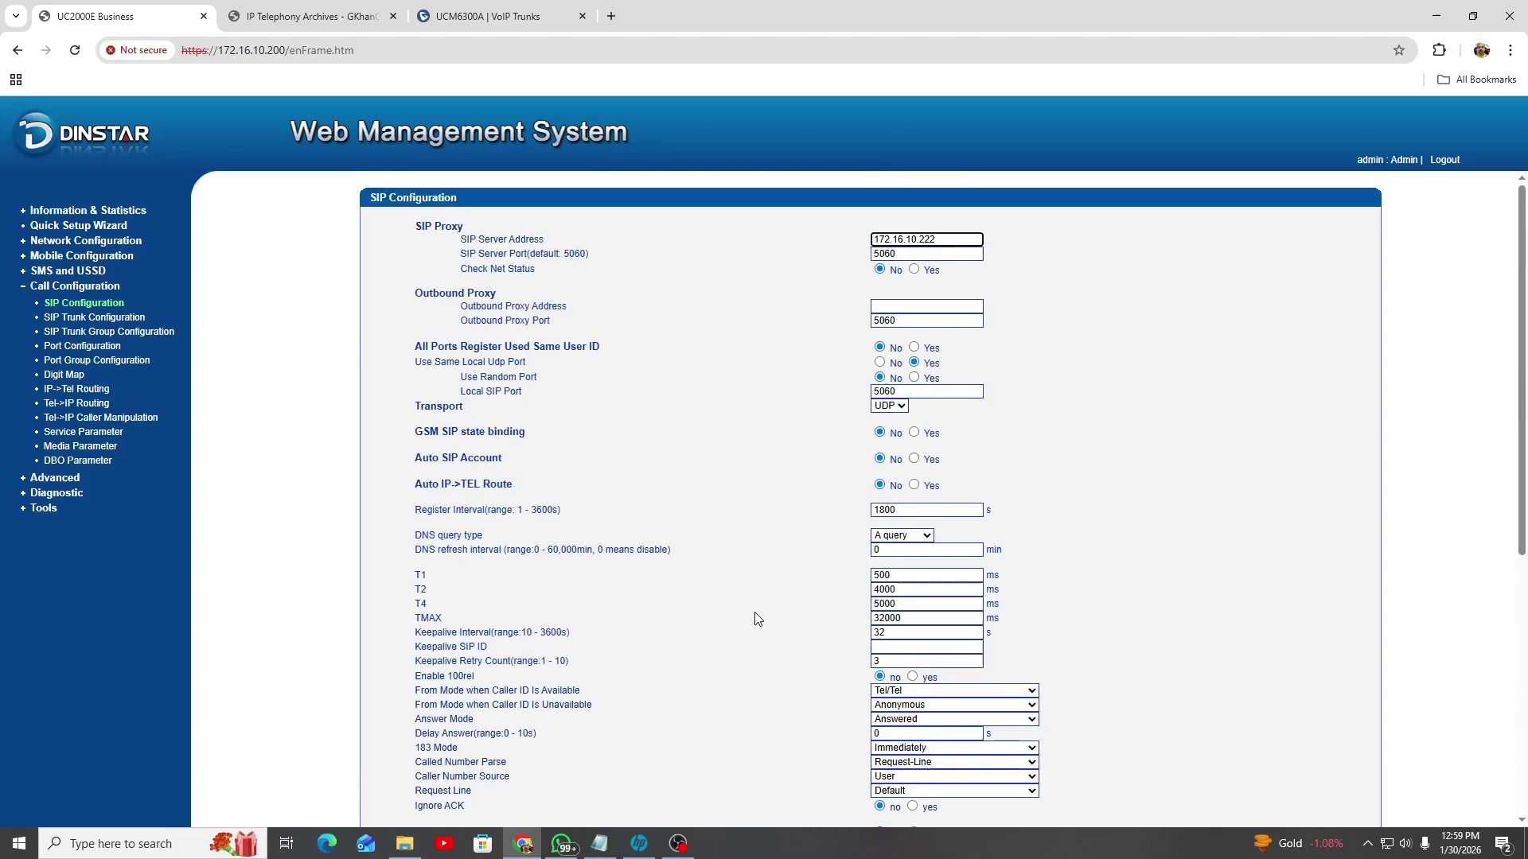
{"action": "left_click_drag", "start_coordinate": [414, 351], "coordinate": [448, 347]}
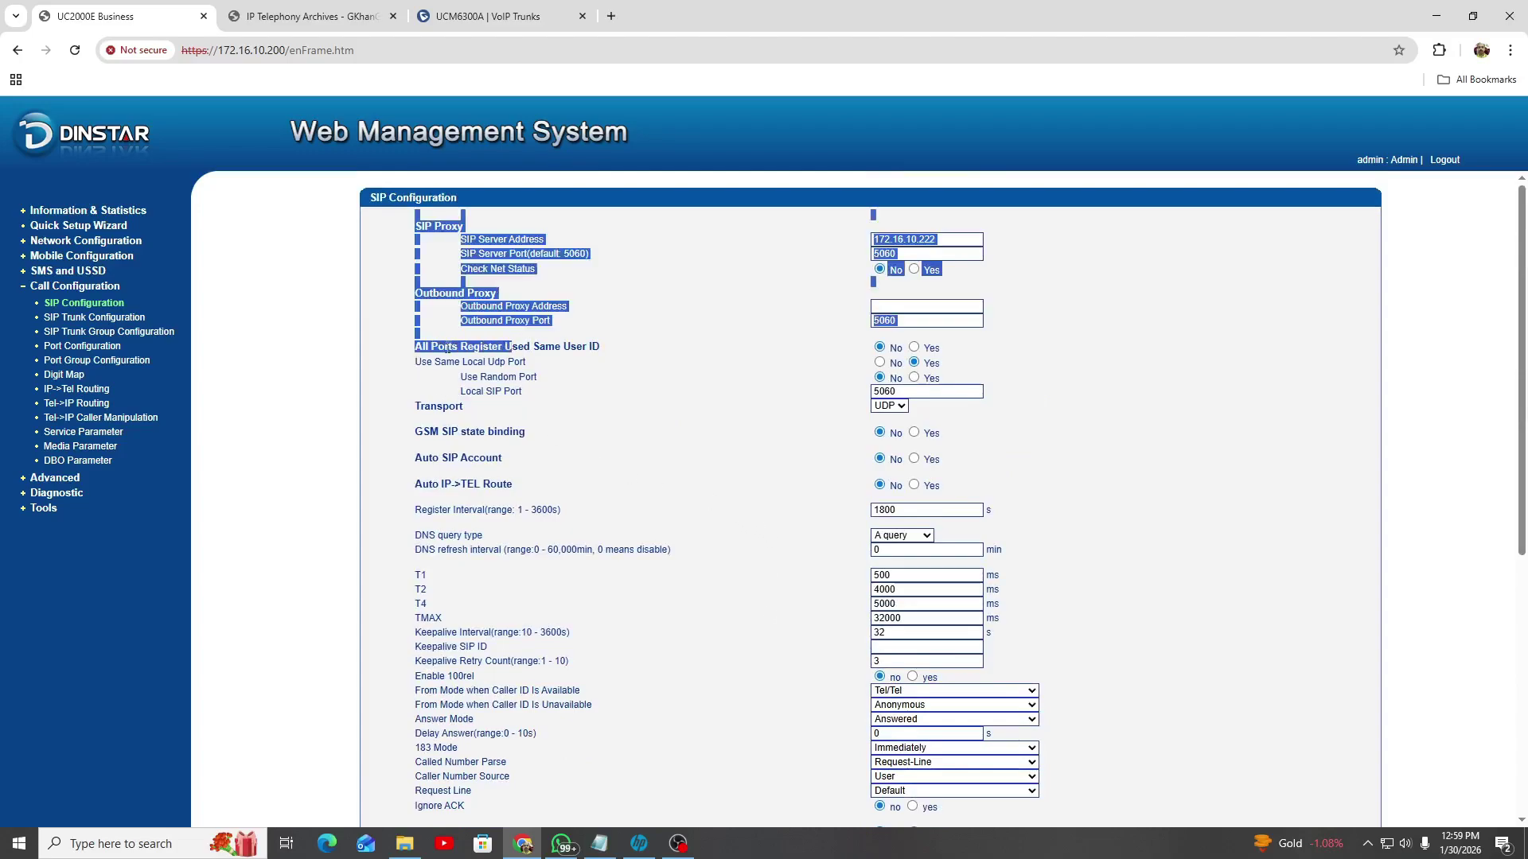
{"action": "left_click", "coordinate": [501, 309]}
{"action": "left_click_drag", "start_coordinate": [414, 348], "coordinate": [605, 352]}
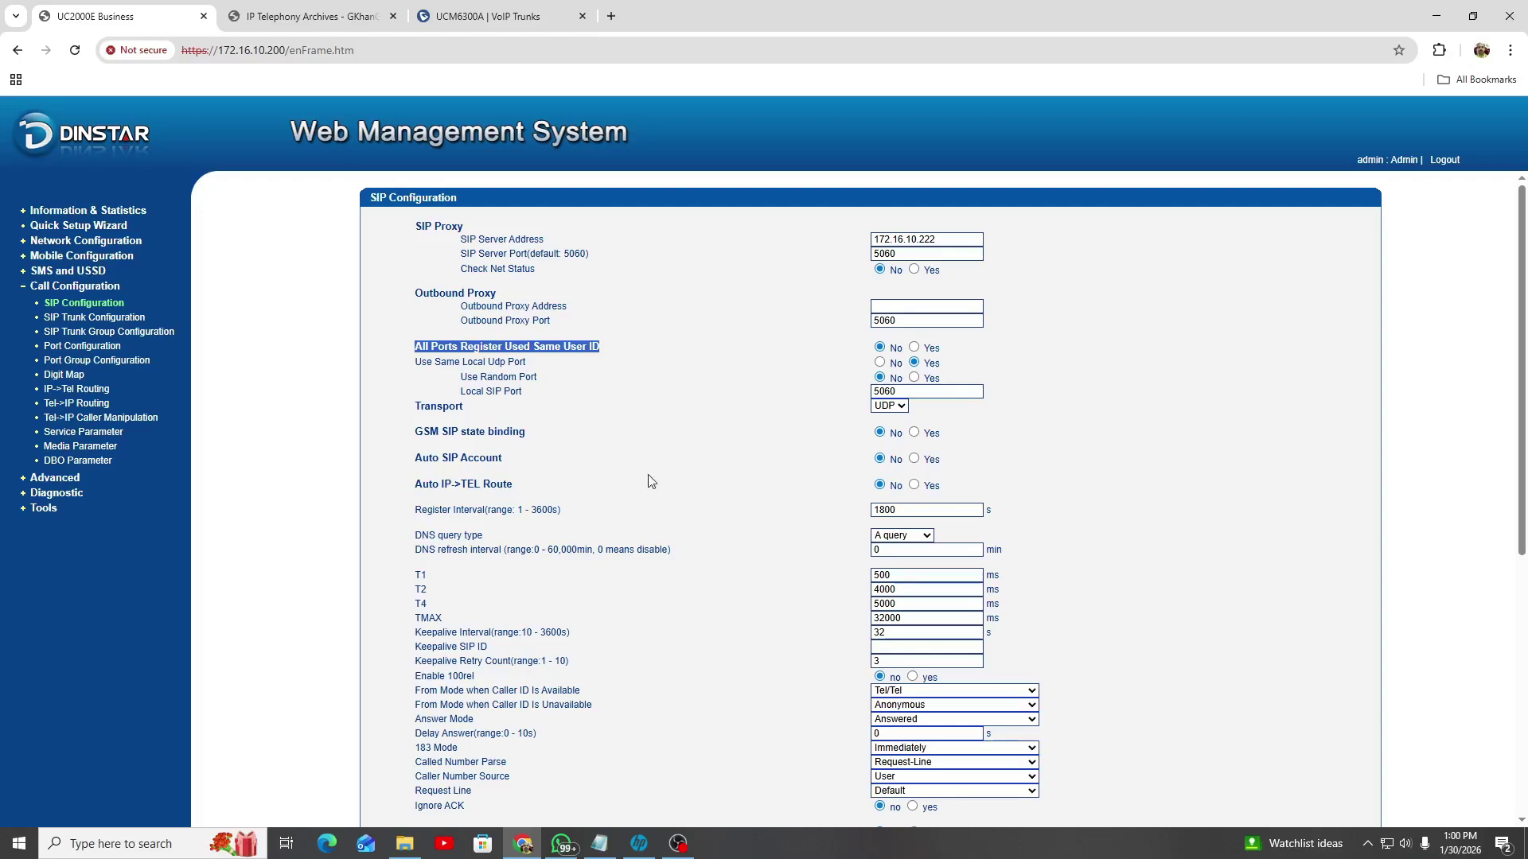
{"action": "scroll", "coordinate": [637, 512], "scroll_direction": "down", "scroll_amount": 6}
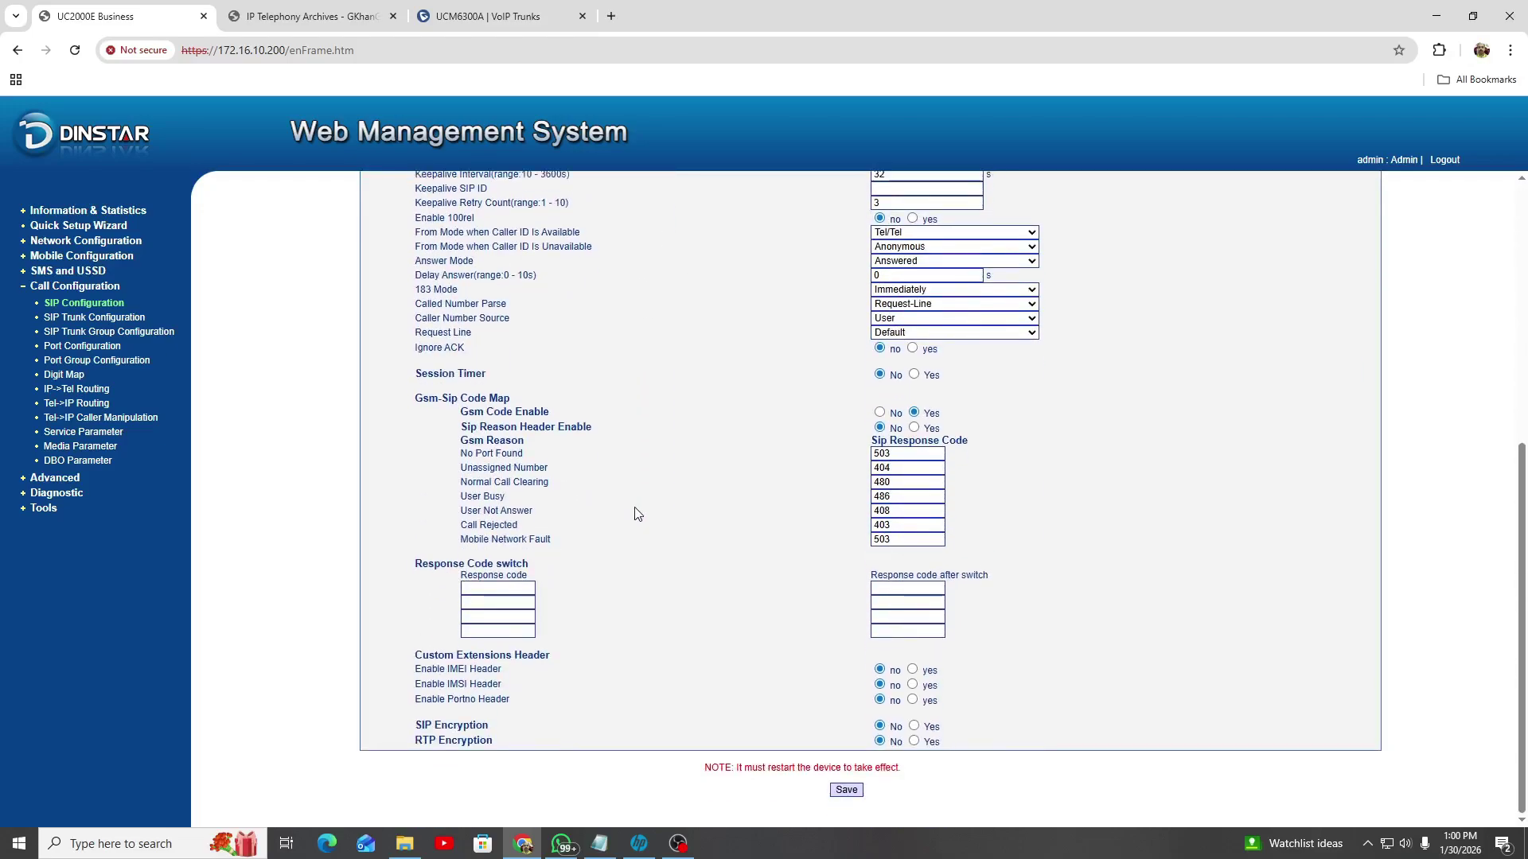
{"action": "scroll", "coordinate": [636, 513], "scroll_direction": "up", "scroll_amount": 6}
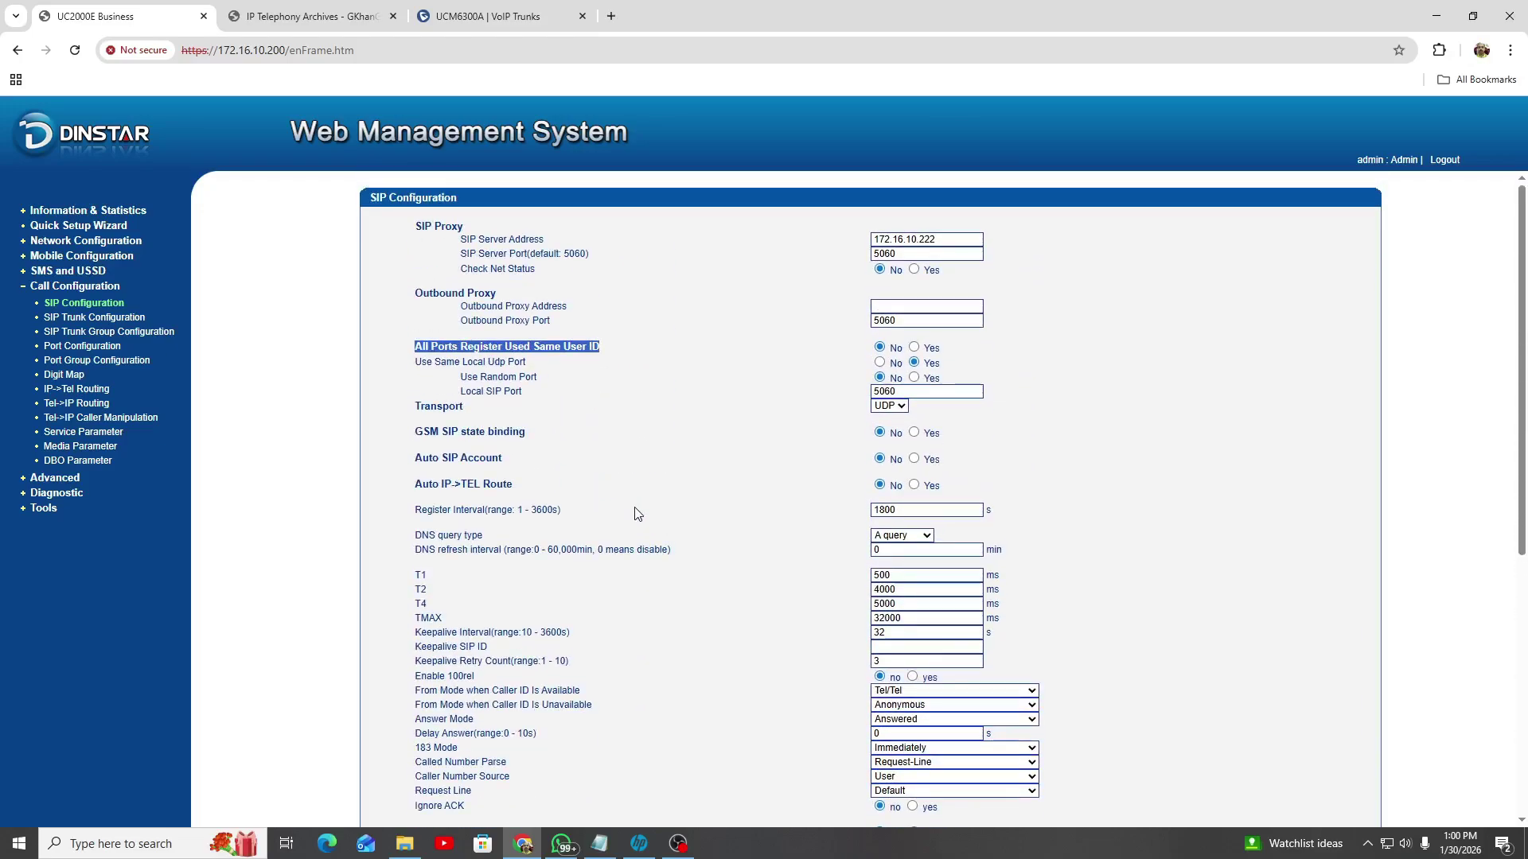
Inspect the existing SIP trunk's settings without changing them, and view the SIP trunk group list
{"action": "left_click", "coordinate": [113, 319]}
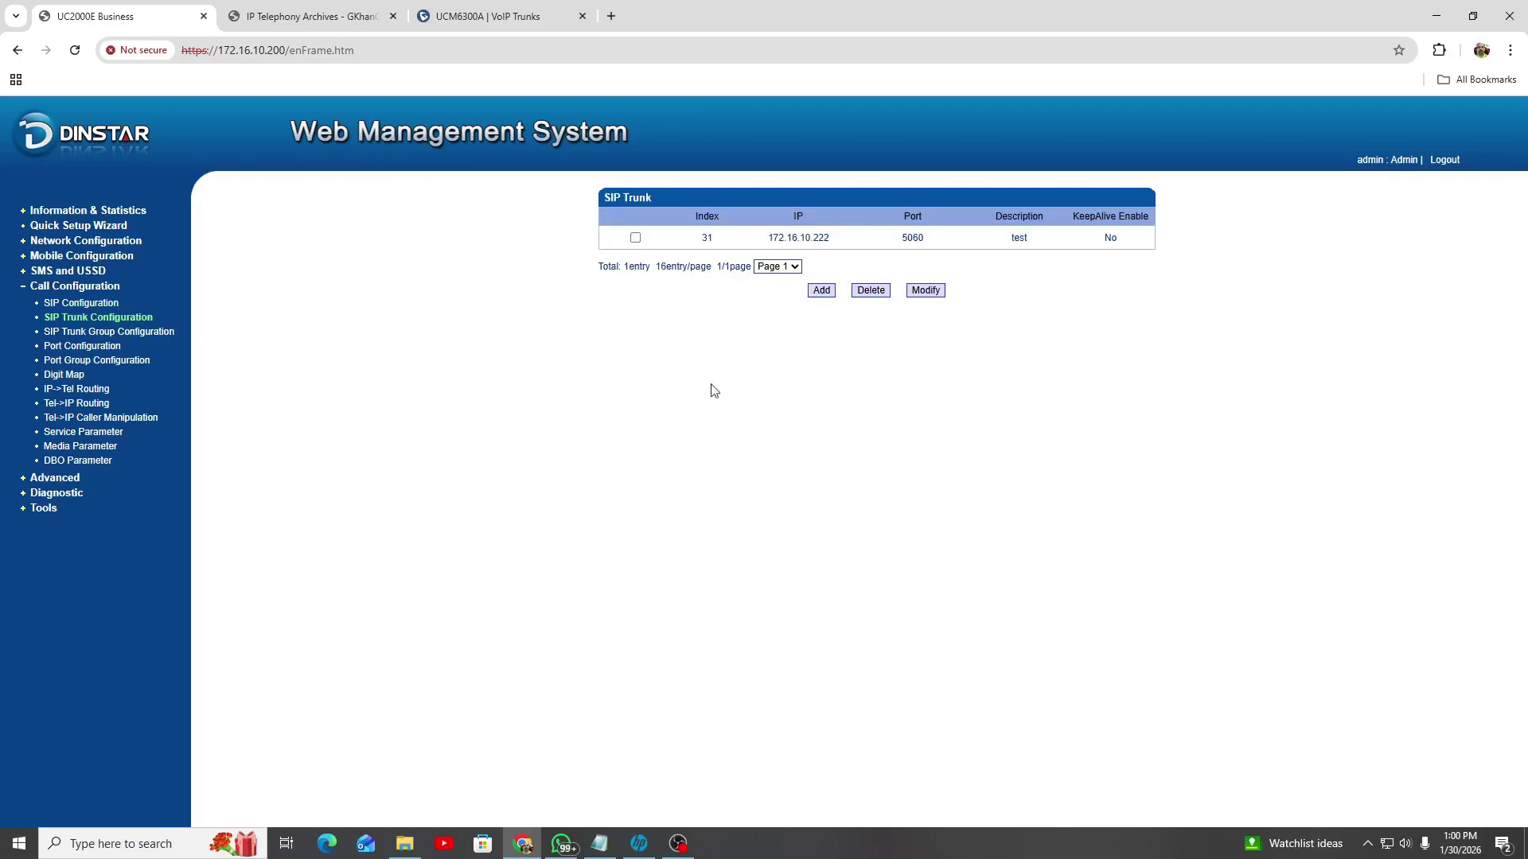
{"action": "left_click", "coordinate": [635, 237]}
{"action": "left_click", "coordinate": [925, 291]}
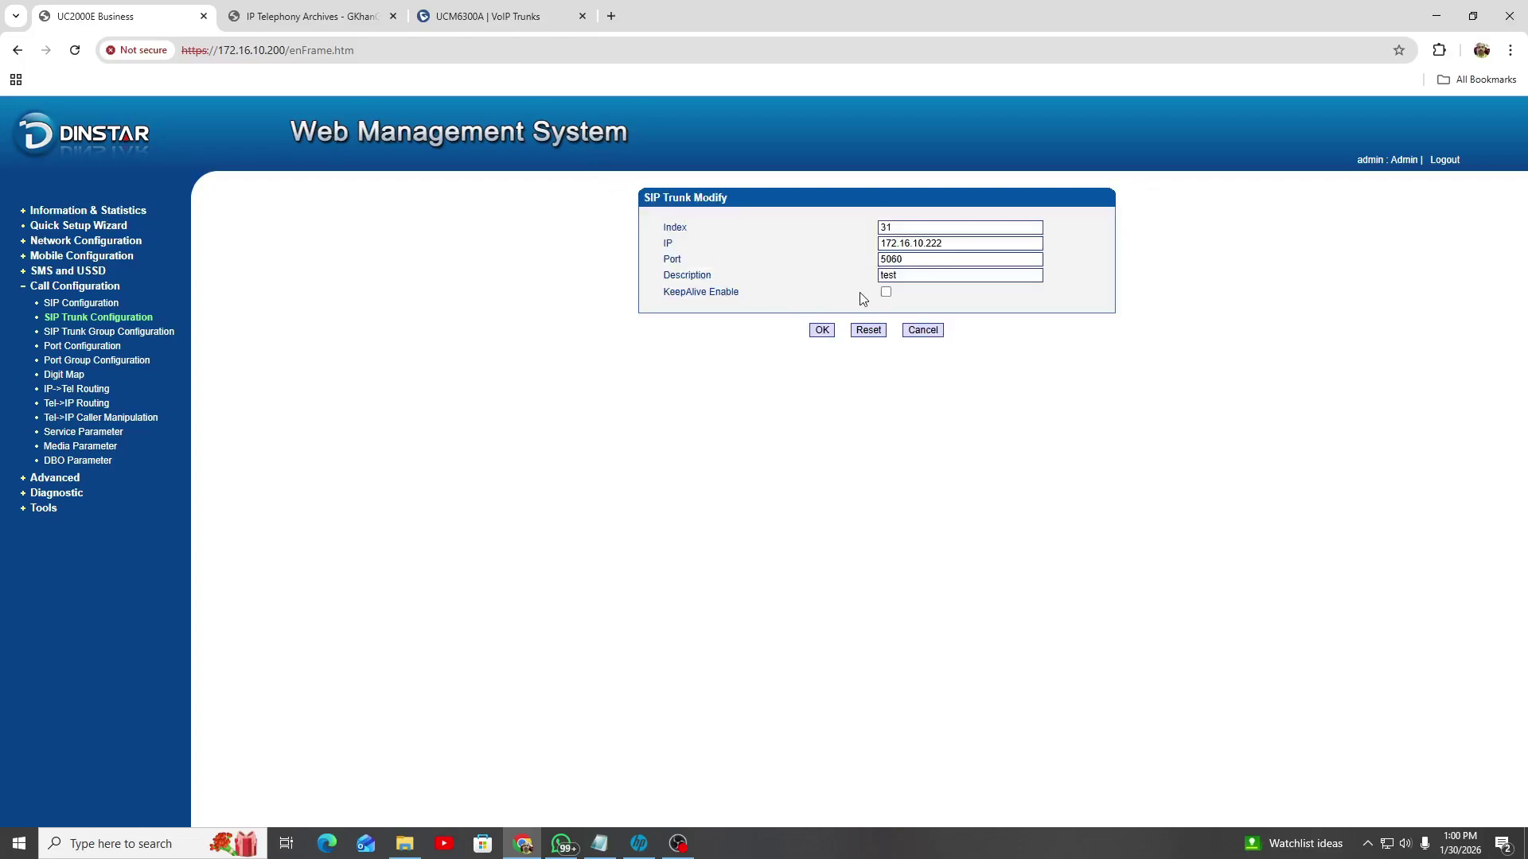
{"action": "left_click", "coordinate": [919, 331]}
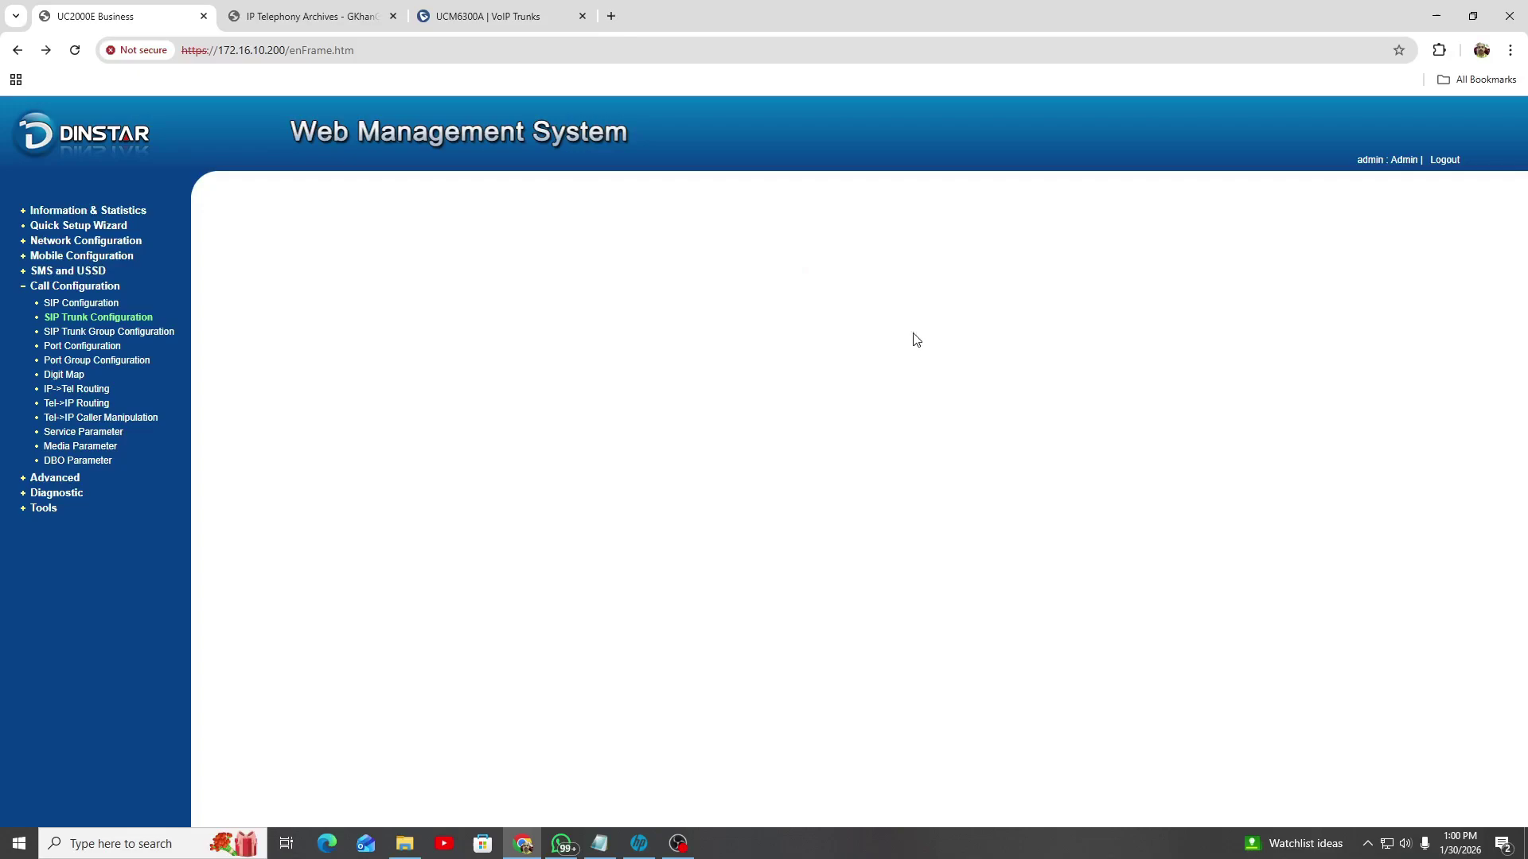
{"action": "left_click", "coordinate": [135, 332]}
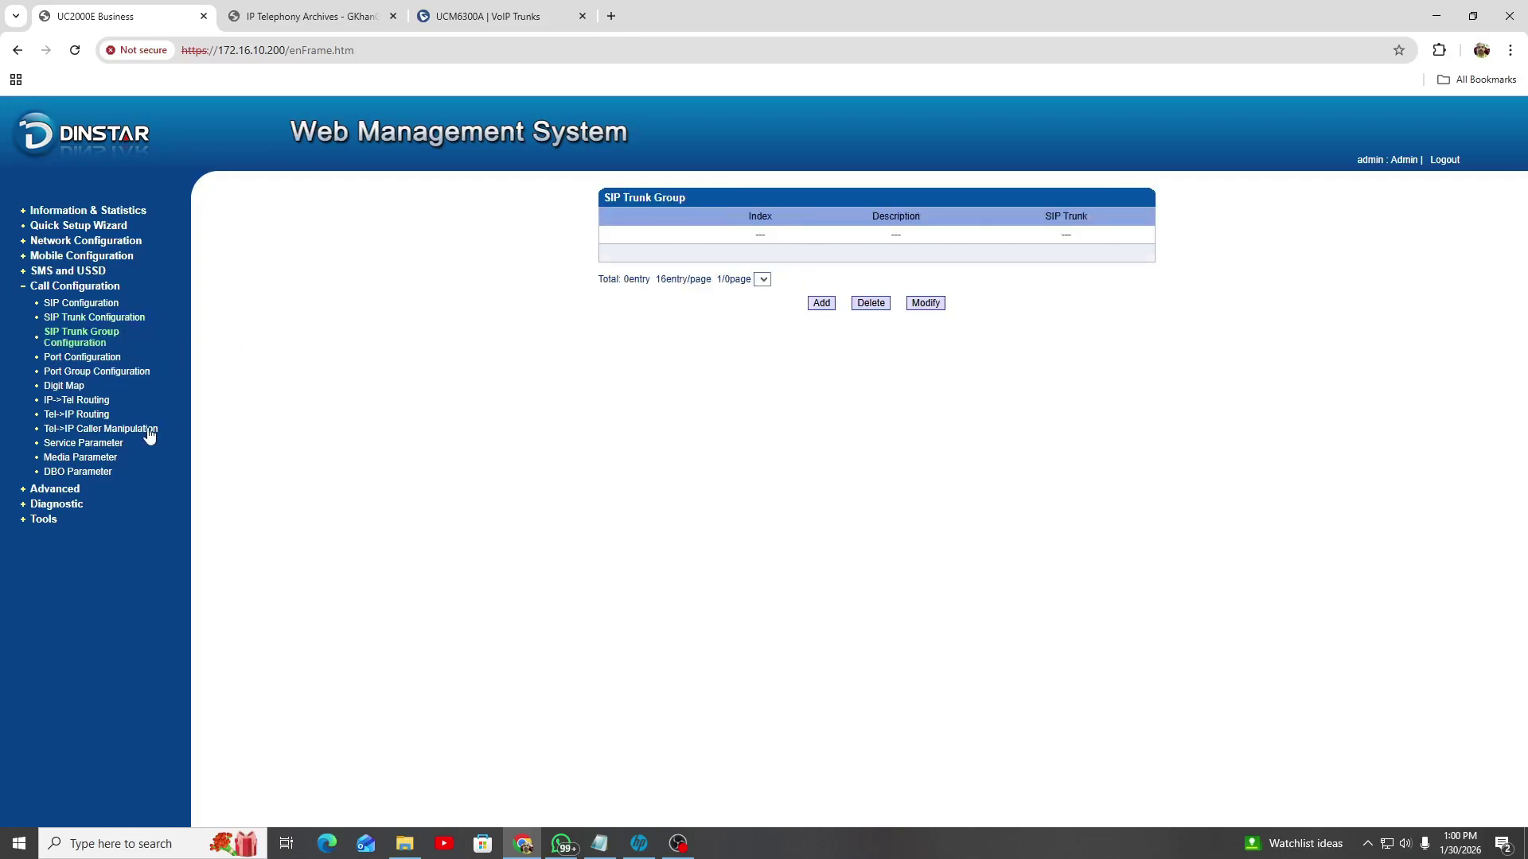
Examine the To VOIP Hotline numbers assigned to ports 0, 1 and 2 in the gateway's Port Configuration
{"action": "left_click", "coordinate": [111, 357]}
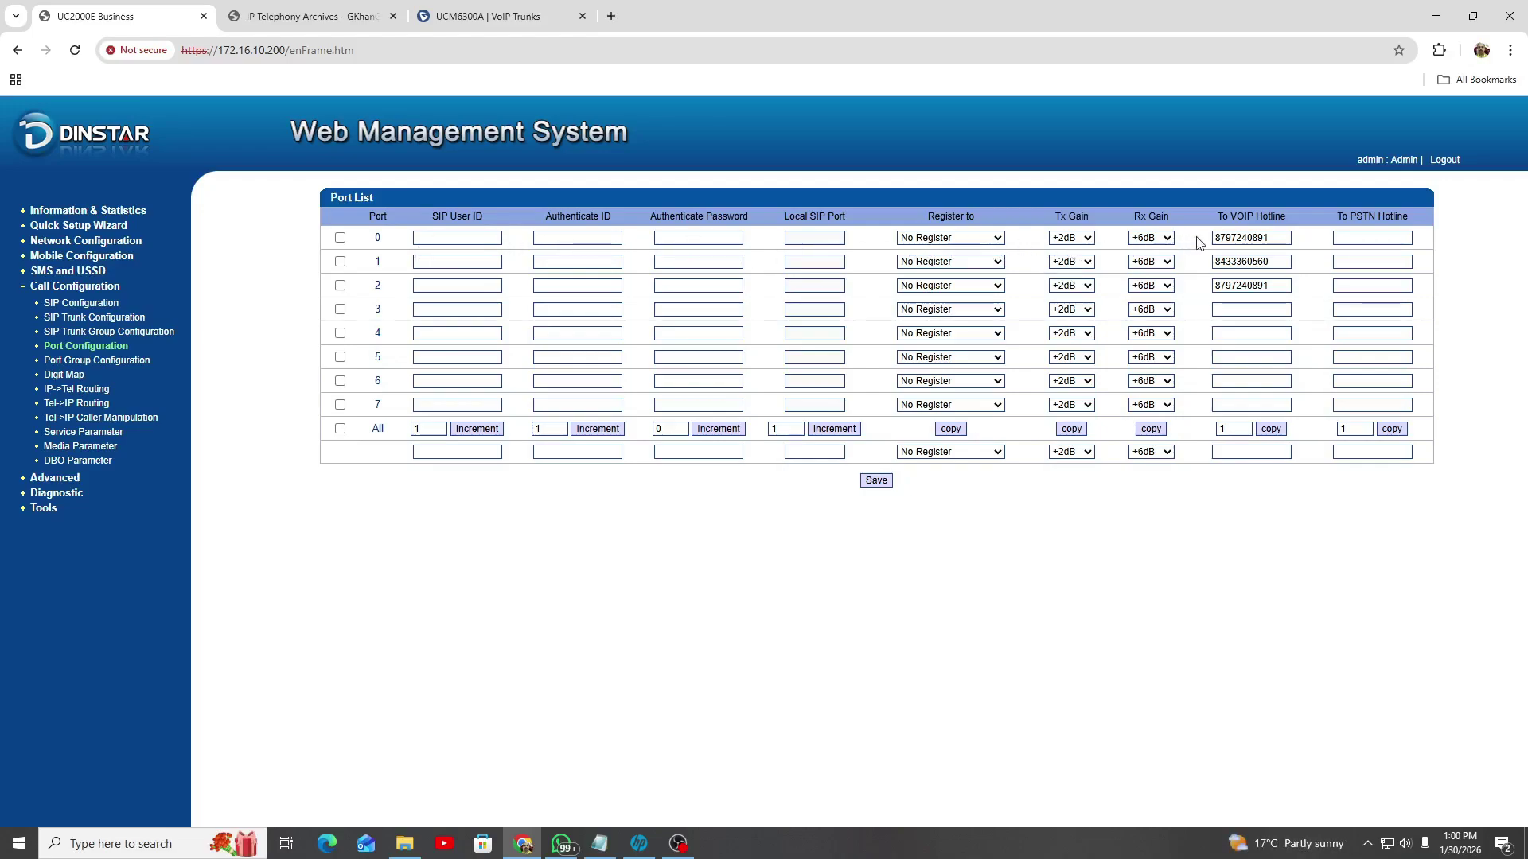
{"action": "double_click", "coordinate": [1269, 237]}
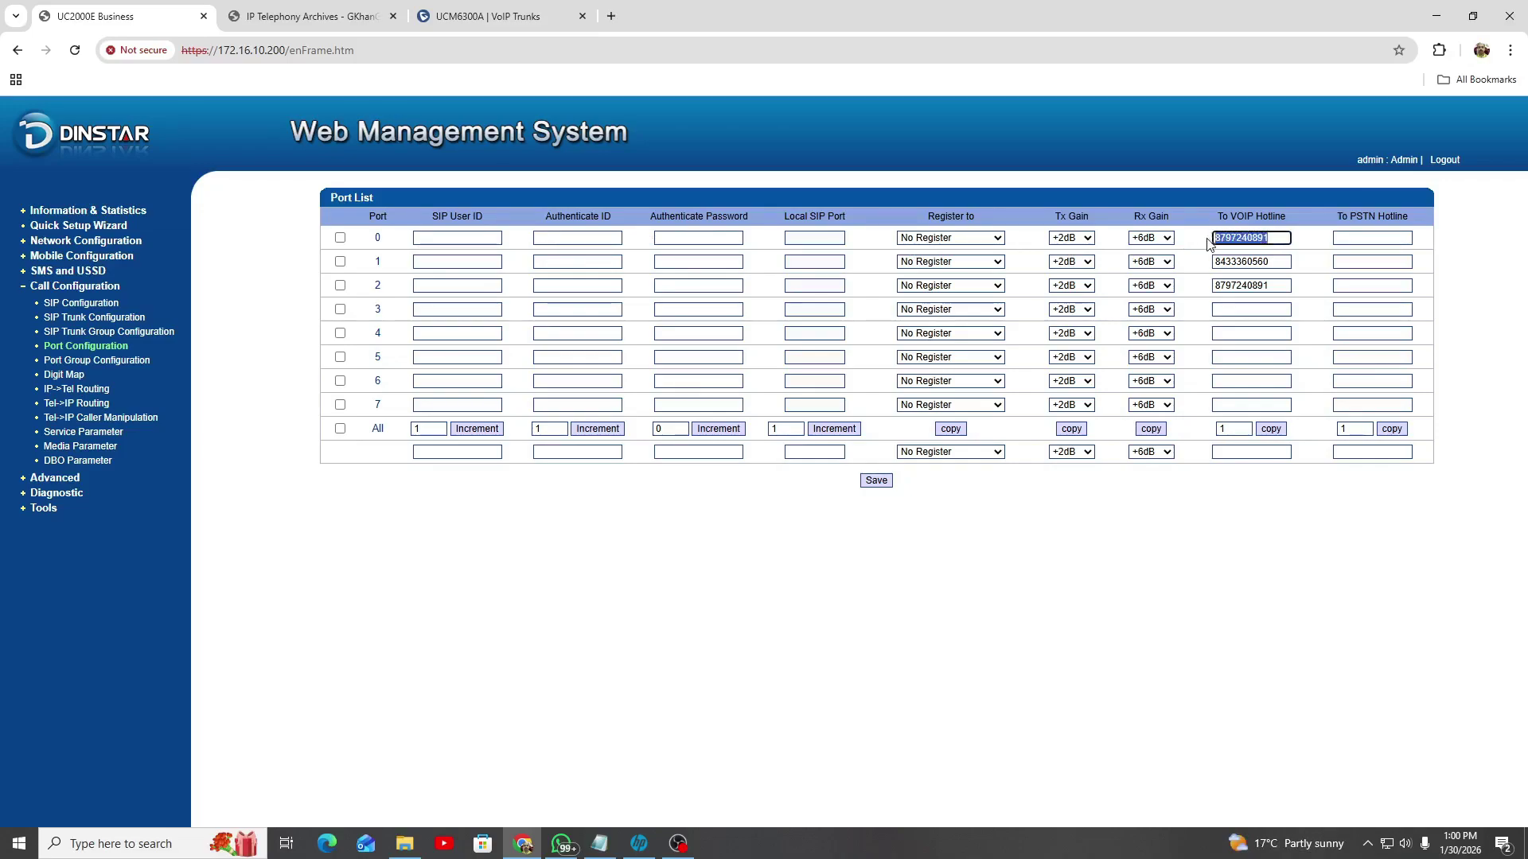
{"action": "double_click", "coordinate": [1287, 264]}
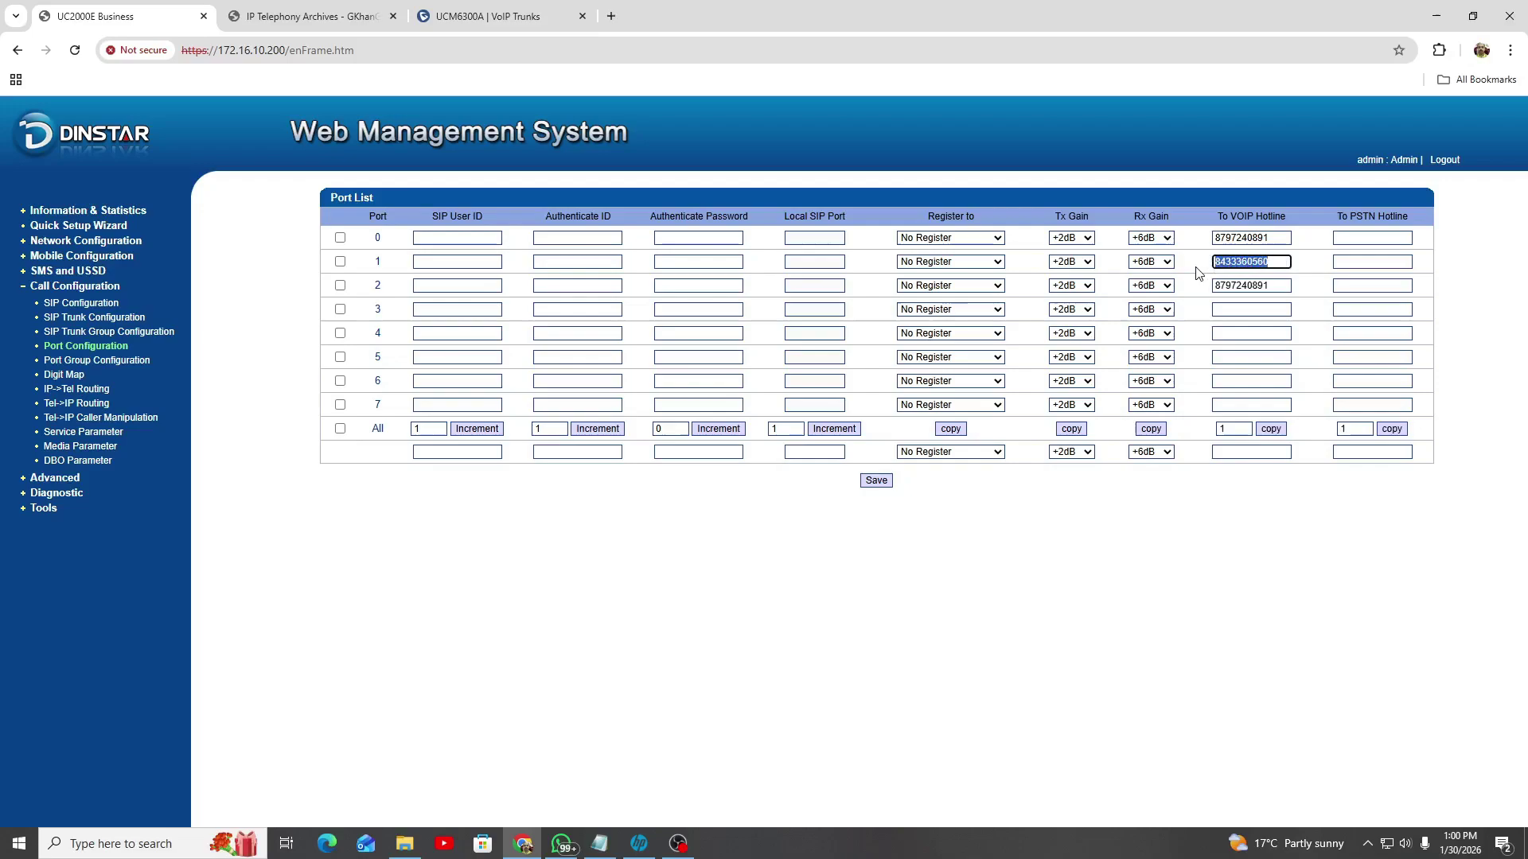
{"action": "double_click", "coordinate": [1270, 287]}
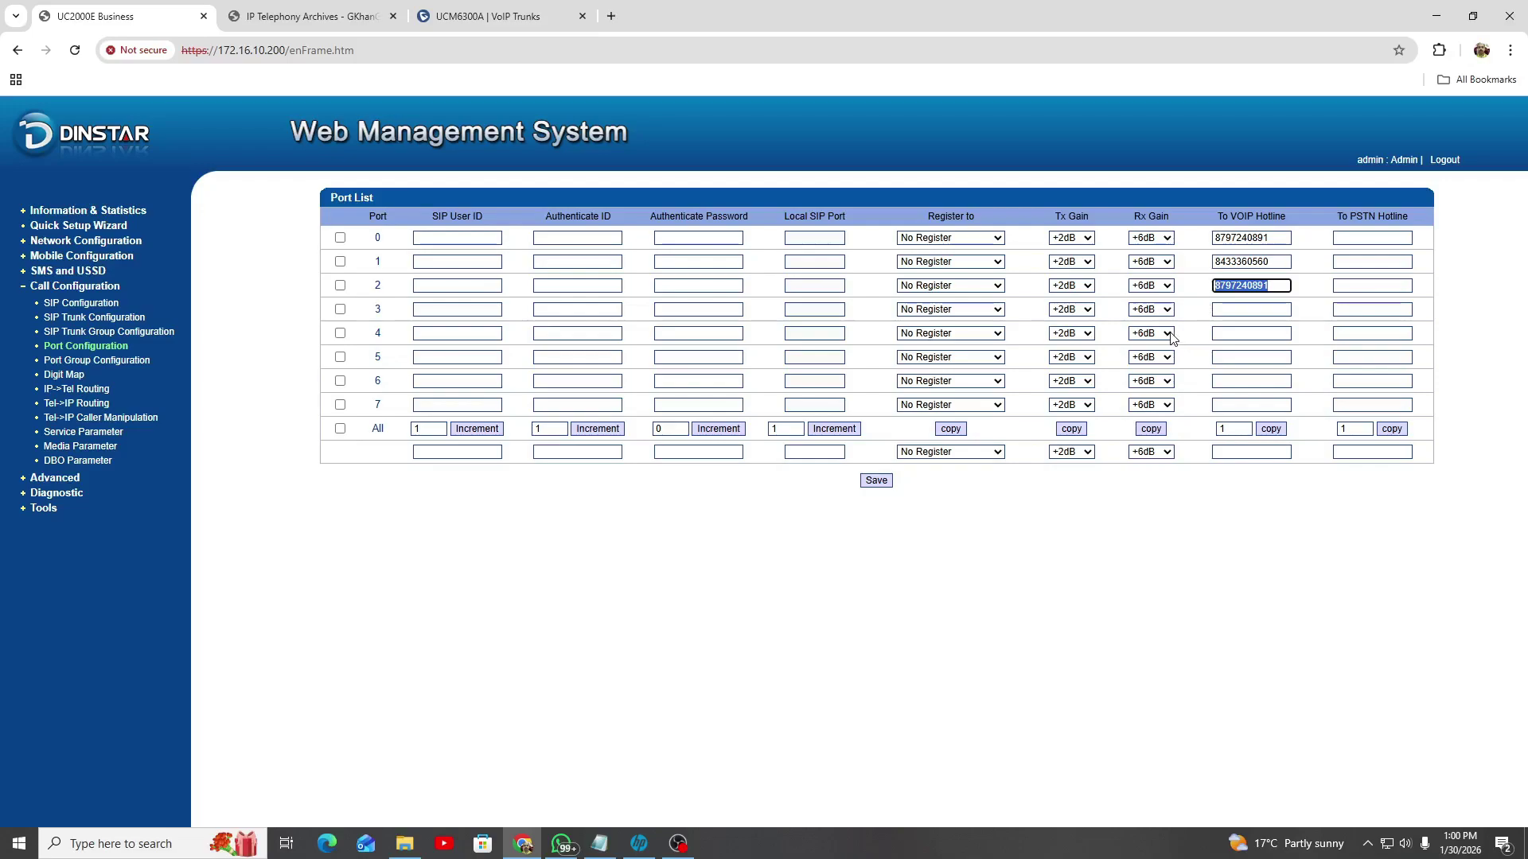
Switch to the UCM6300A and check the DinstarGSM trunk's inbound routes against the gateway's hotline numbers
{"action": "left_click", "coordinate": [507, 17]}
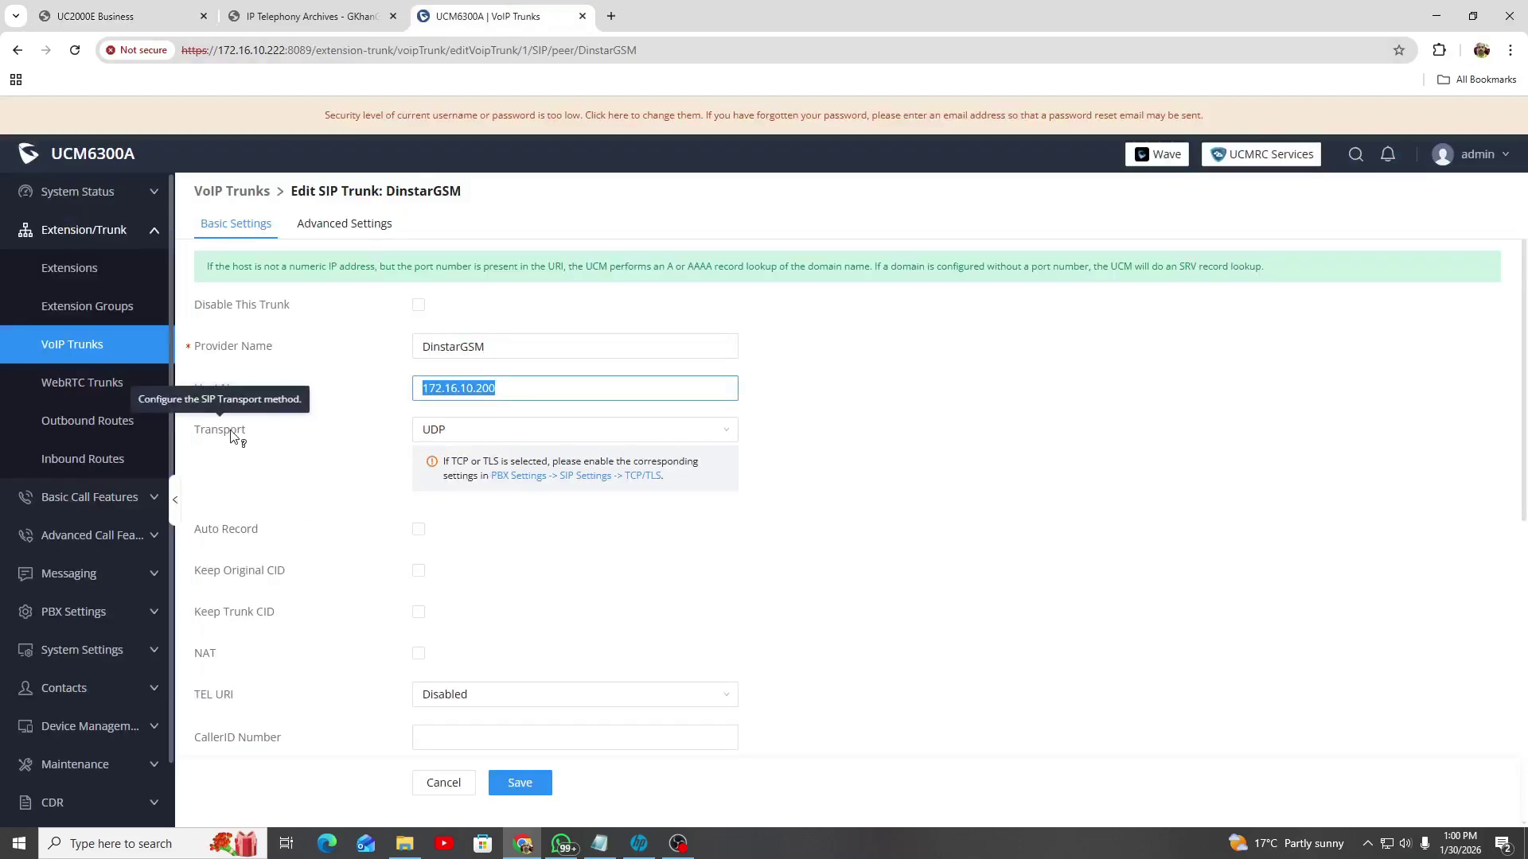
{"action": "left_click", "coordinate": [100, 459]}
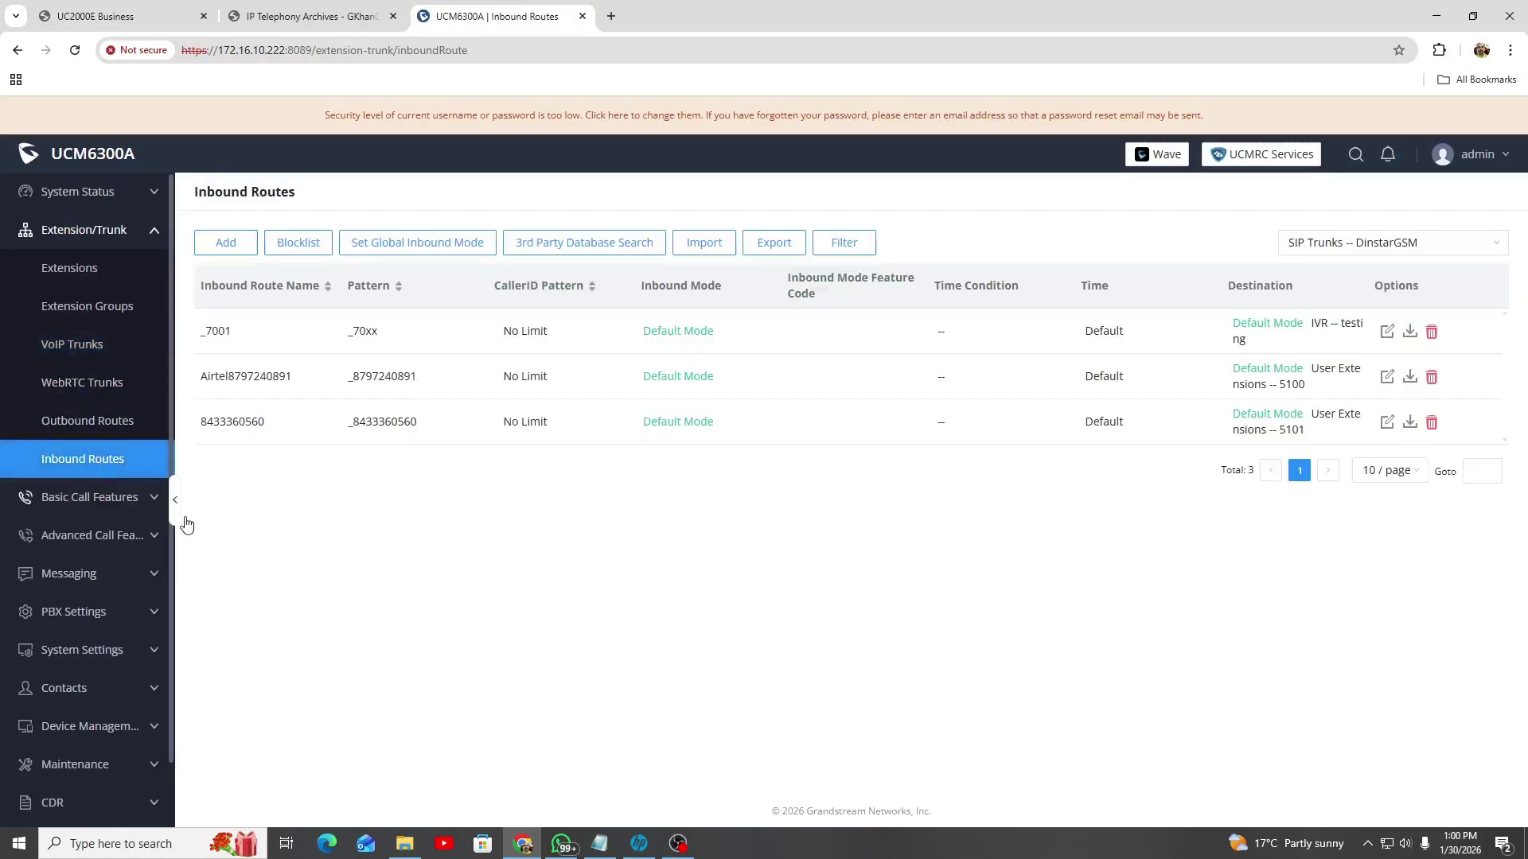
{"action": "left_click_drag", "start_coordinate": [199, 427], "coordinate": [277, 428]}
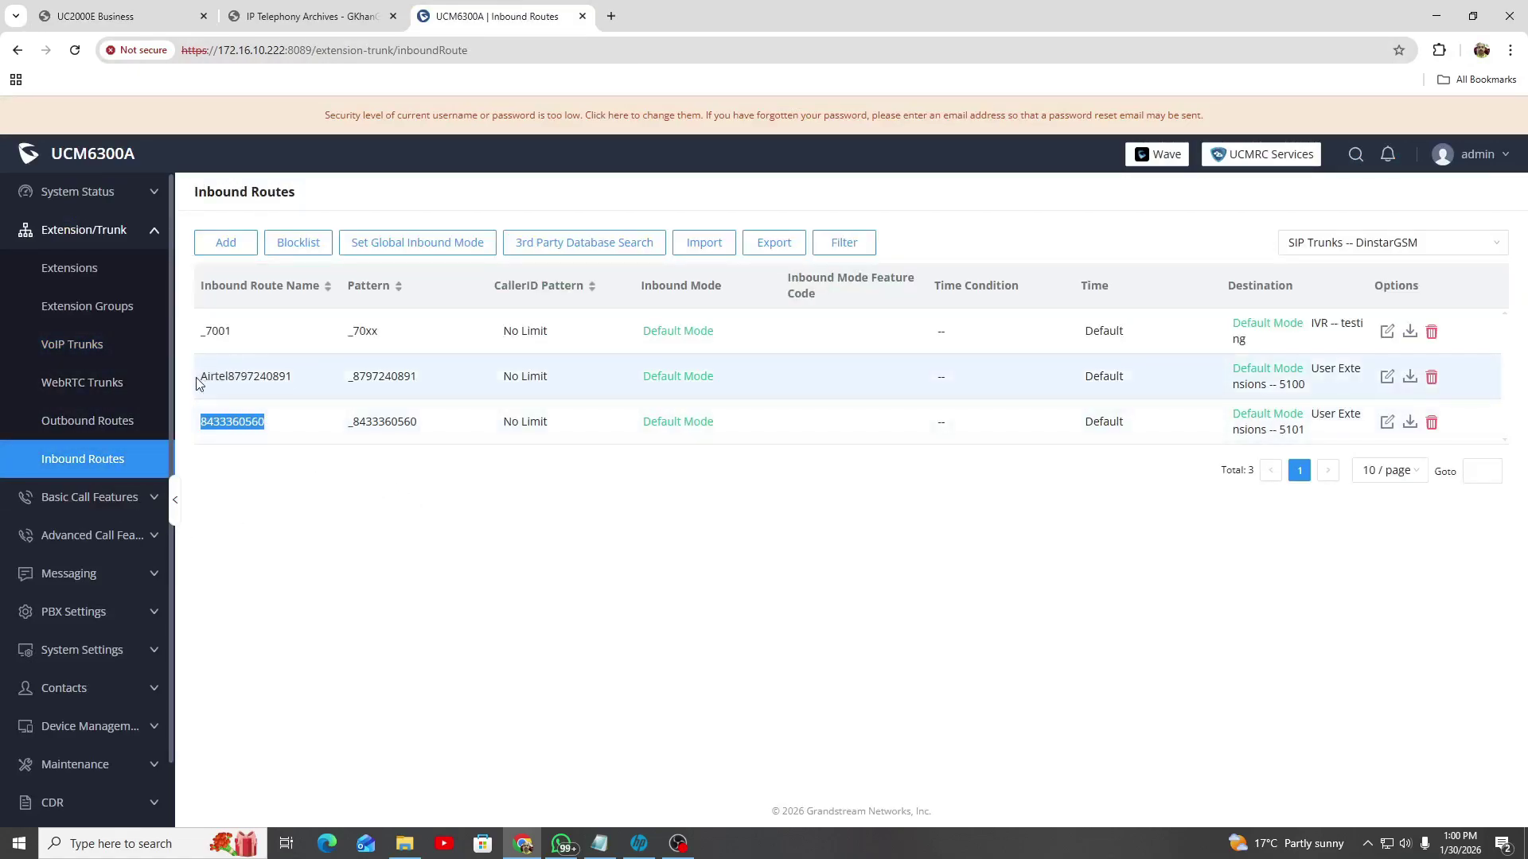
Compare port 0's To VOIP Hotline number on the Dinstar gateway with the Airtel inbound route's pattern on the UCM6300A
{"action": "left_click_drag", "start_coordinate": [199, 378], "coordinate": [411, 378]}
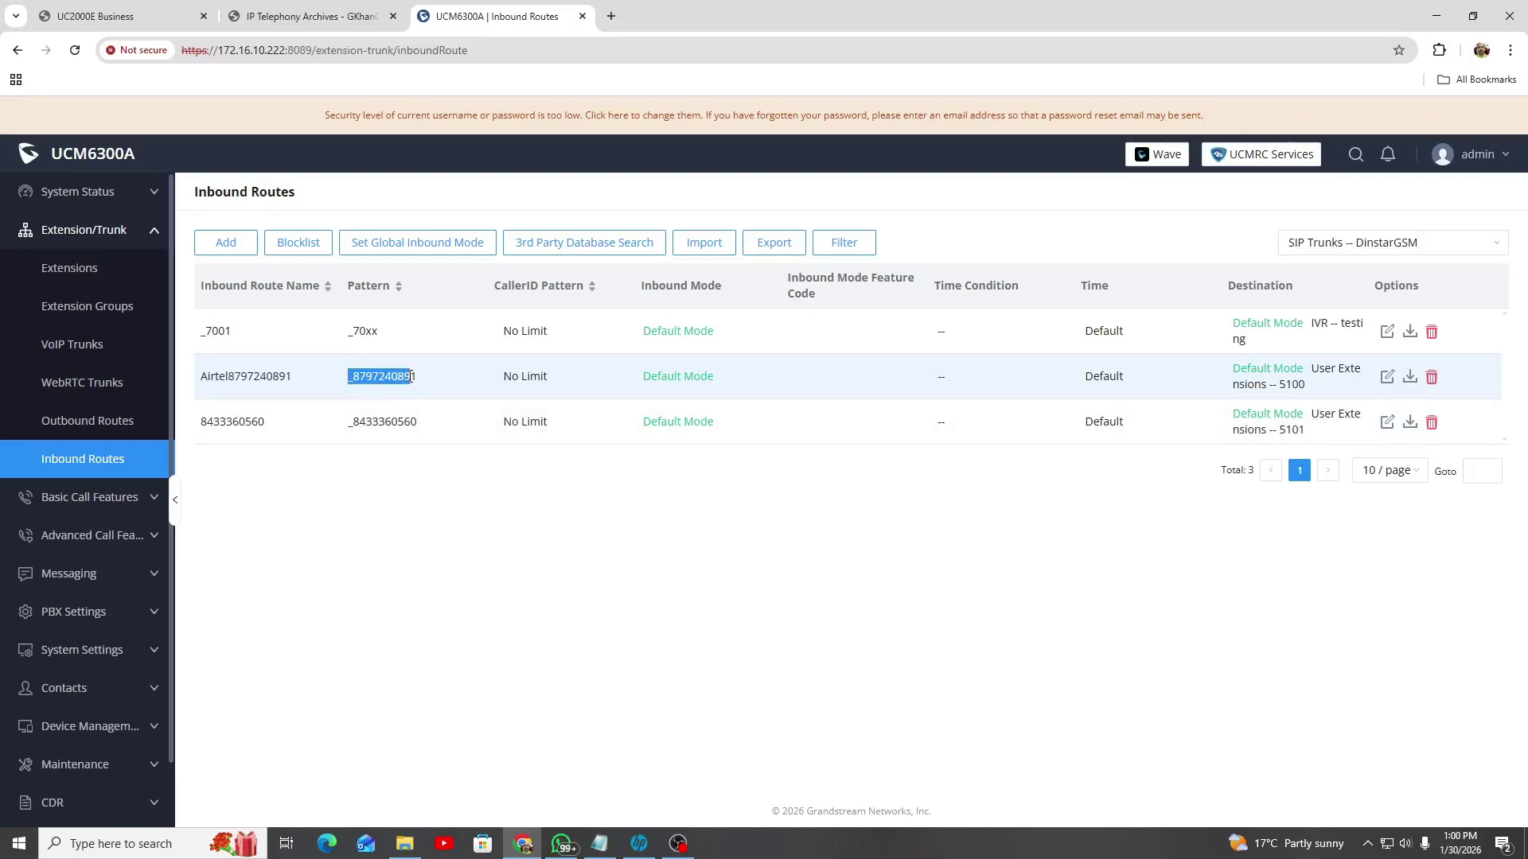
{"action": "left_click", "coordinate": [326, 16]}
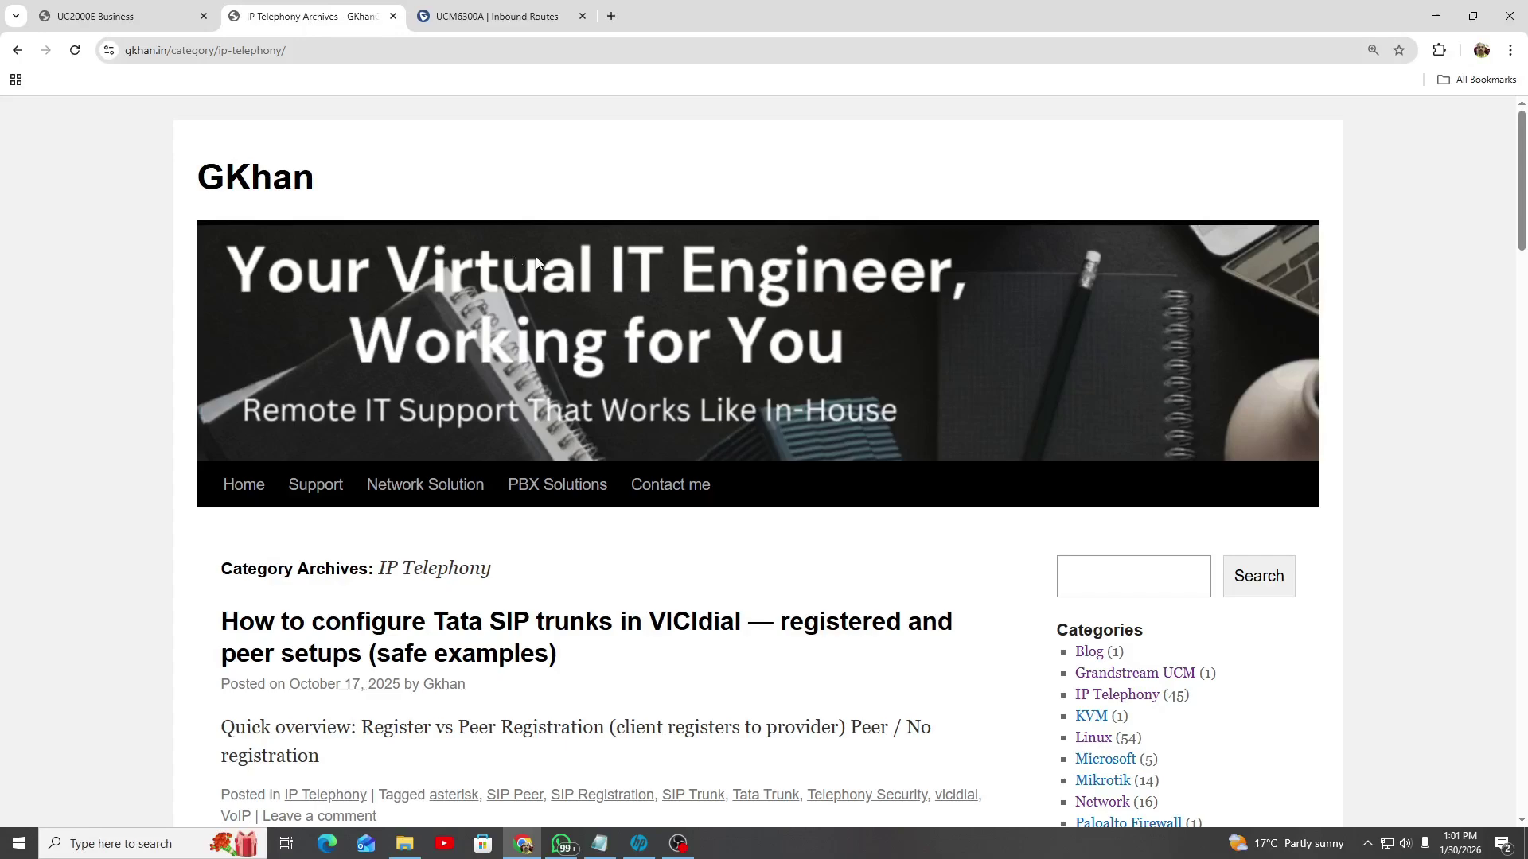
{"action": "left_click", "coordinate": [129, 17]}
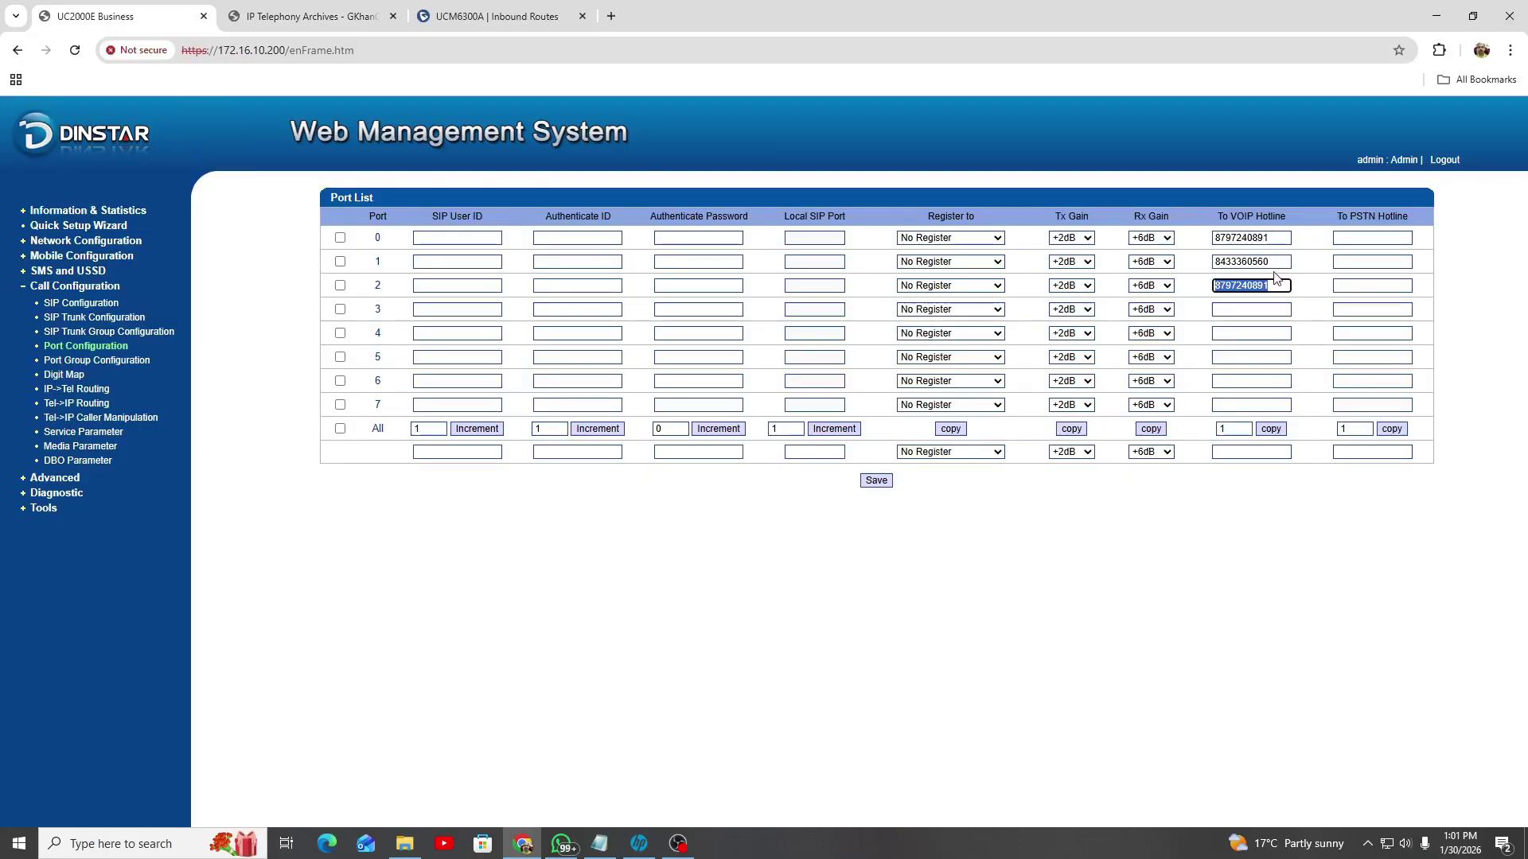
{"action": "left_click", "coordinate": [1281, 239]}
{"action": "double_click", "coordinate": [1281, 239]}
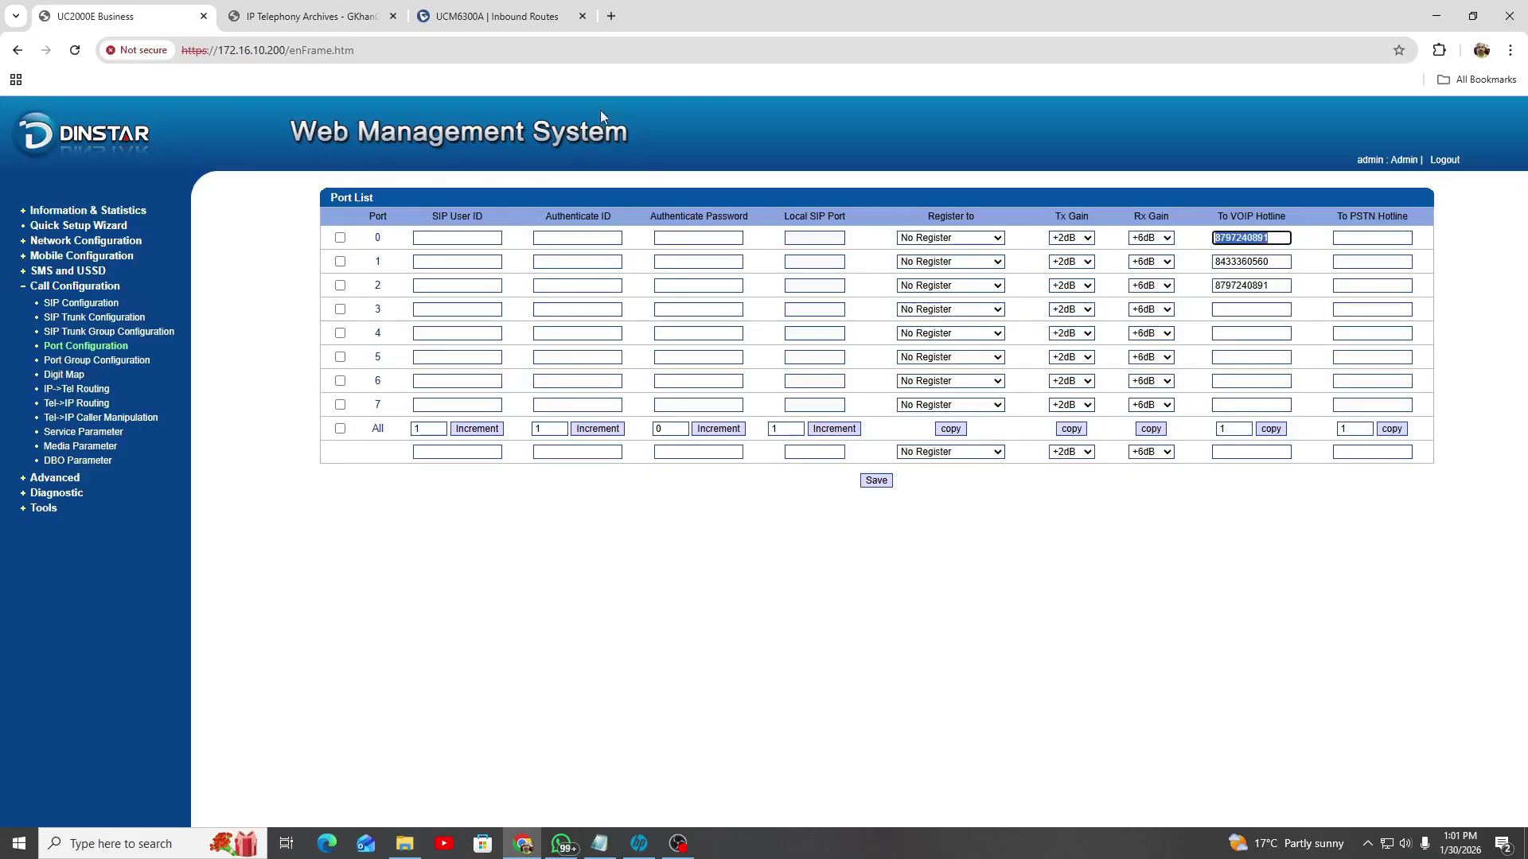
{"action": "left_click", "coordinate": [500, 26]}
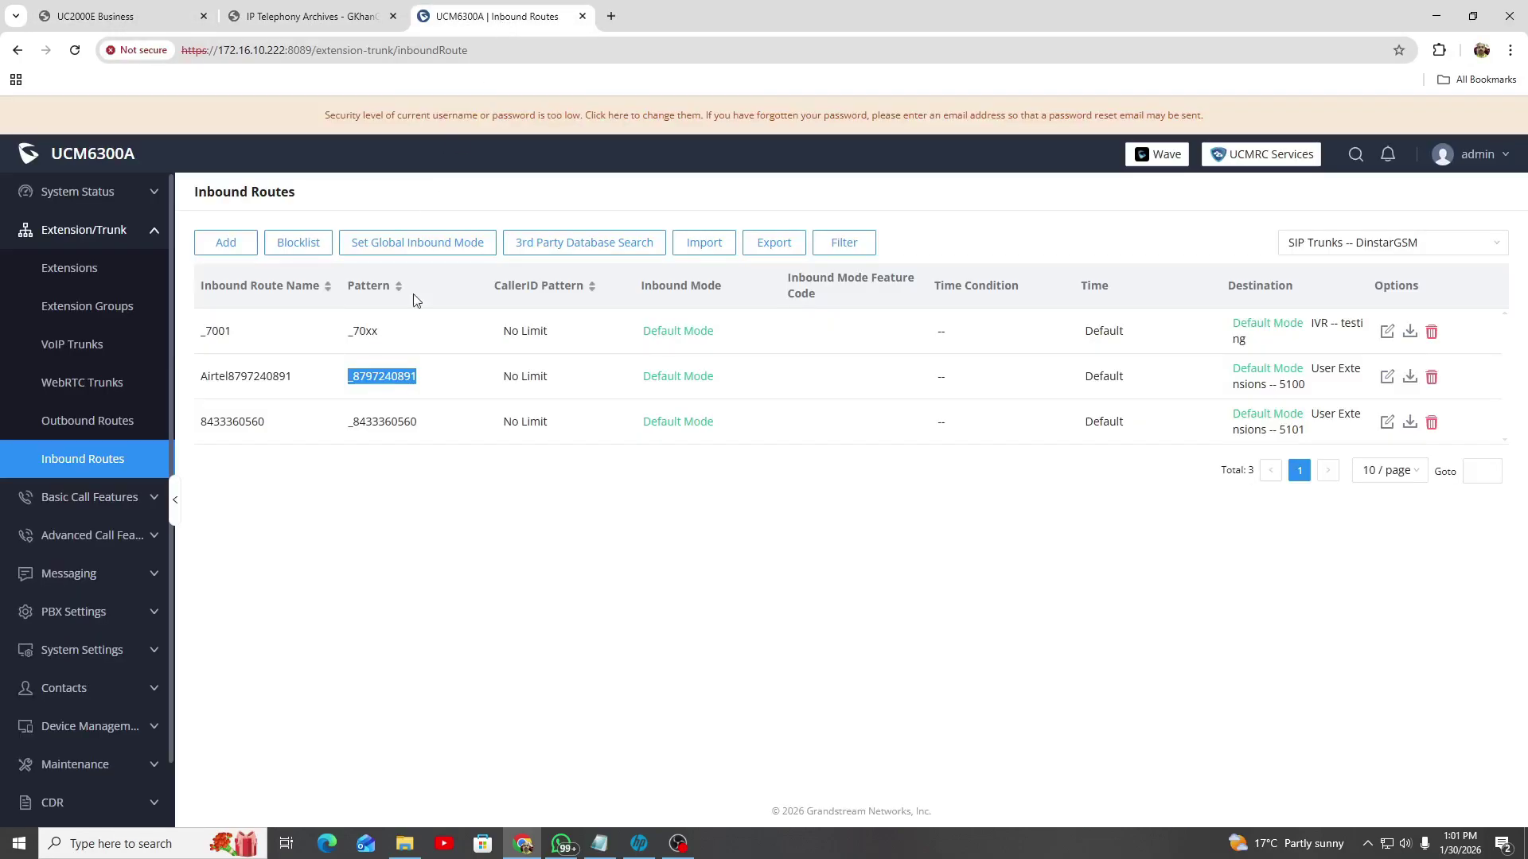
{"action": "left_click", "coordinate": [412, 388]}
{"action": "left_click_drag", "start_coordinate": [438, 387], "coordinate": [346, 378]}
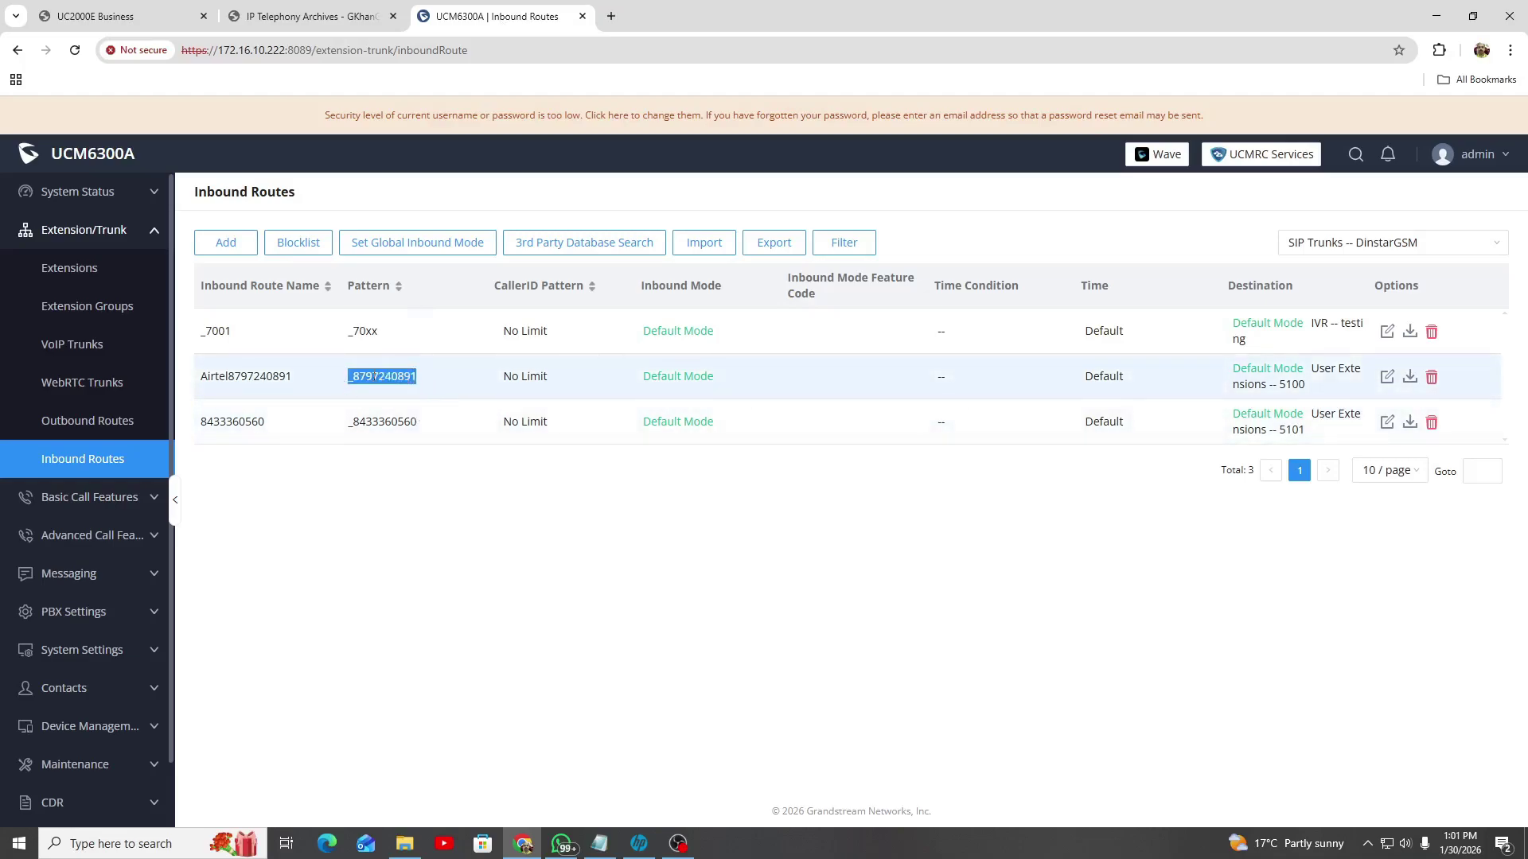
{"action": "left_click", "coordinate": [171, 23]}
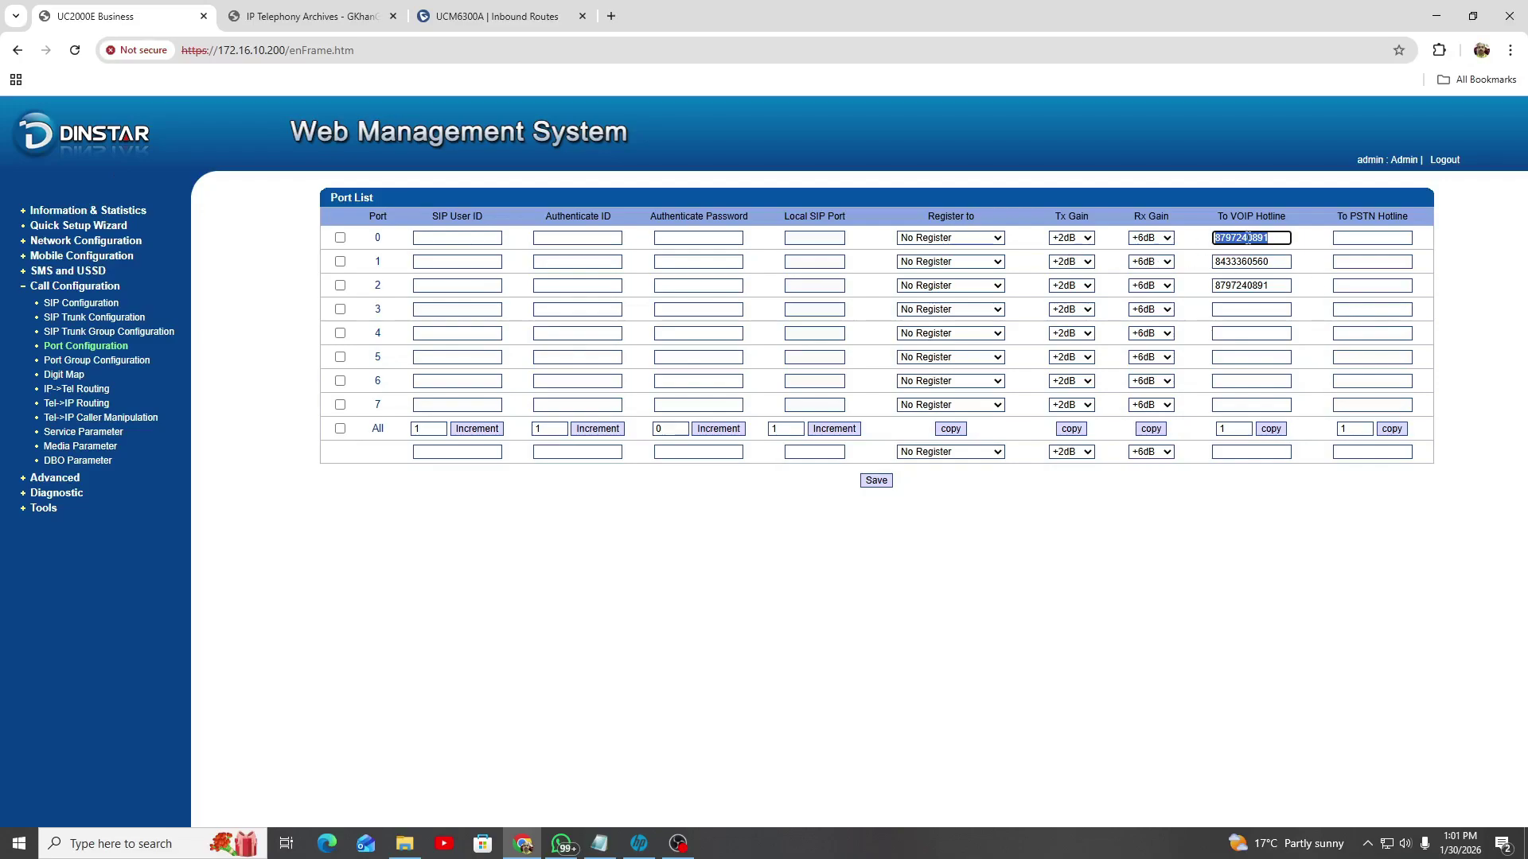
{"action": "left_click", "coordinate": [1282, 238]}
{"action": "left_click", "coordinate": [509, 16]}
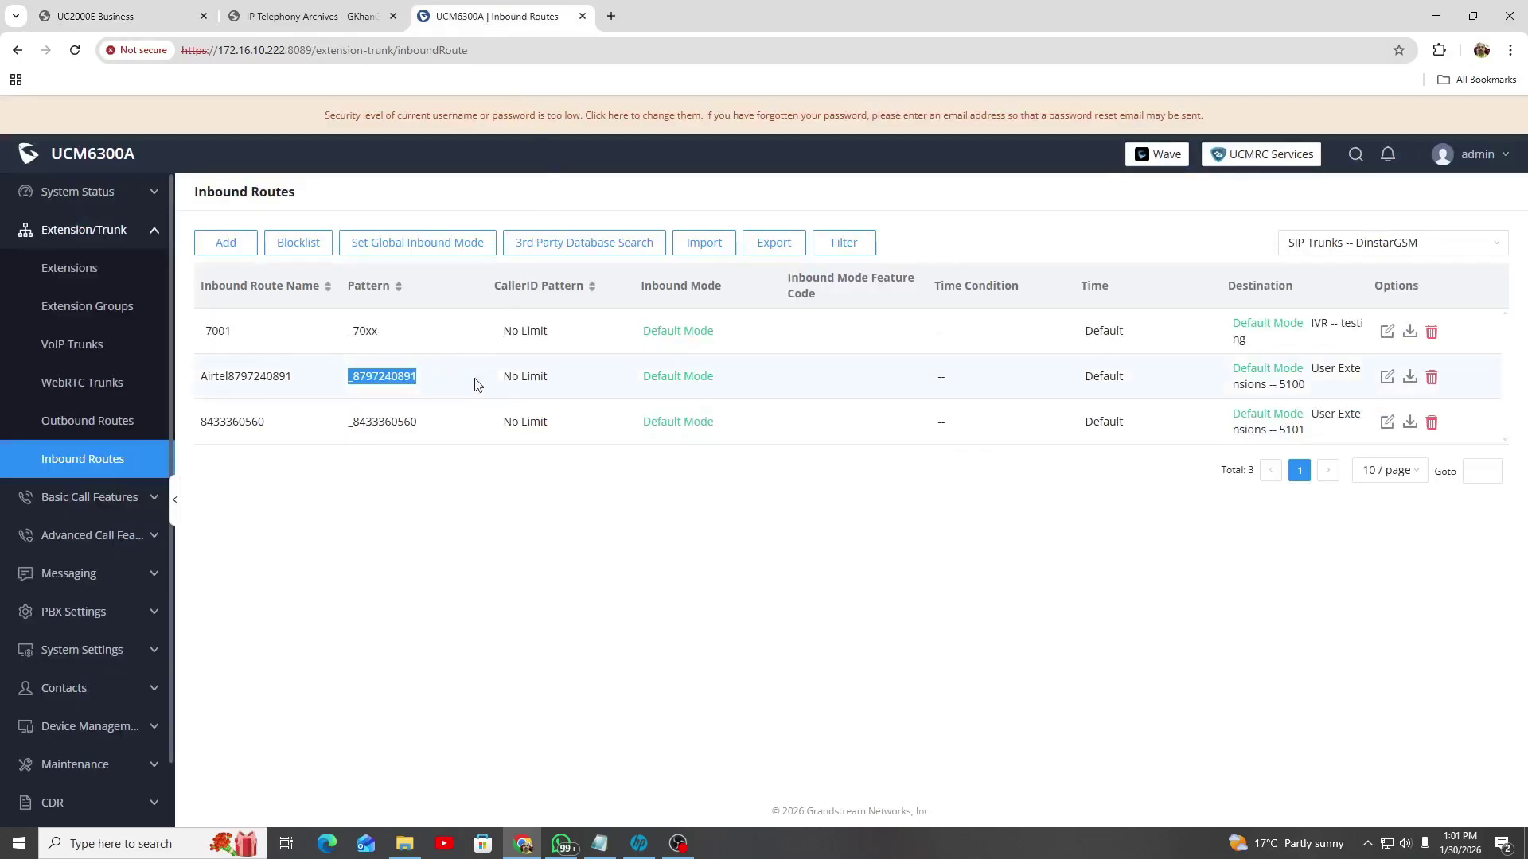
Inspect the Airtel inbound route's pattern and default destination, and return to the inbound routes list without saving
{"action": "left_click", "coordinate": [312, 377]}
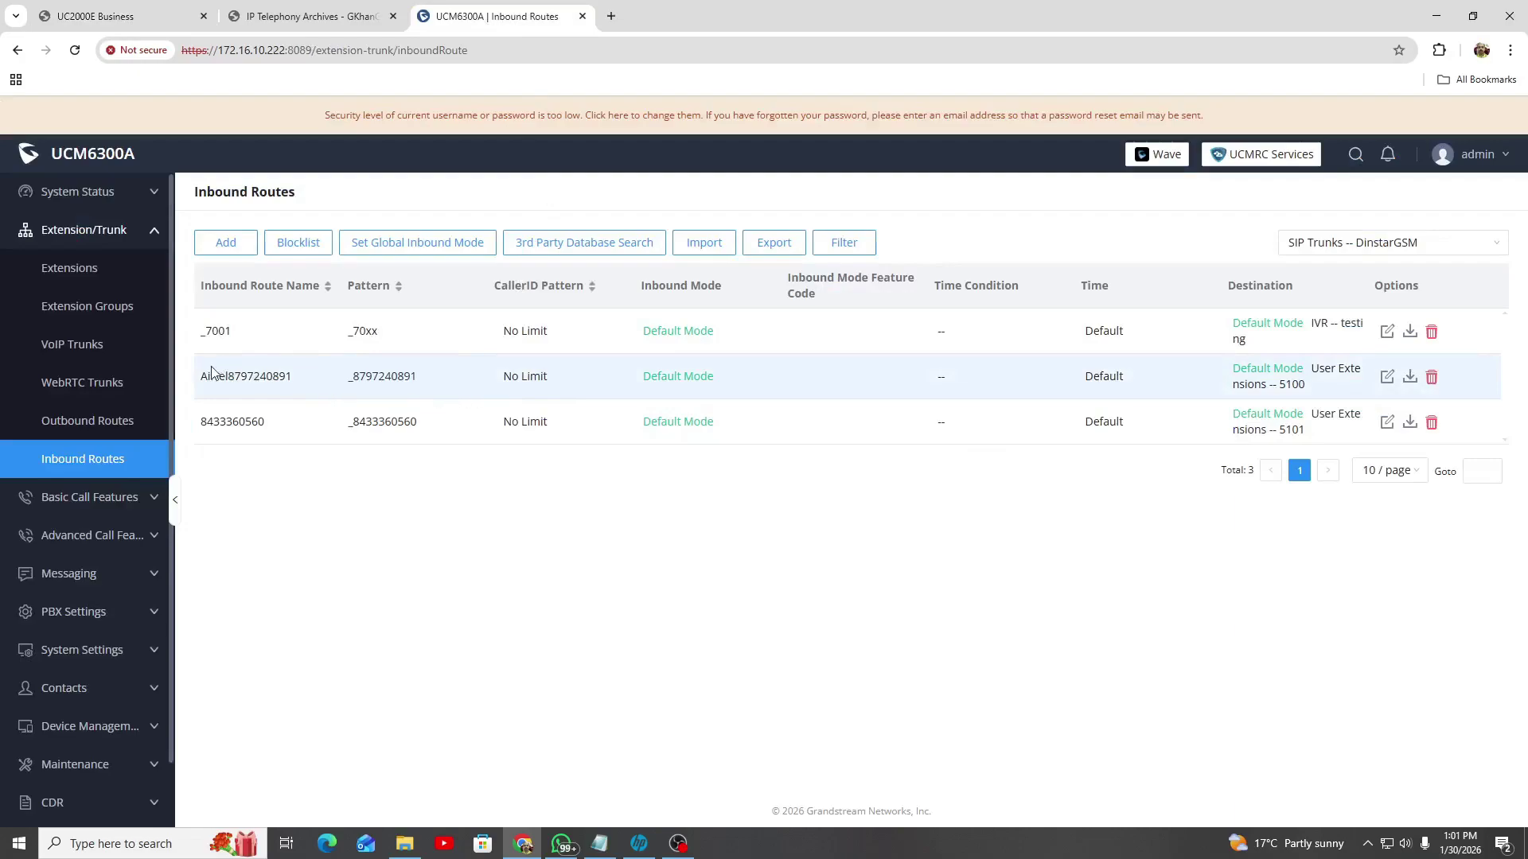
{"action": "left_click_drag", "start_coordinate": [207, 376], "coordinate": [459, 374]}
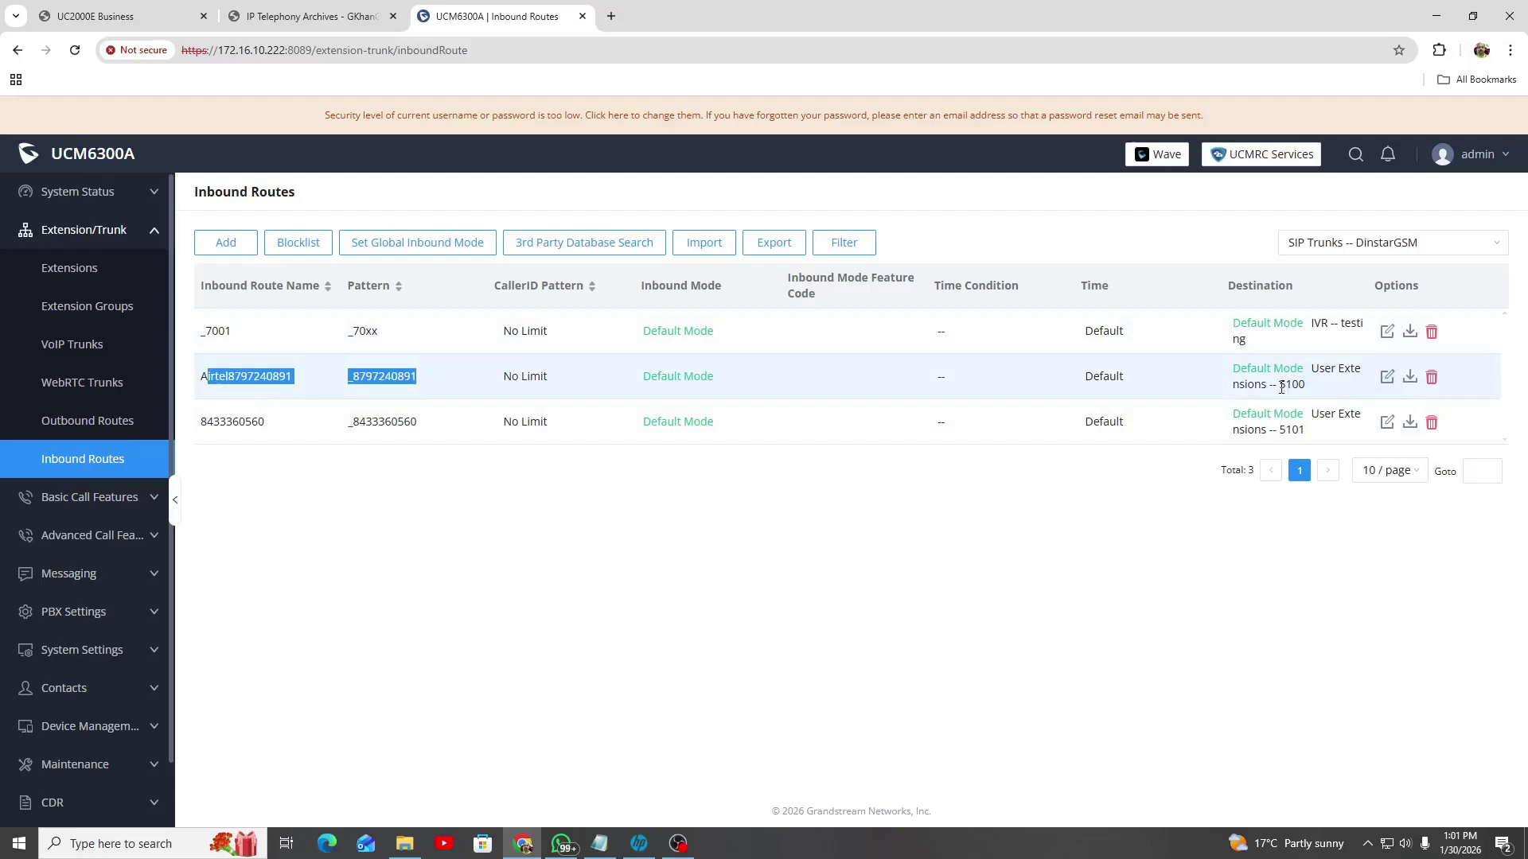
{"action": "left_click_drag", "start_coordinate": [1279, 387], "coordinate": [1317, 390]}
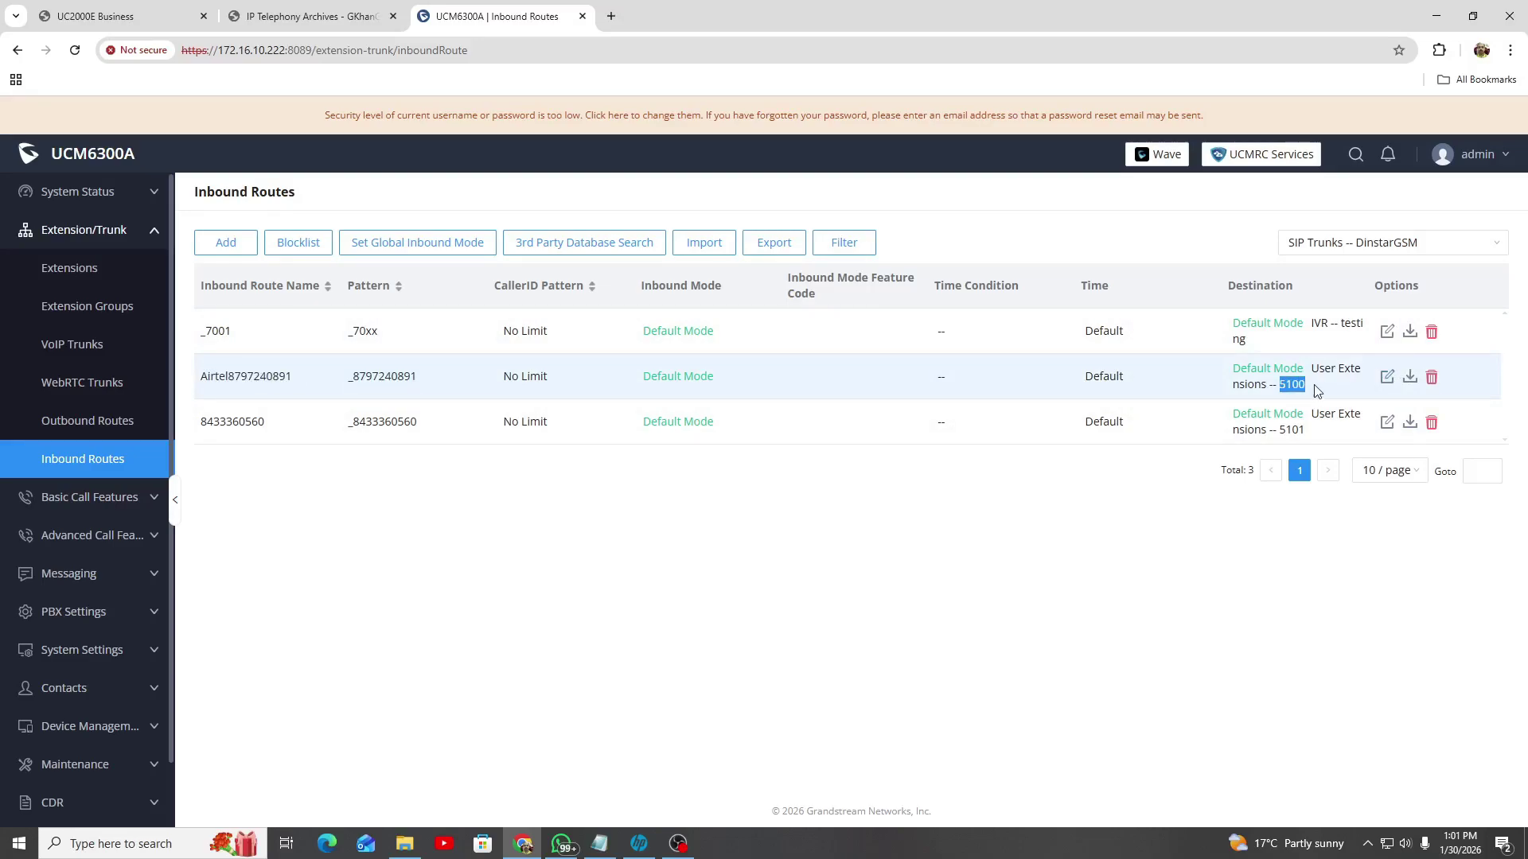
{"action": "left_click", "coordinate": [1387, 377]}
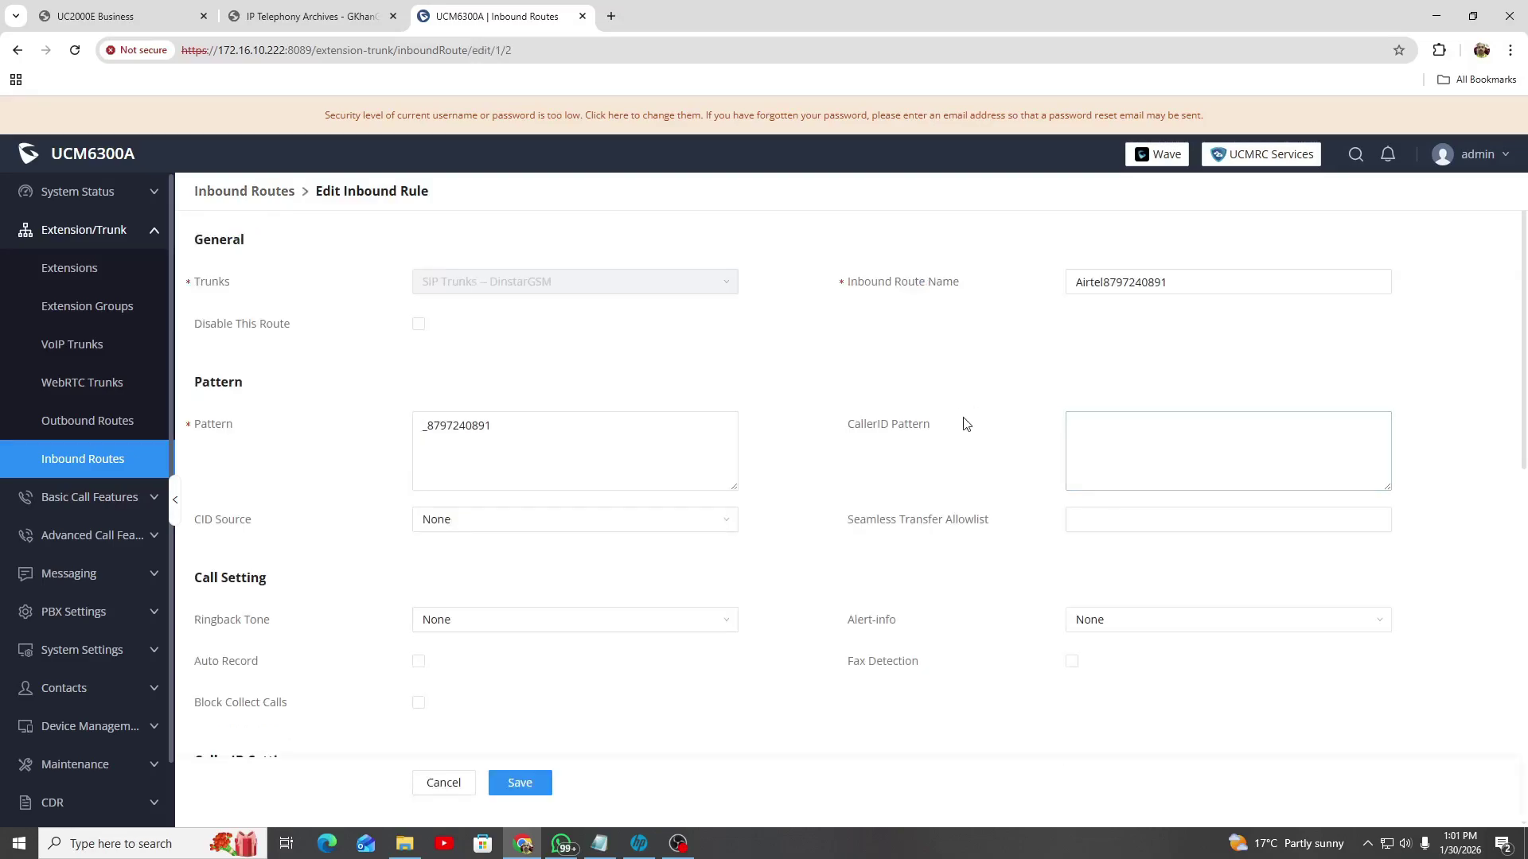
{"action": "scroll", "coordinate": [689, 565], "scroll_direction": "down", "scroll_amount": 9}
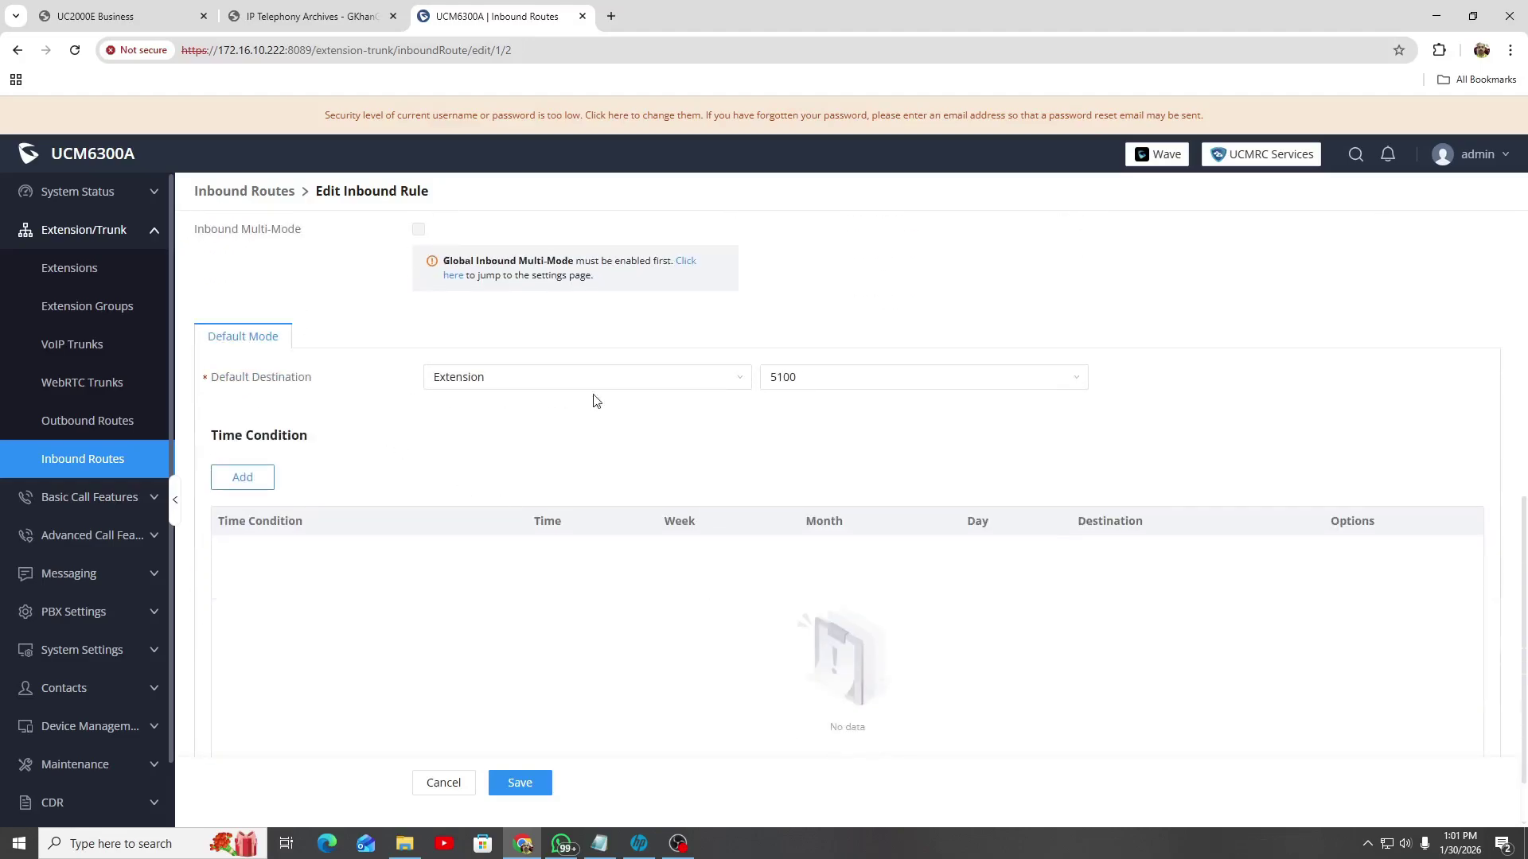
{"action": "scroll", "coordinate": [819, 434], "scroll_direction": "up", "scroll_amount": 4}
{"action": "scroll", "coordinate": [822, 437], "scroll_direction": "up", "scroll_amount": 5}
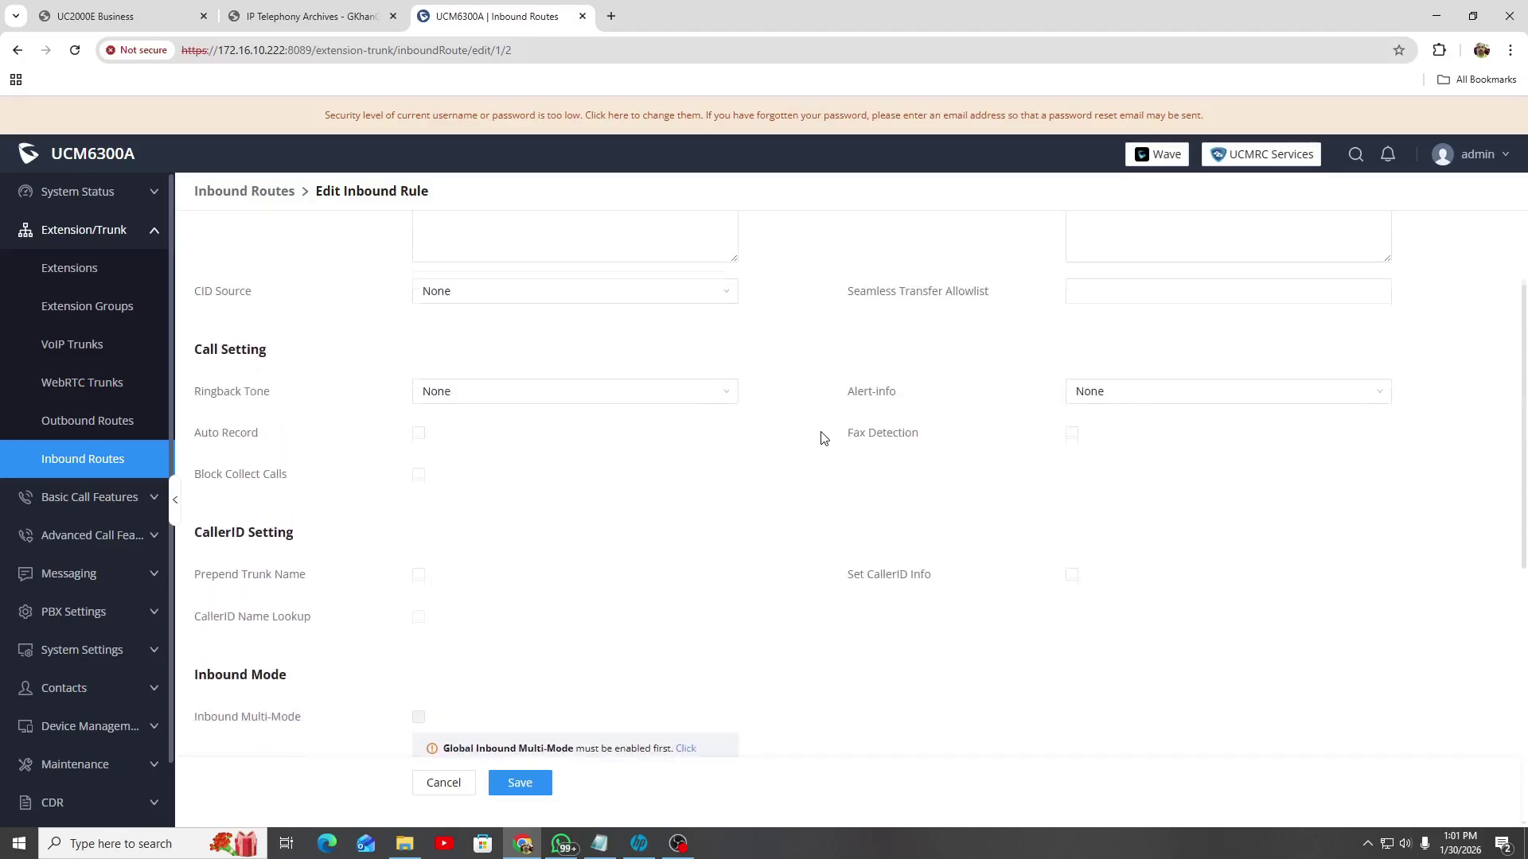
{"action": "left_click", "coordinate": [138, 465]}
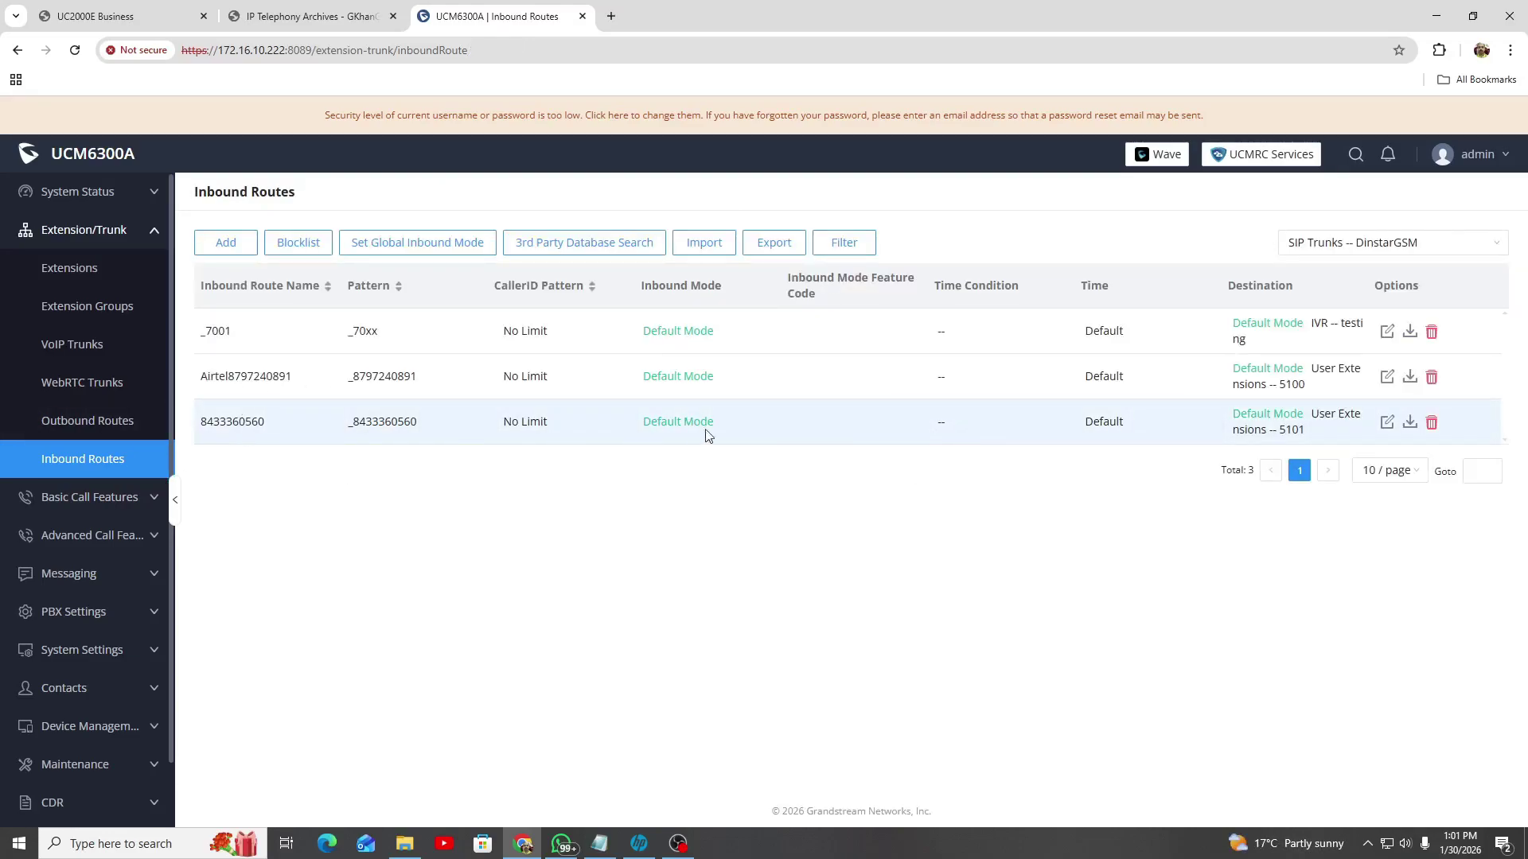
Inspect the pattern and default destination of the last inbound route on the DinstarGSM trunk
{"action": "left_click_drag", "start_coordinate": [371, 426], "coordinate": [1237, 459]}
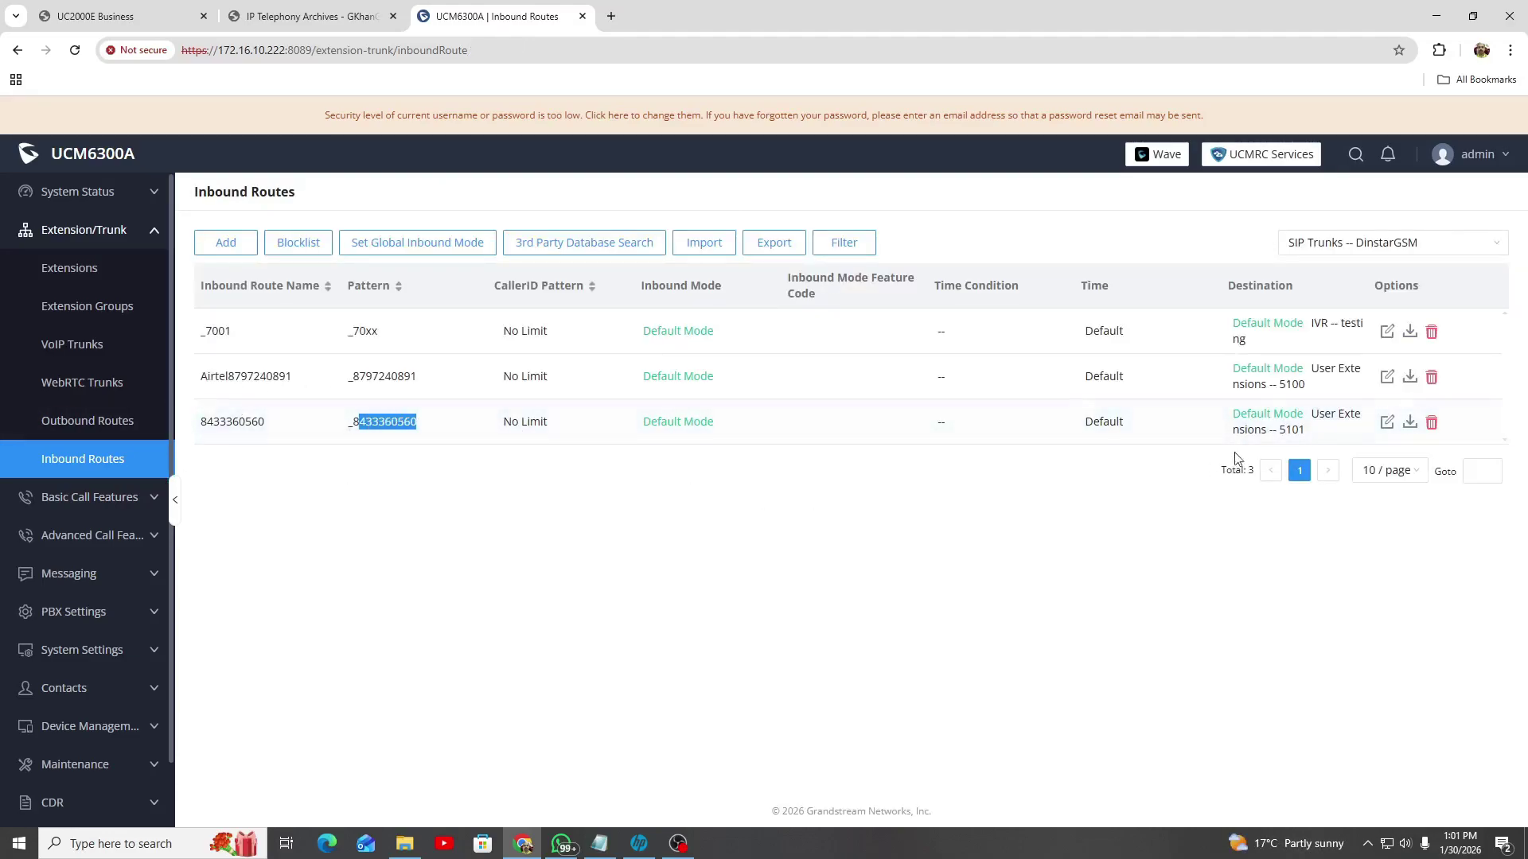
{"action": "left_click", "coordinate": [1386, 422]}
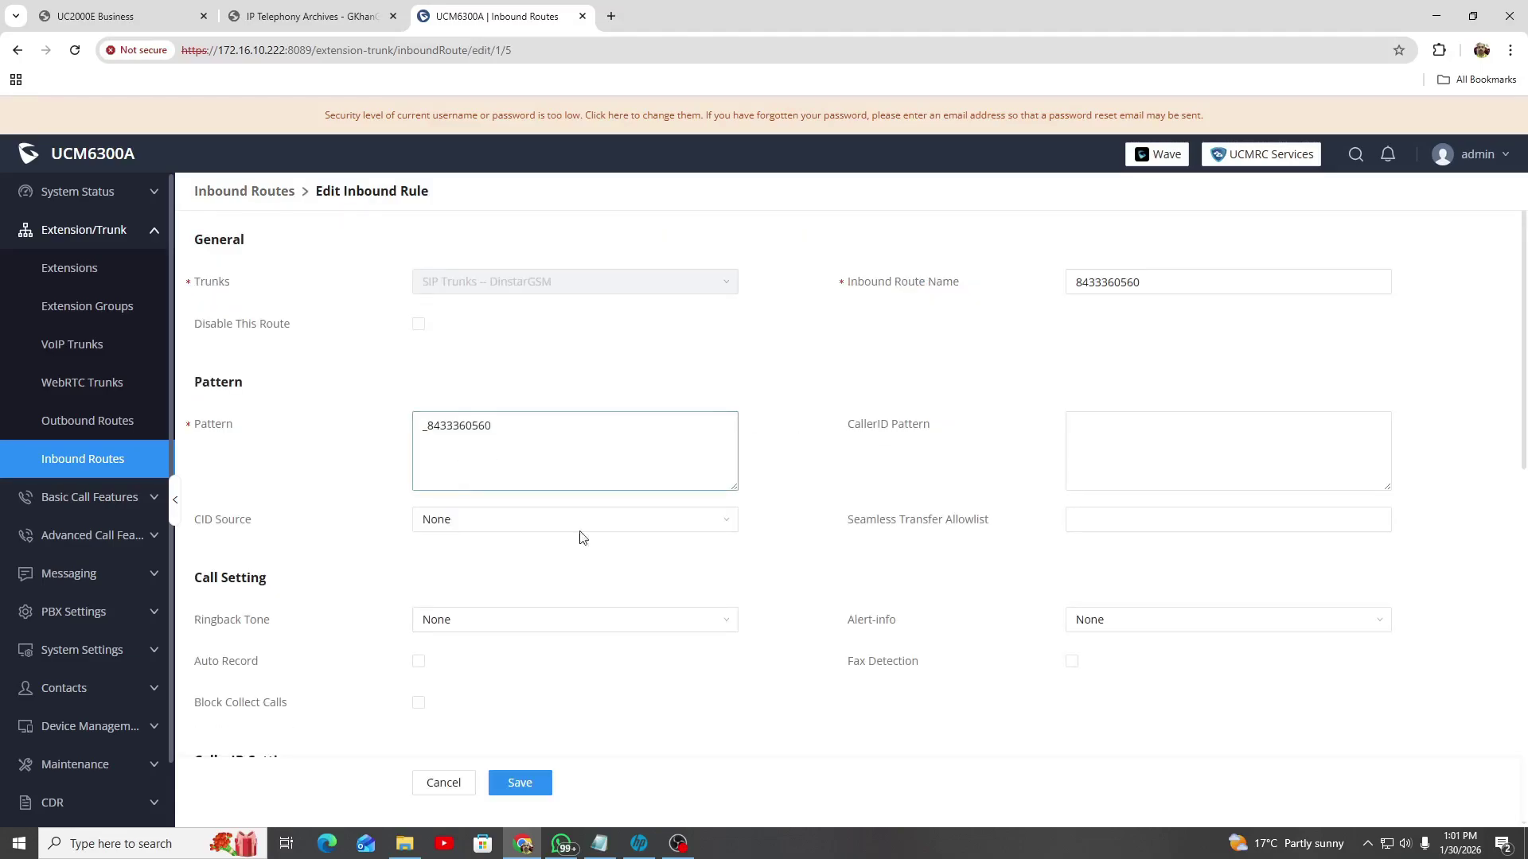
{"action": "scroll", "coordinate": [700, 663], "scroll_direction": "down", "scroll_amount": 10}
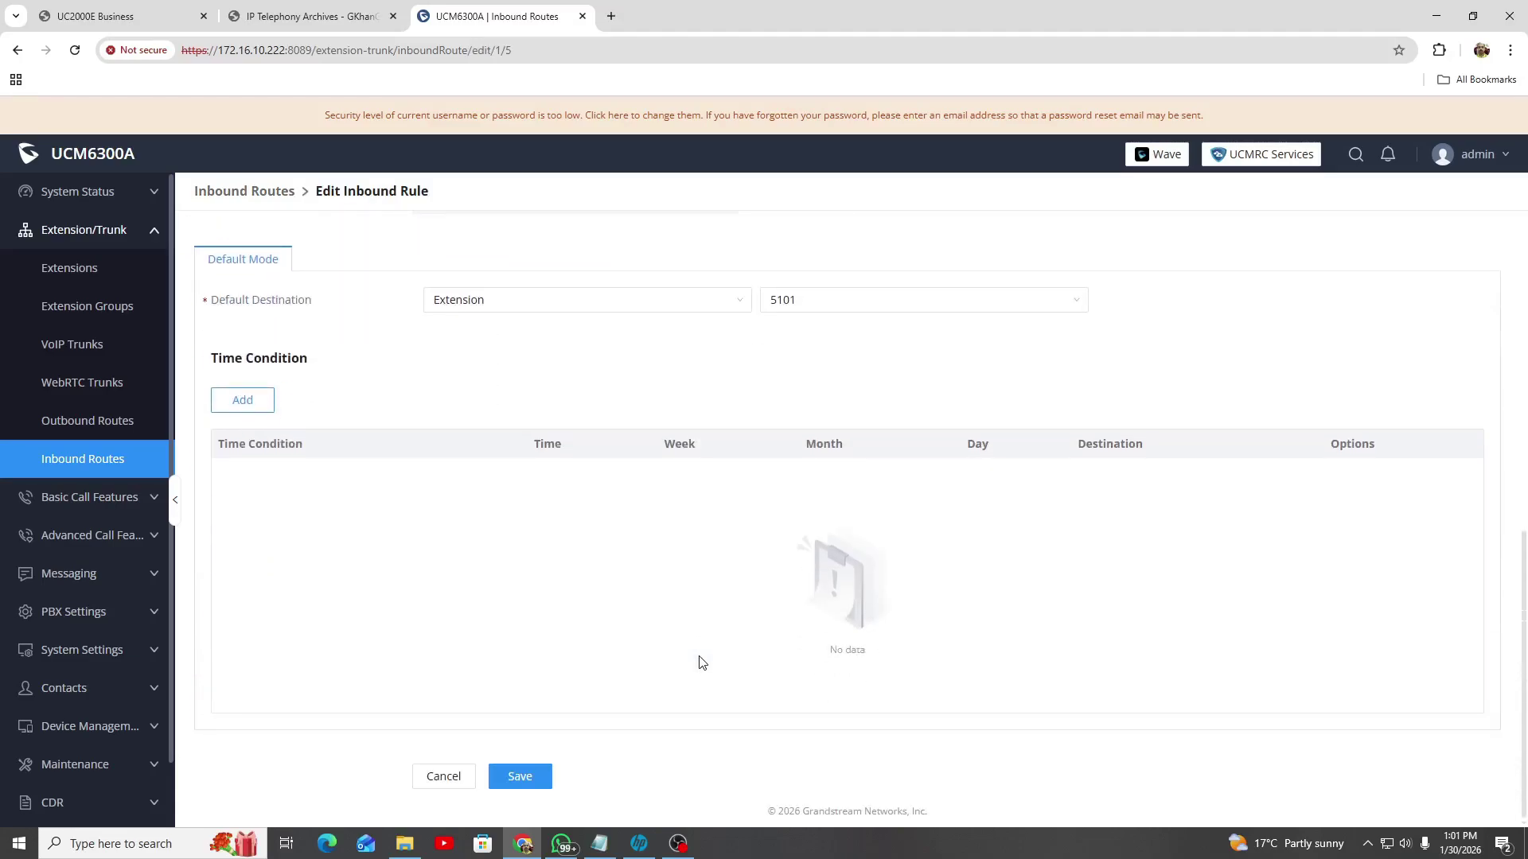
{"action": "scroll", "coordinate": [700, 663], "scroll_direction": "up", "scroll_amount": 3}
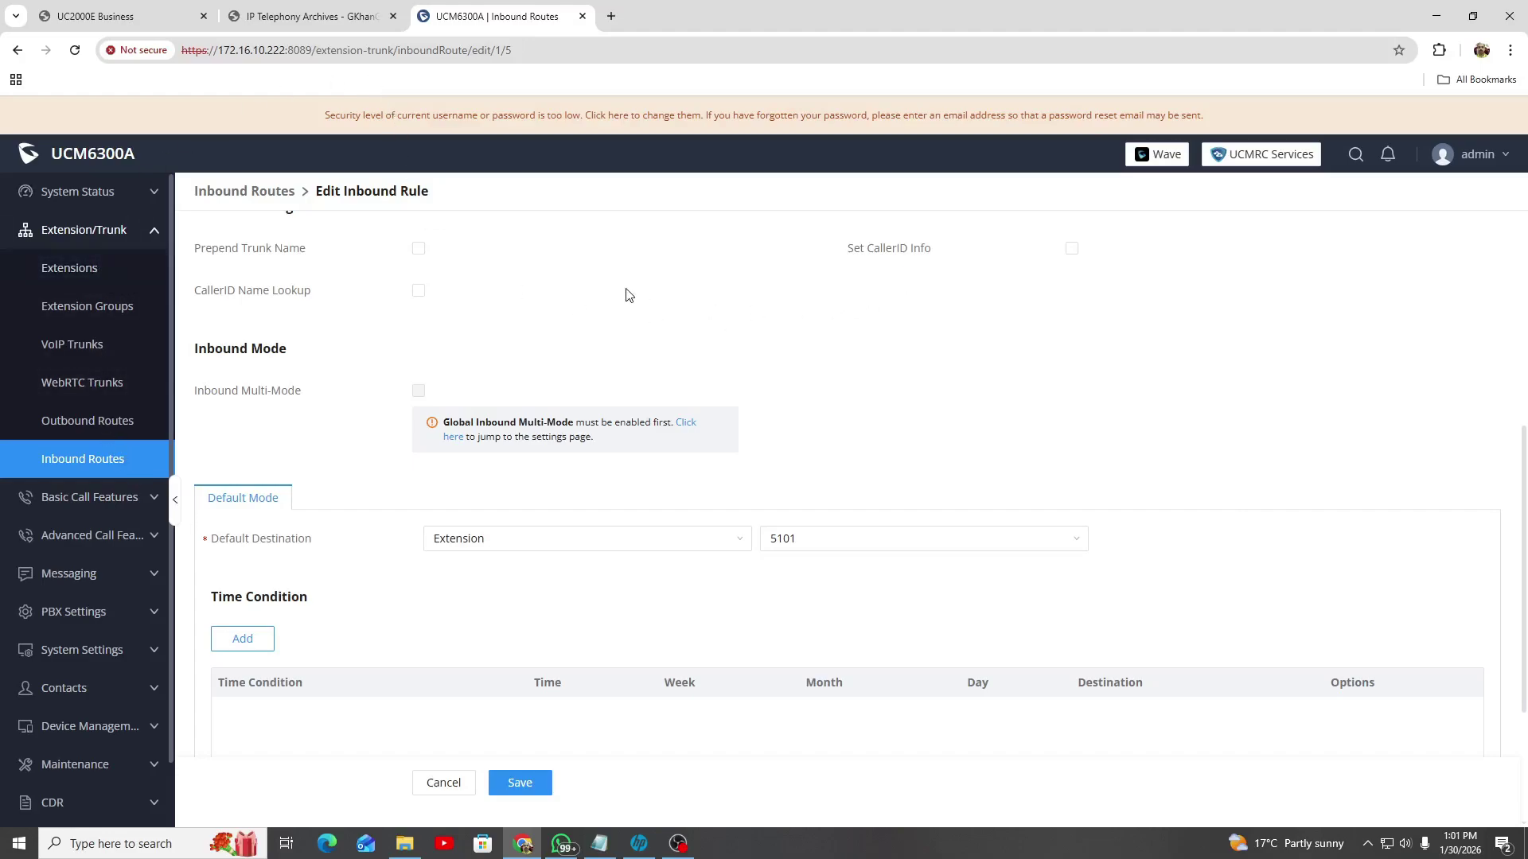
Switch to the Dinstar gateway and inspect the Airtel port group's registration, select mode and member ports without changing them
{"action": "left_click", "coordinate": [296, 16]}
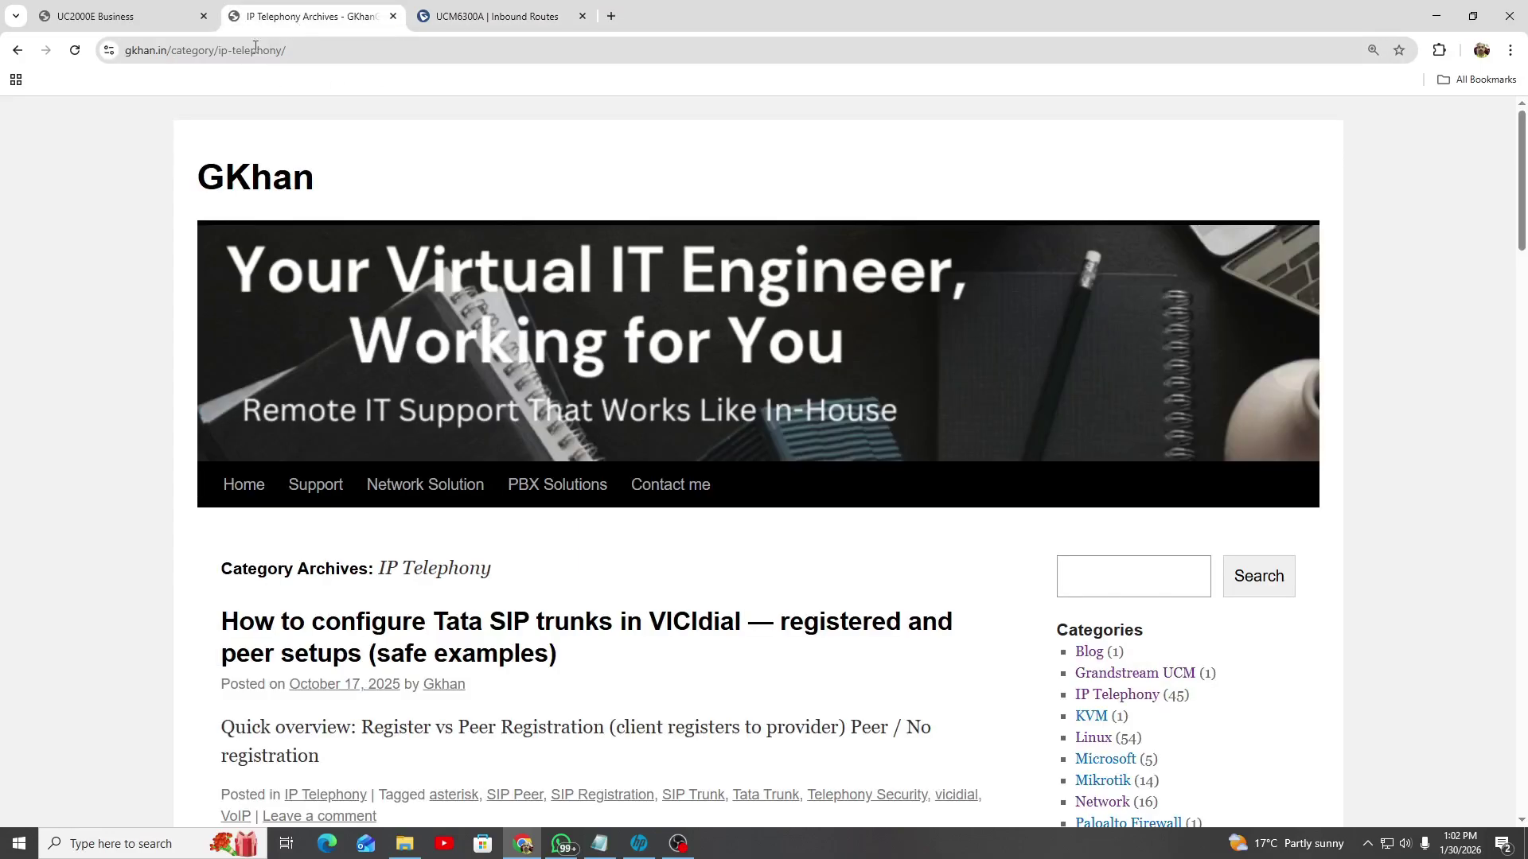
{"action": "left_click", "coordinate": [126, 23]}
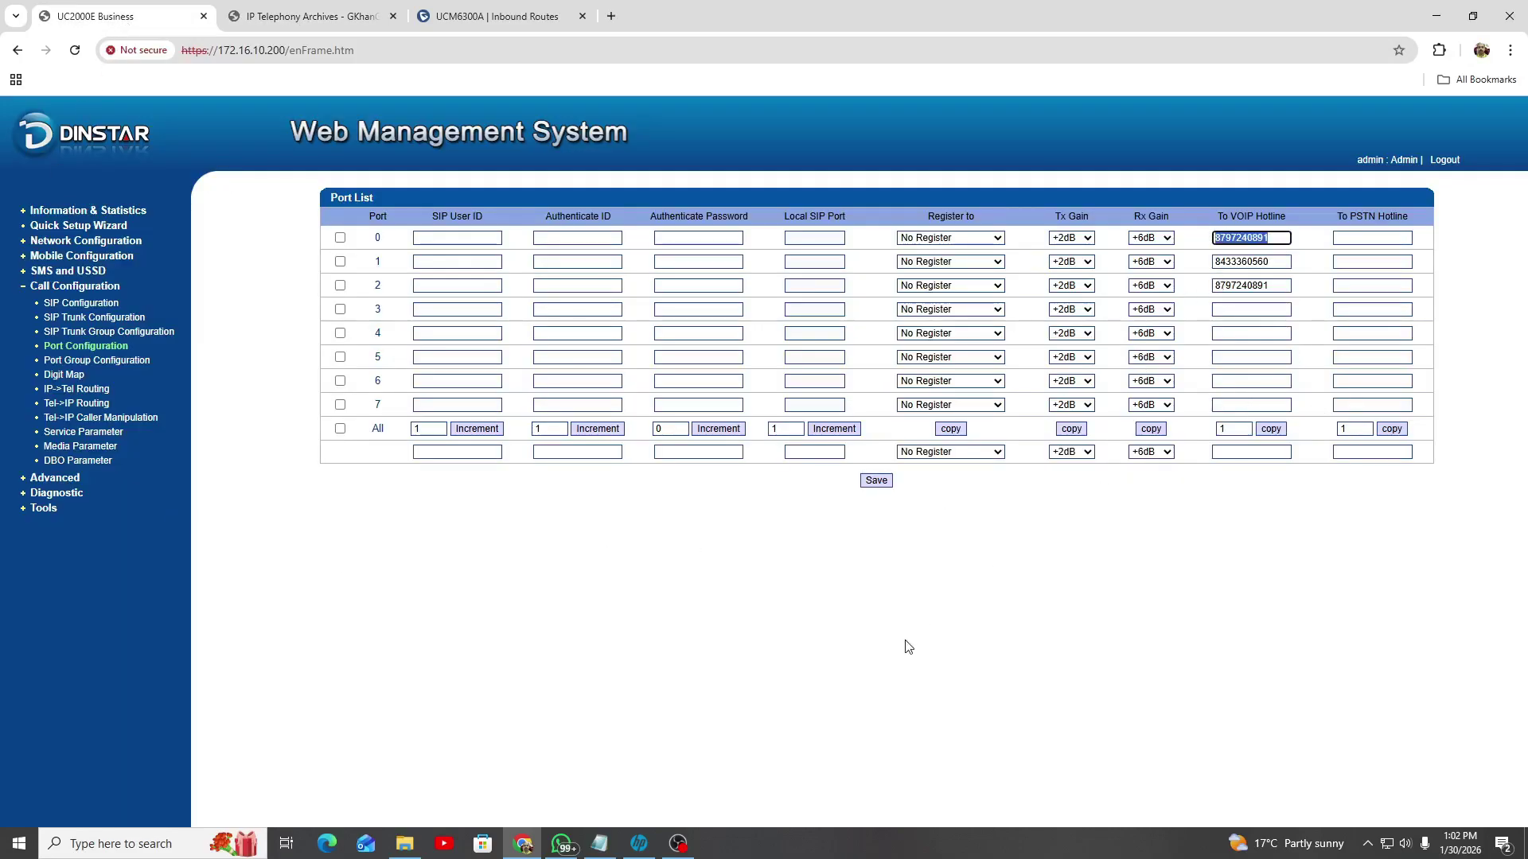
{"action": "left_click", "coordinate": [132, 360]}
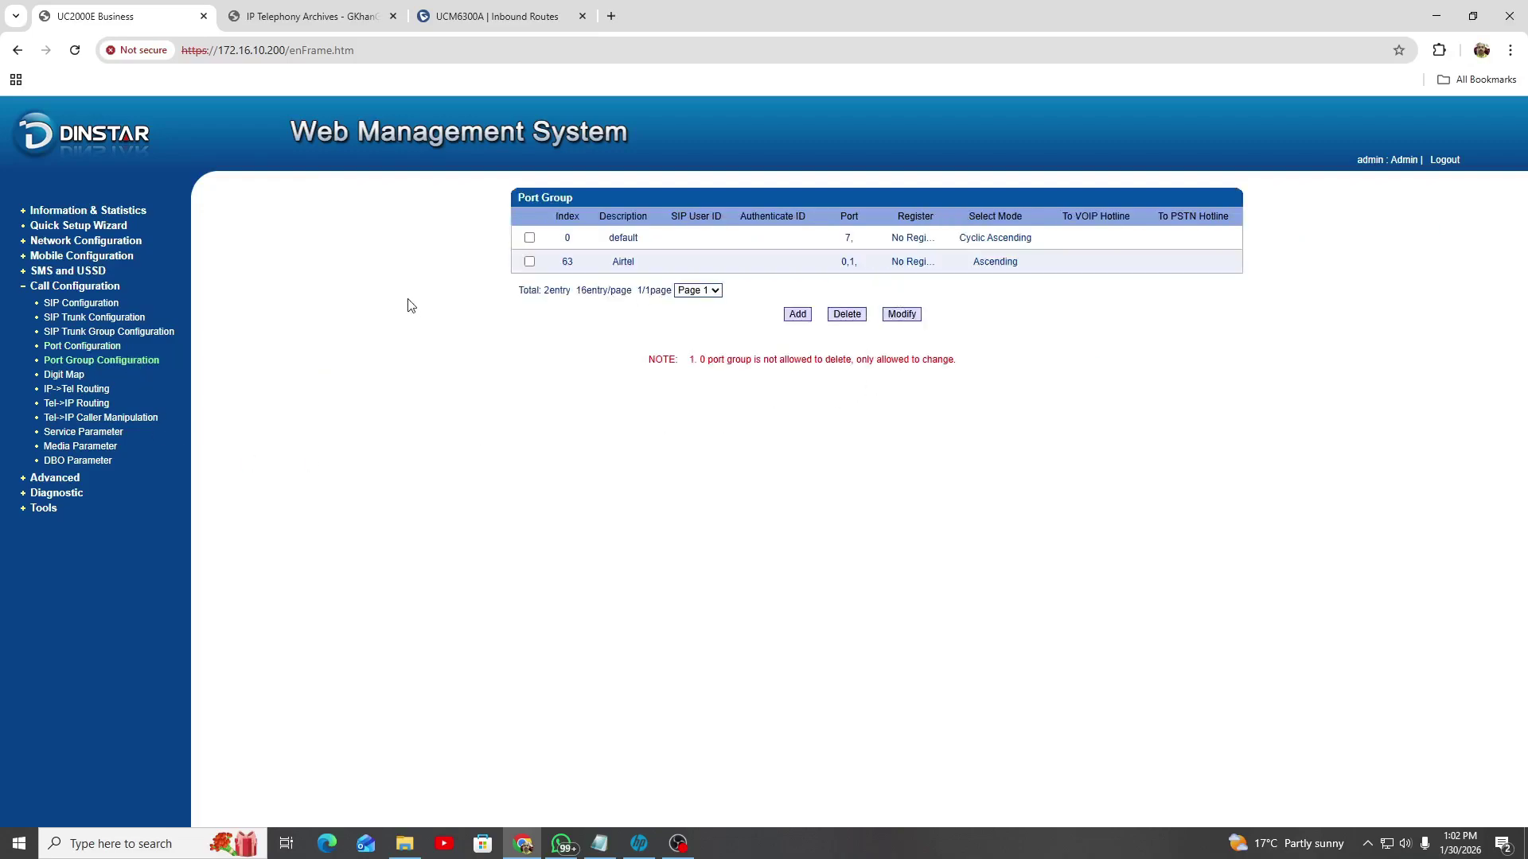
{"action": "left_click", "coordinate": [529, 261]}
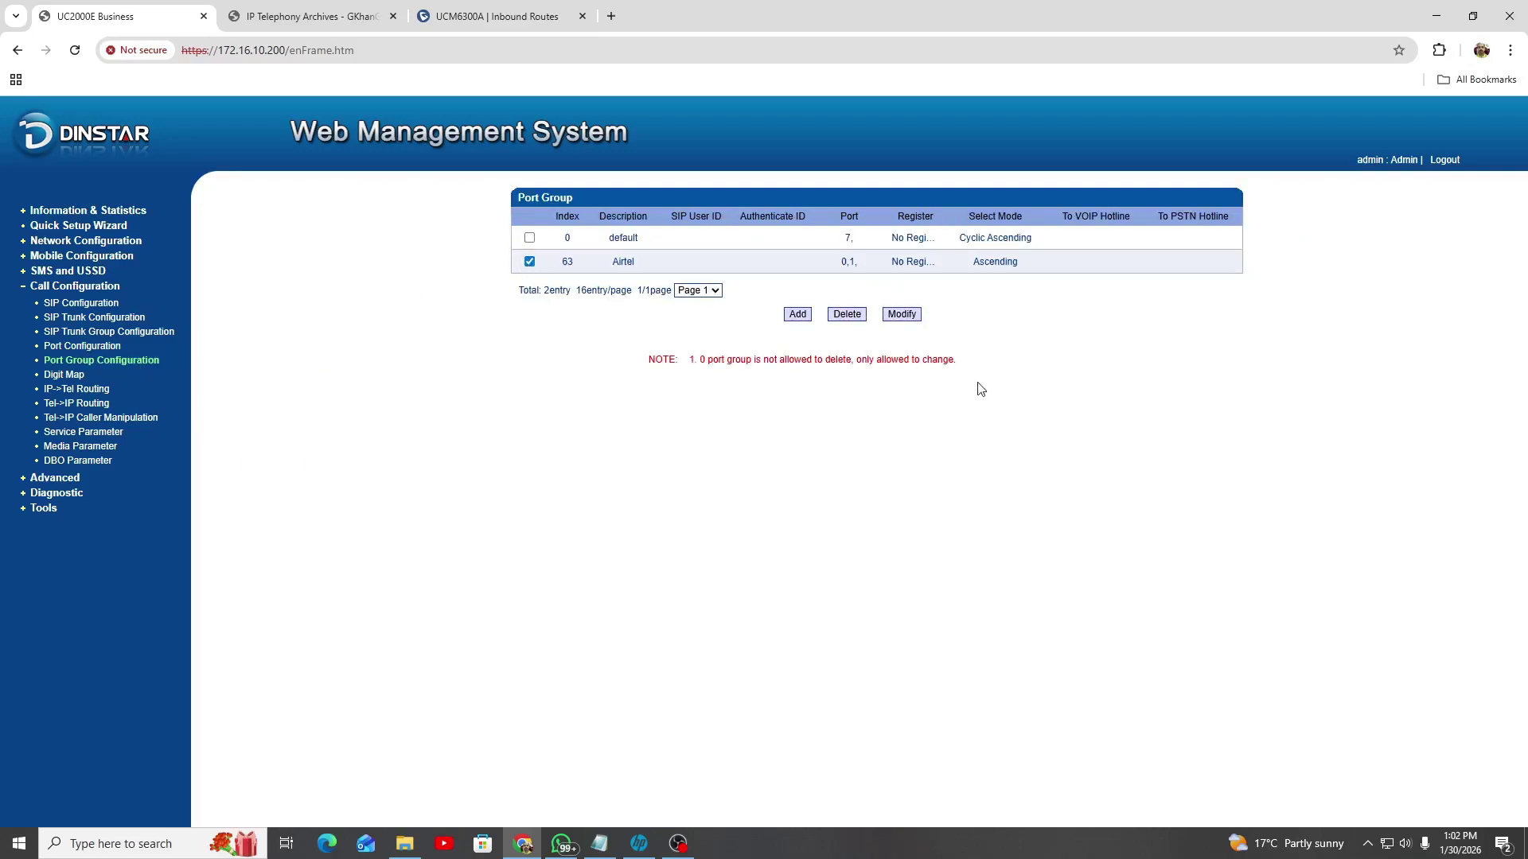
{"action": "left_click", "coordinate": [903, 316]}
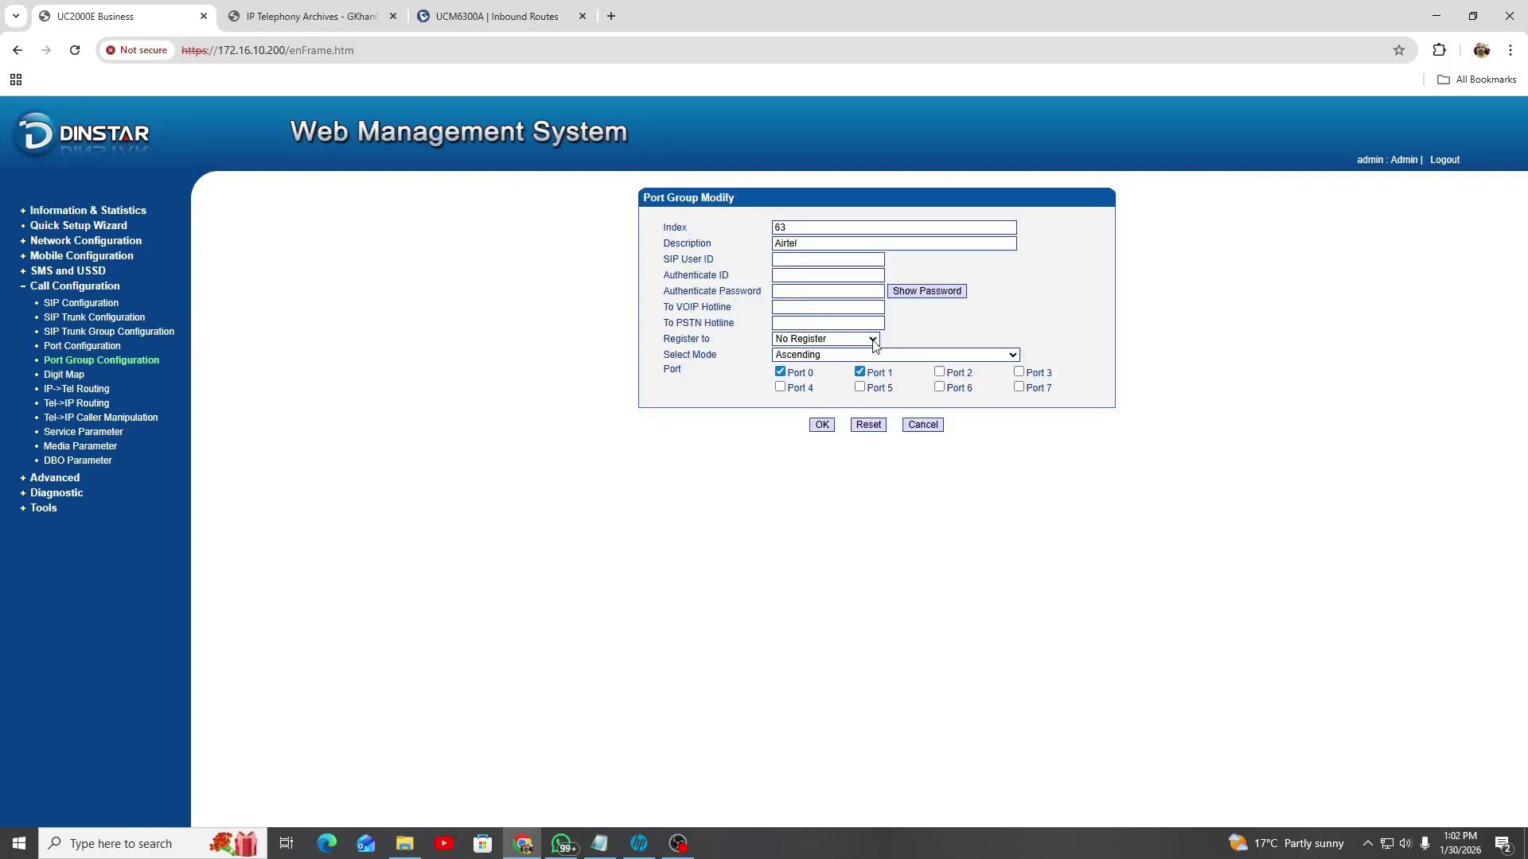
{"action": "left_click", "coordinate": [923, 426]}
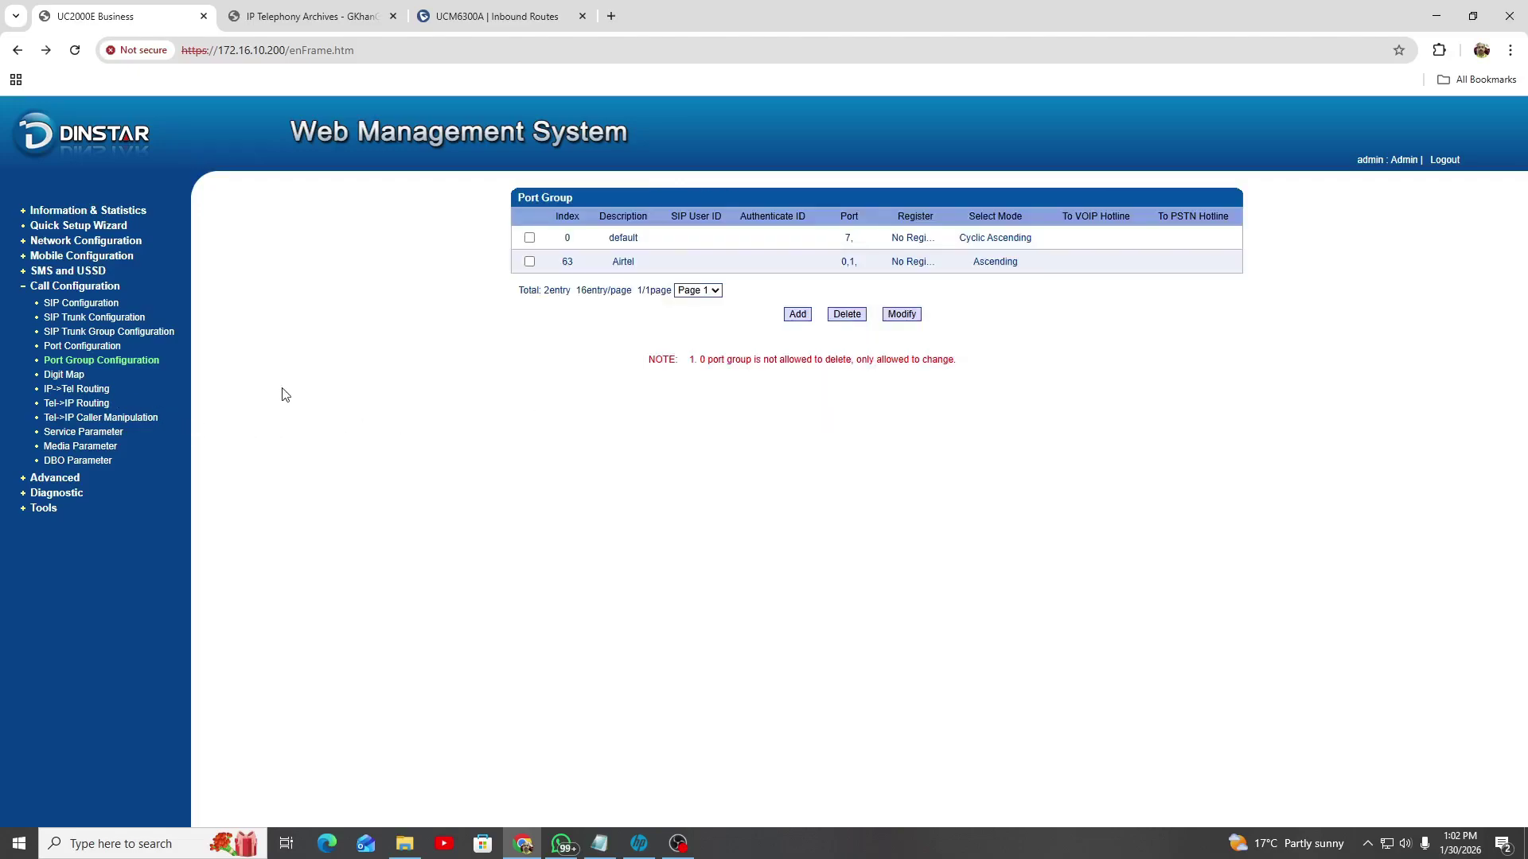
View the gateway's Digit Map, and open the Airtel IP->Tel routing rule at index 62 for inspection
{"action": "left_click", "coordinate": [70, 375]}
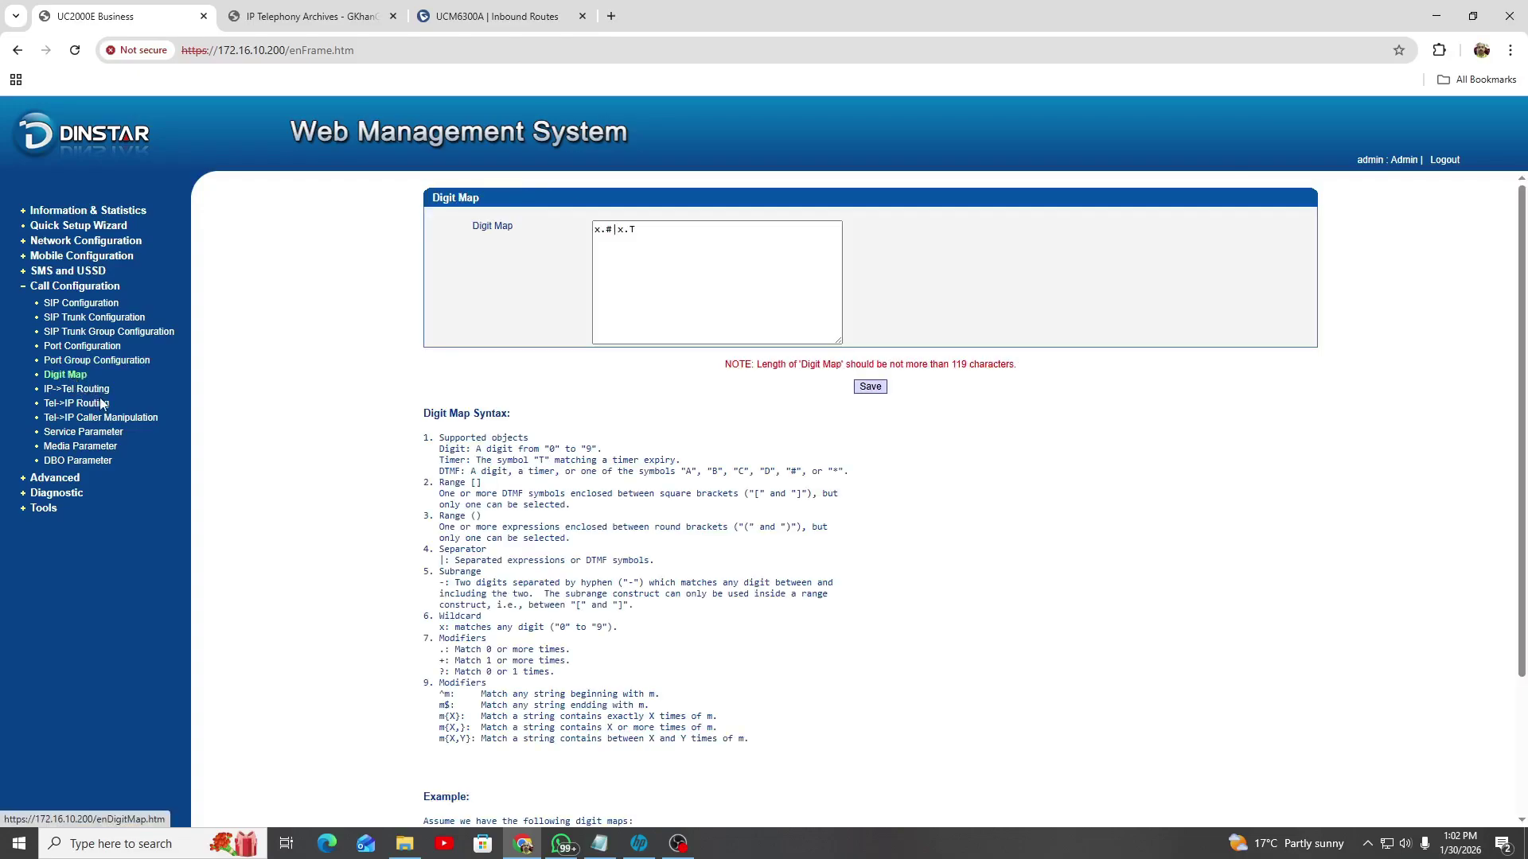
{"action": "left_click", "coordinate": [100, 390]}
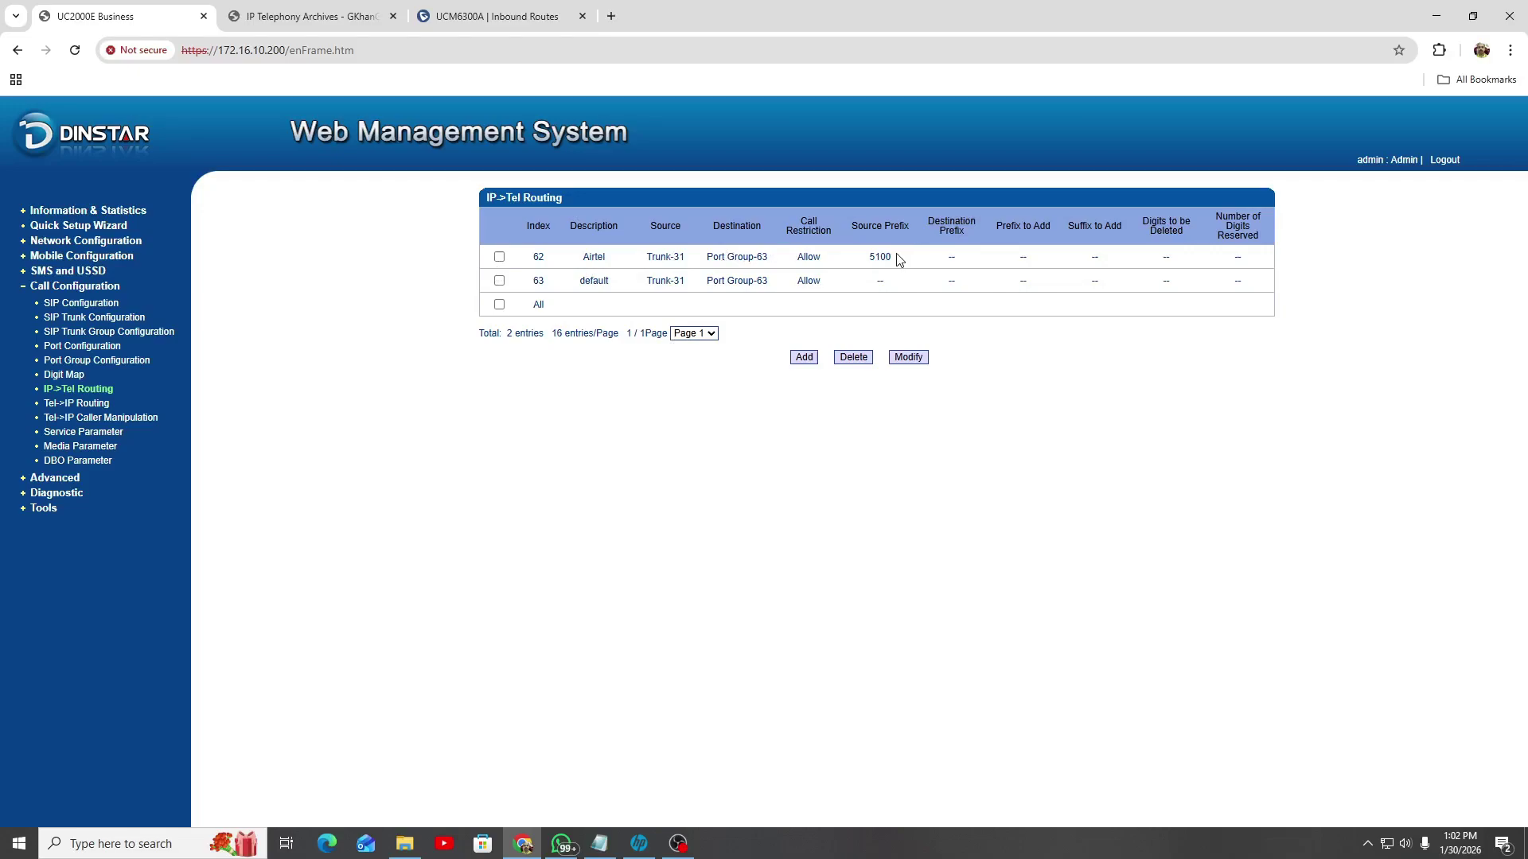
{"action": "left_click_drag", "start_coordinate": [898, 259], "coordinate": [859, 263]}
{"action": "left_click", "coordinate": [895, 267]}
{"action": "left_click", "coordinate": [908, 357]}
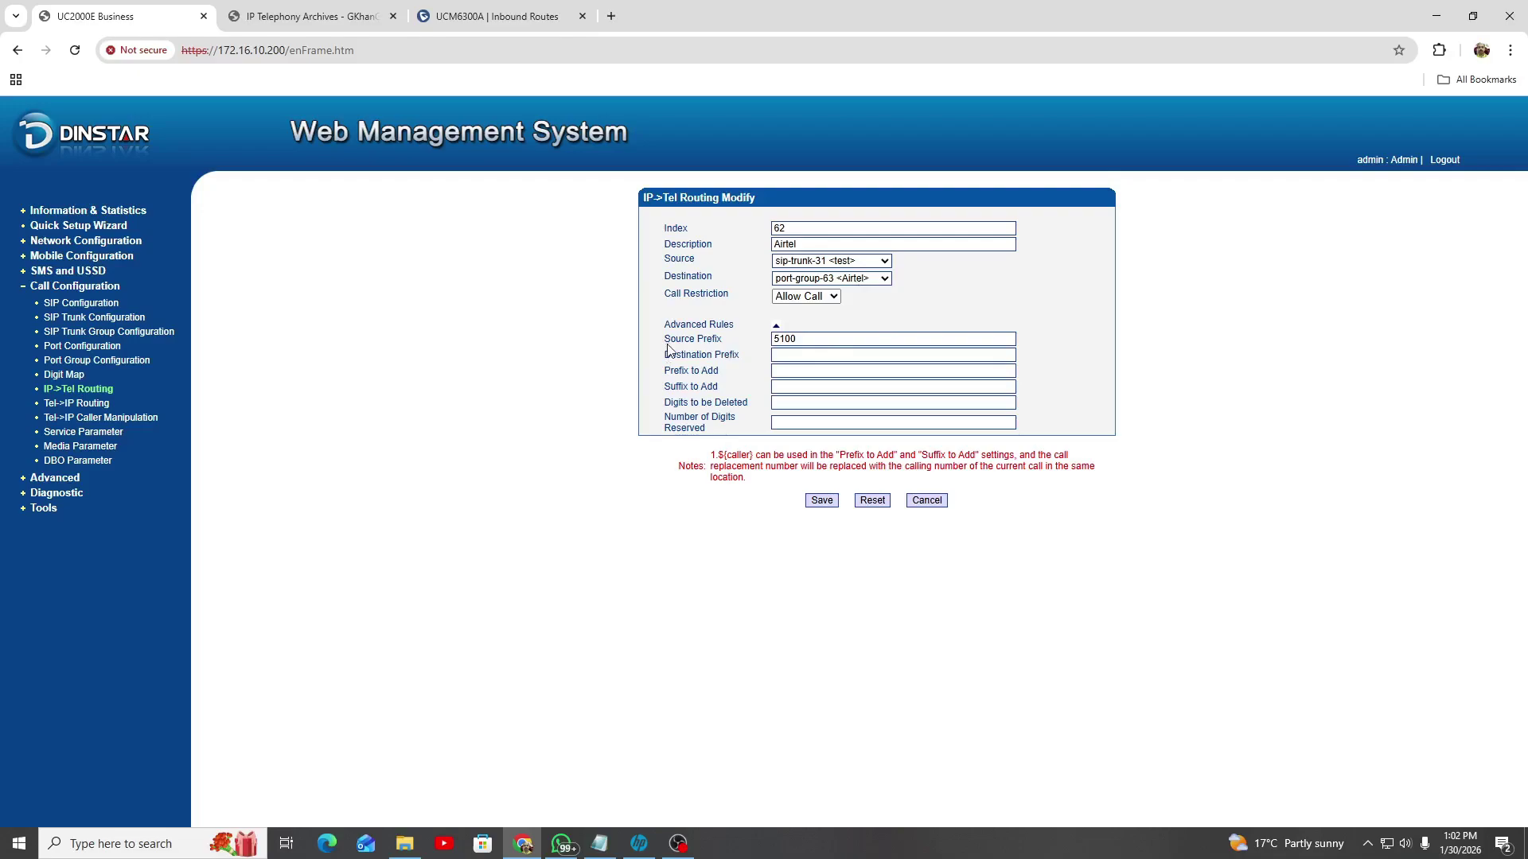
Examine the source prefix, destination prefix, source trunk and destination port group of the Airtel IP->Tel routing rule
{"action": "left_click_drag", "start_coordinate": [662, 344], "coordinate": [708, 345]}
{"action": "left_click", "coordinate": [724, 345]}
{"action": "left_click", "coordinate": [846, 342]}
{"action": "left_click", "coordinate": [809, 356]}
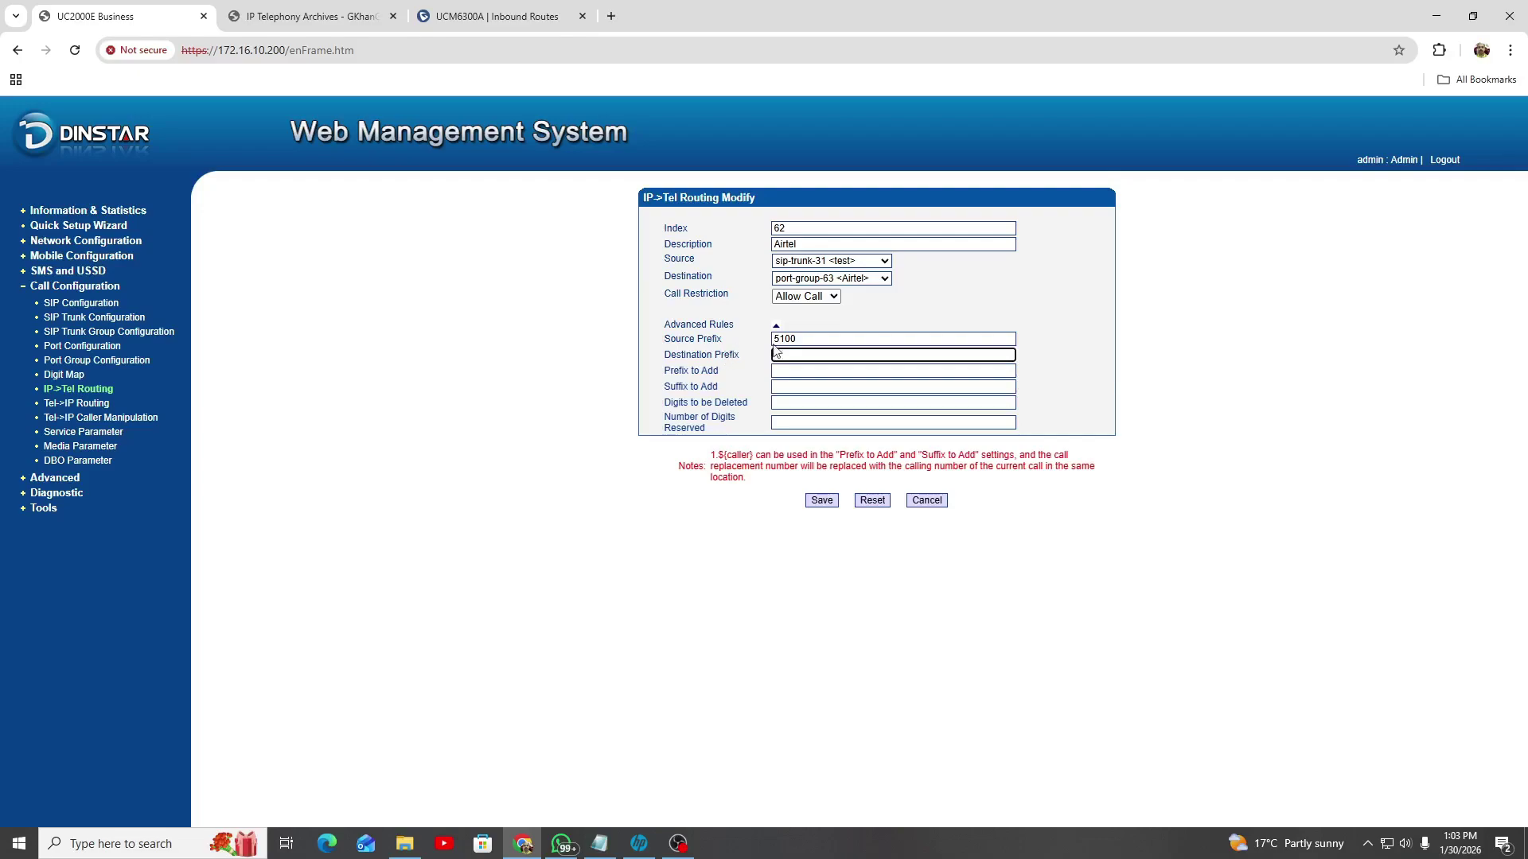
{"action": "left_click_drag", "start_coordinate": [806, 339], "coordinate": [778, 340]}
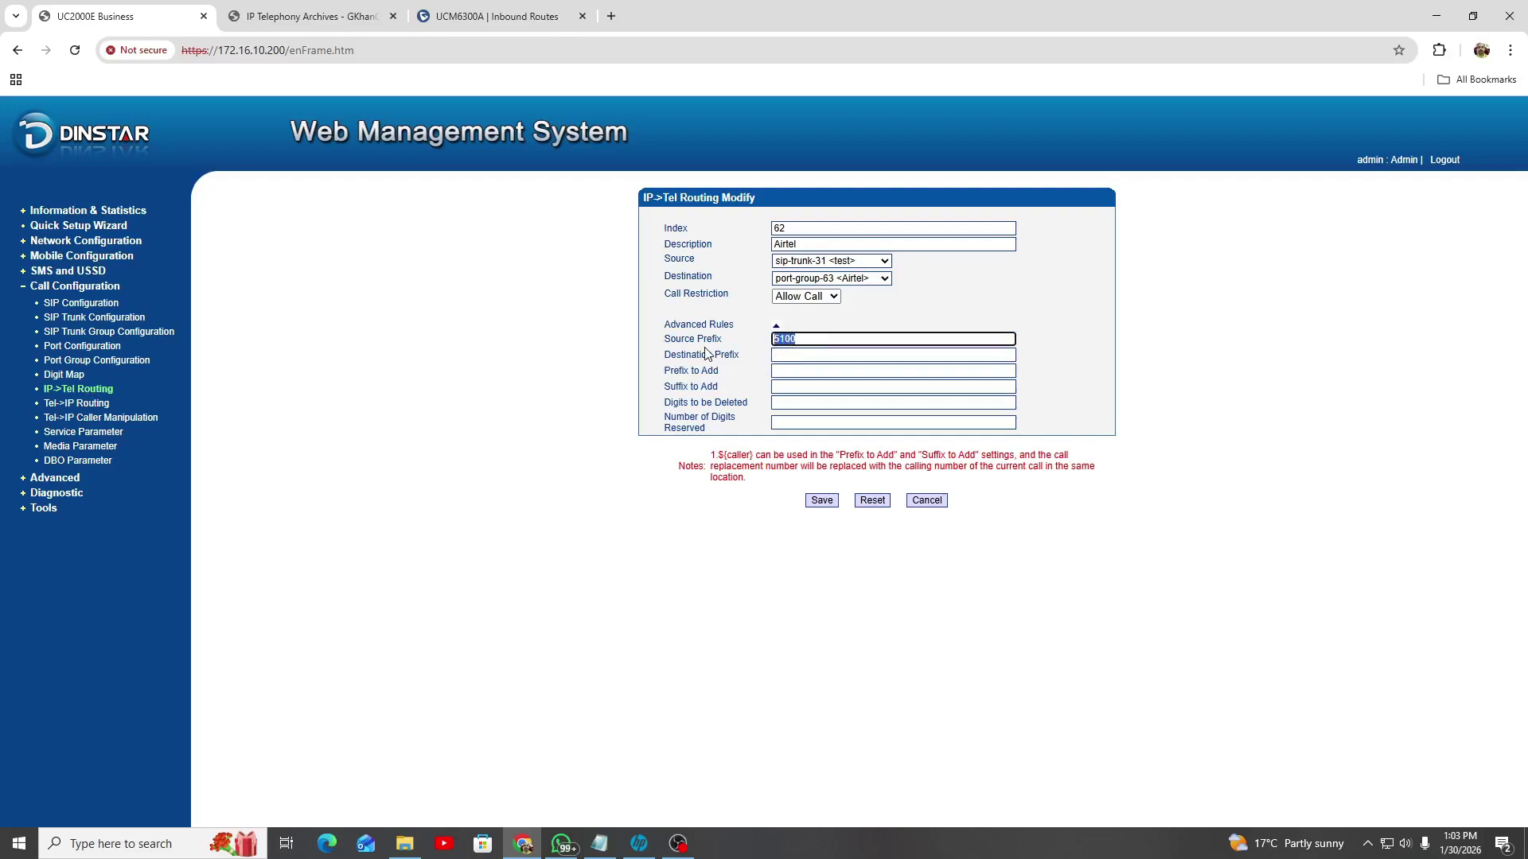
{"action": "left_click", "coordinate": [813, 343]}
{"action": "left_click_drag", "start_coordinate": [764, 286], "coordinate": [662, 284]}
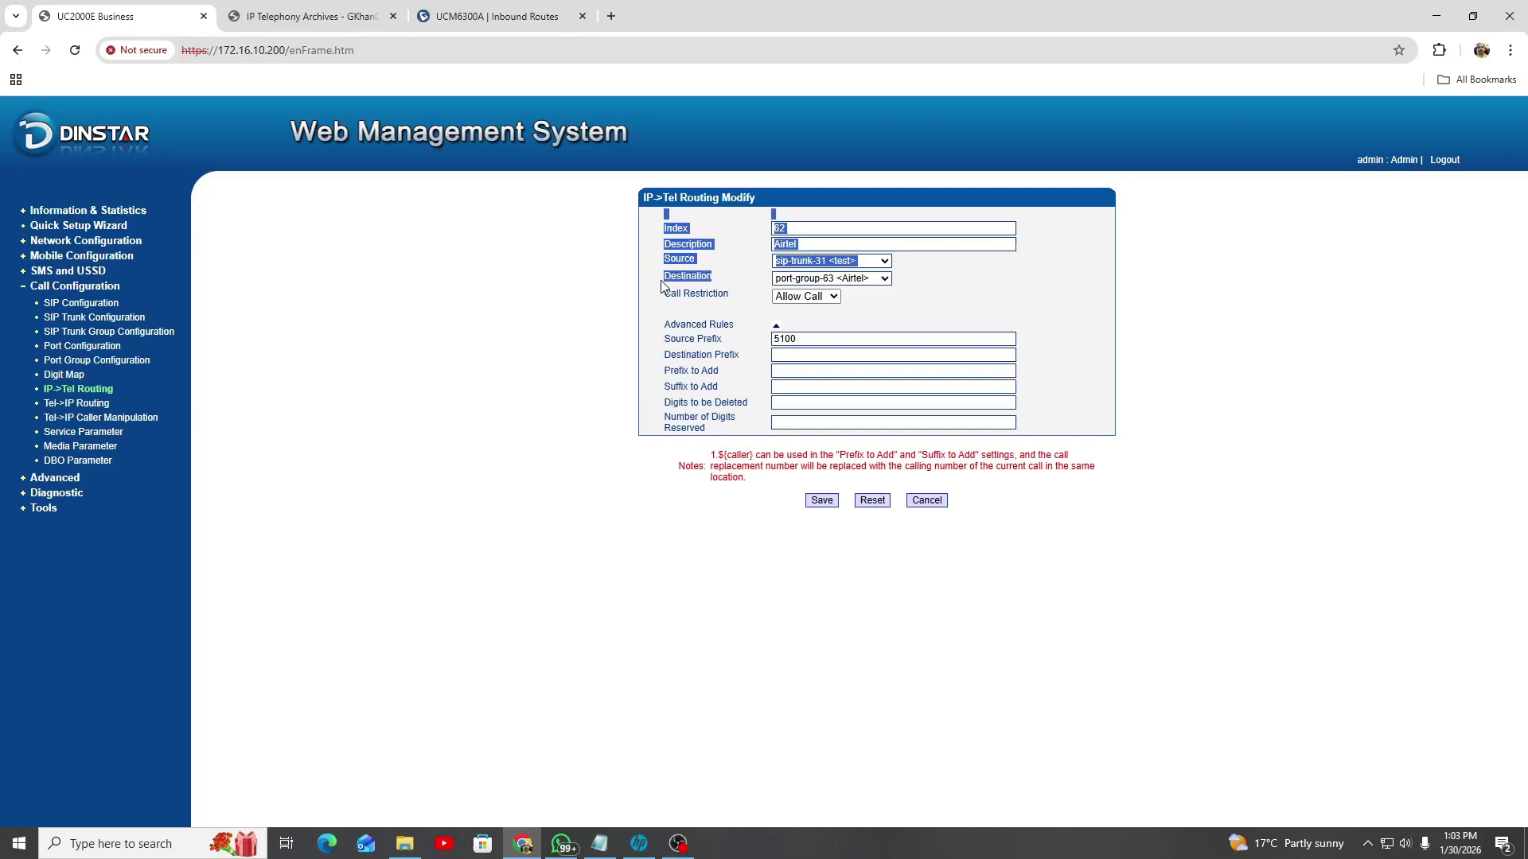
{"action": "left_click", "coordinate": [708, 286]}
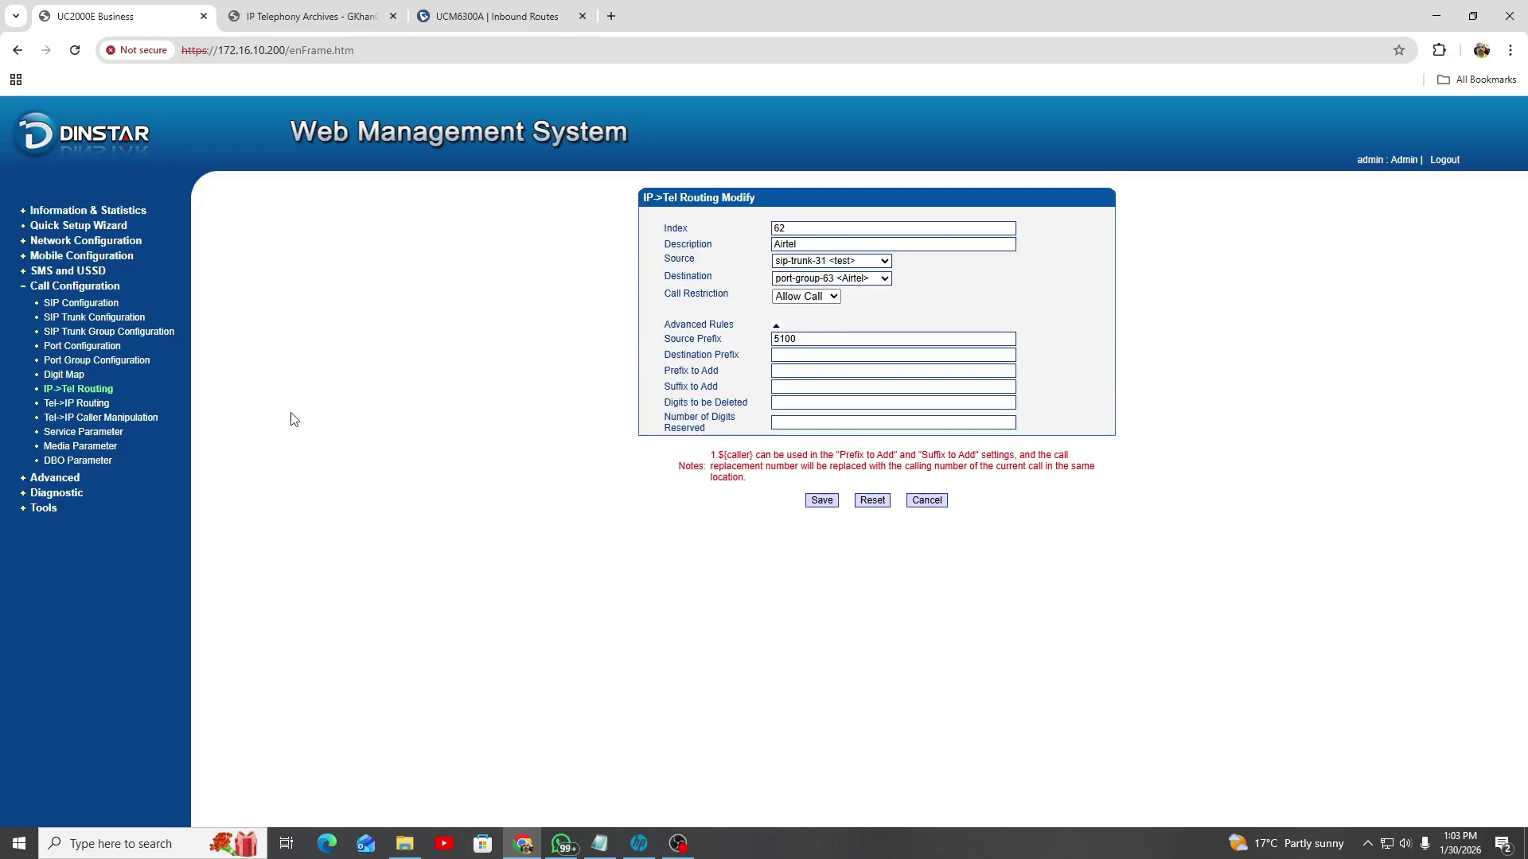
Inspect the default Tel->IP routing rule at index 63, and return to the rule list without saving
{"action": "left_click", "coordinate": [88, 408]}
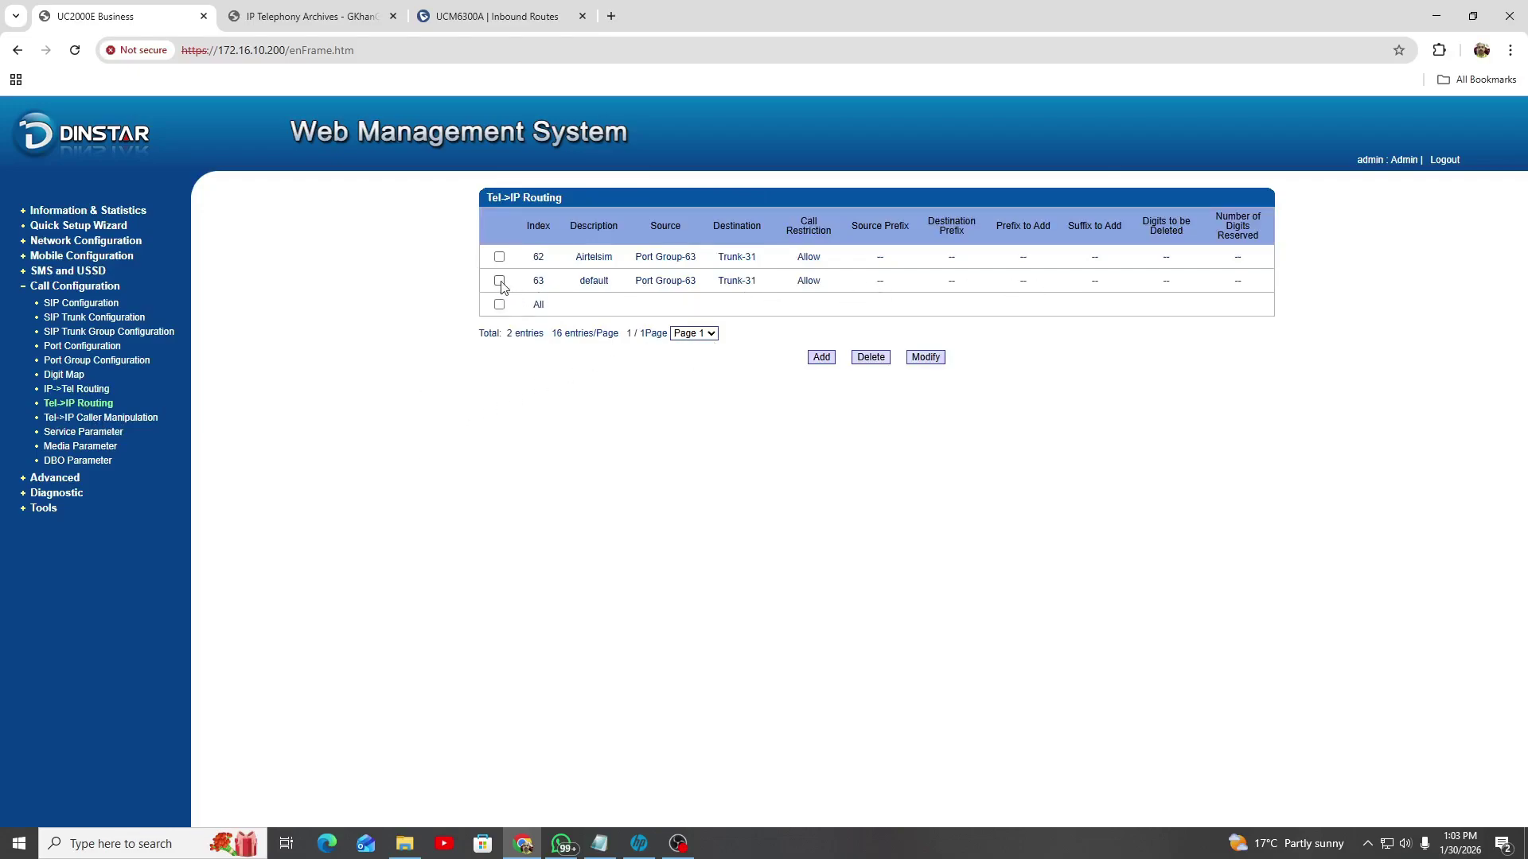
{"action": "left_click", "coordinate": [926, 358]}
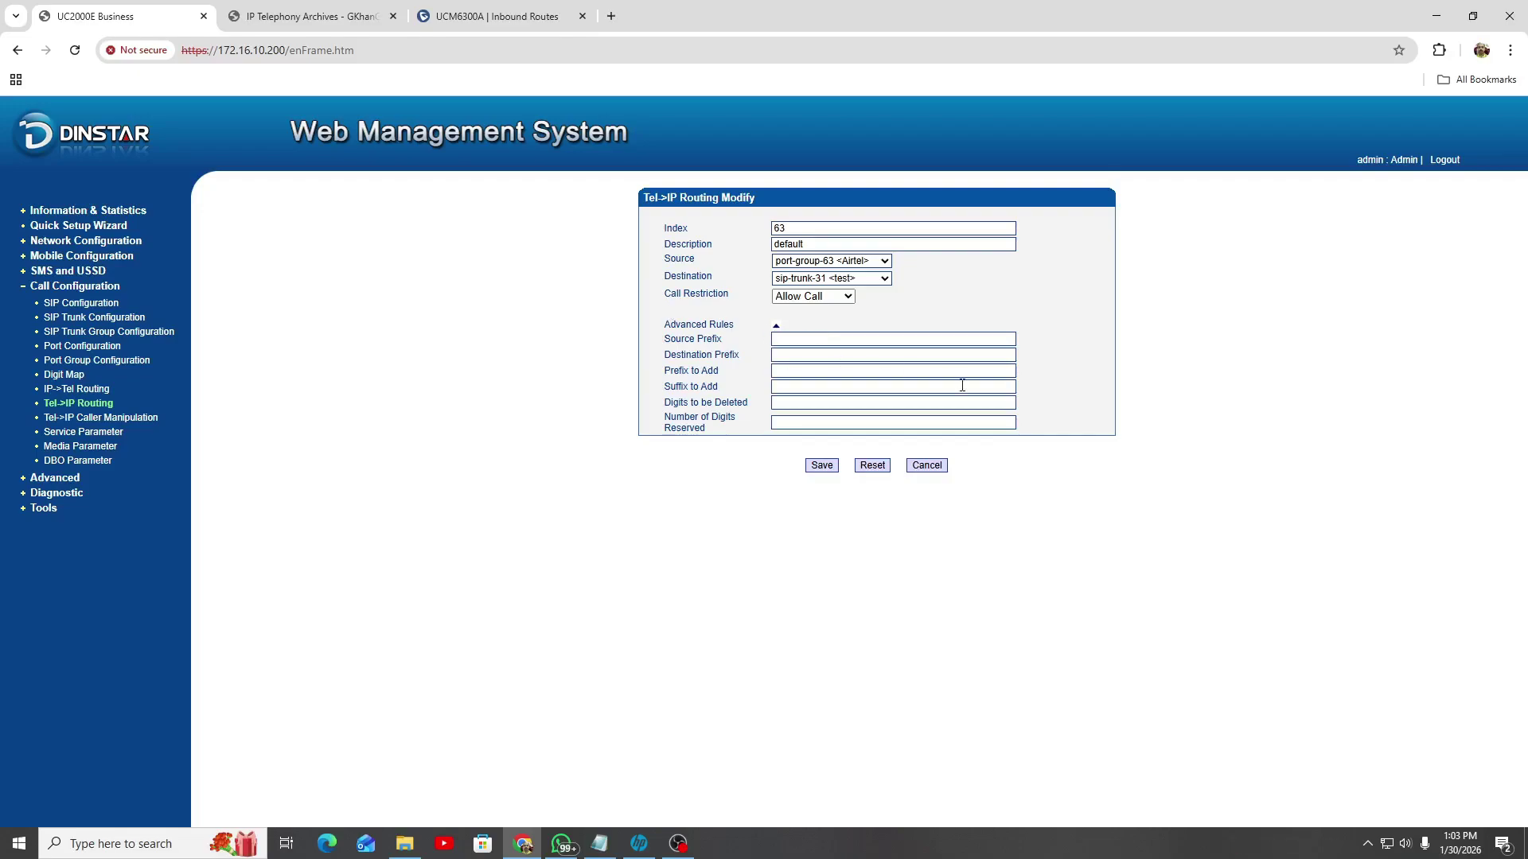
{"action": "left_click", "coordinate": [932, 466]}
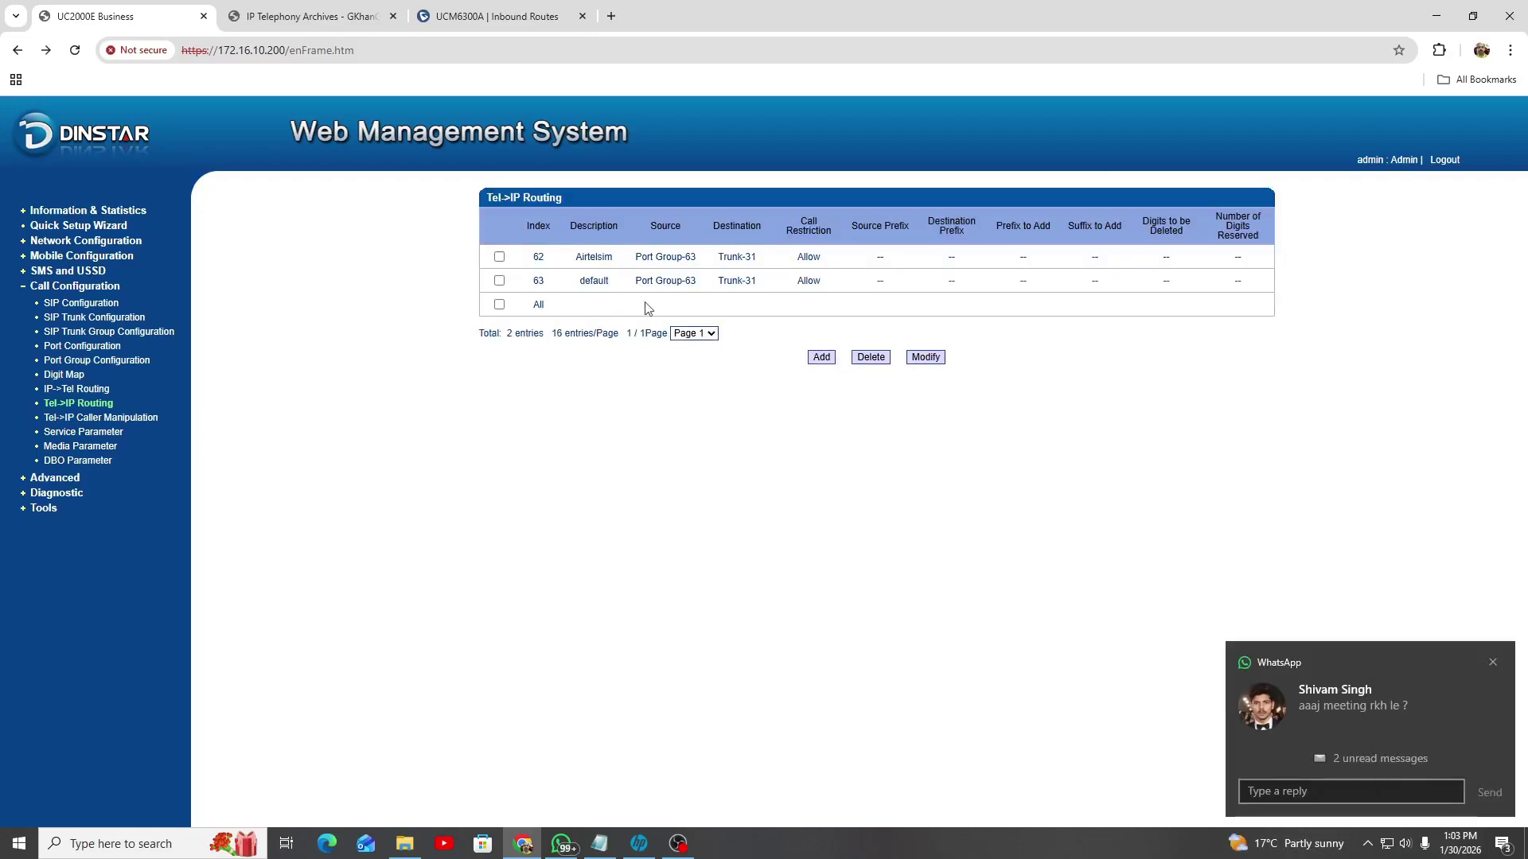
Inspect the source, destination and prefix fields of the Airtelsim Tel->IP routing rule at index 62, and return to the list without saving
{"action": "left_click", "coordinate": [1492, 662]}
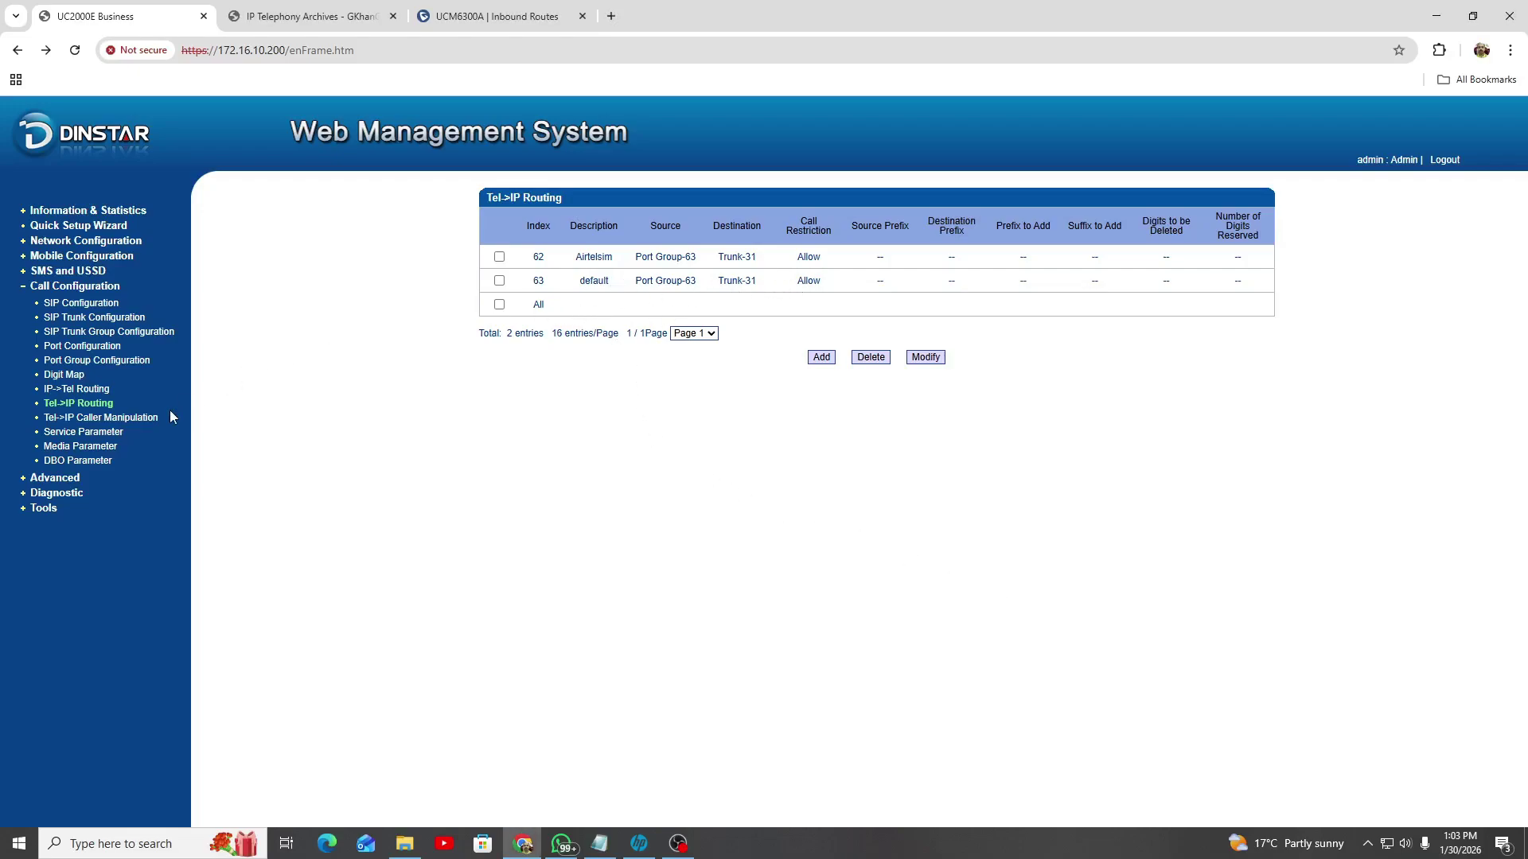
{"action": "left_click", "coordinate": [499, 258]}
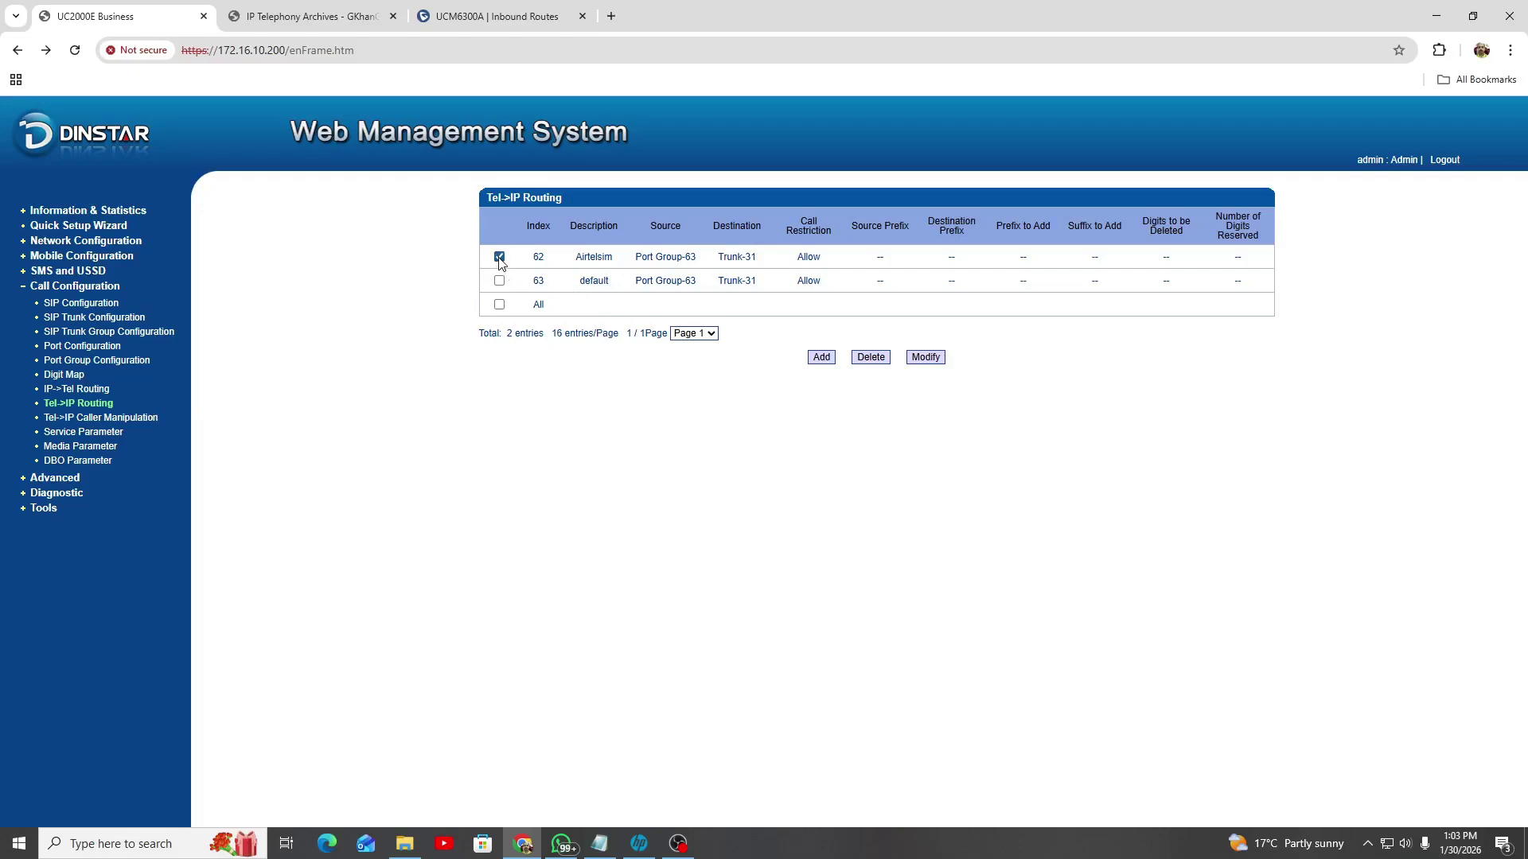
{"action": "left_click", "coordinate": [926, 357]}
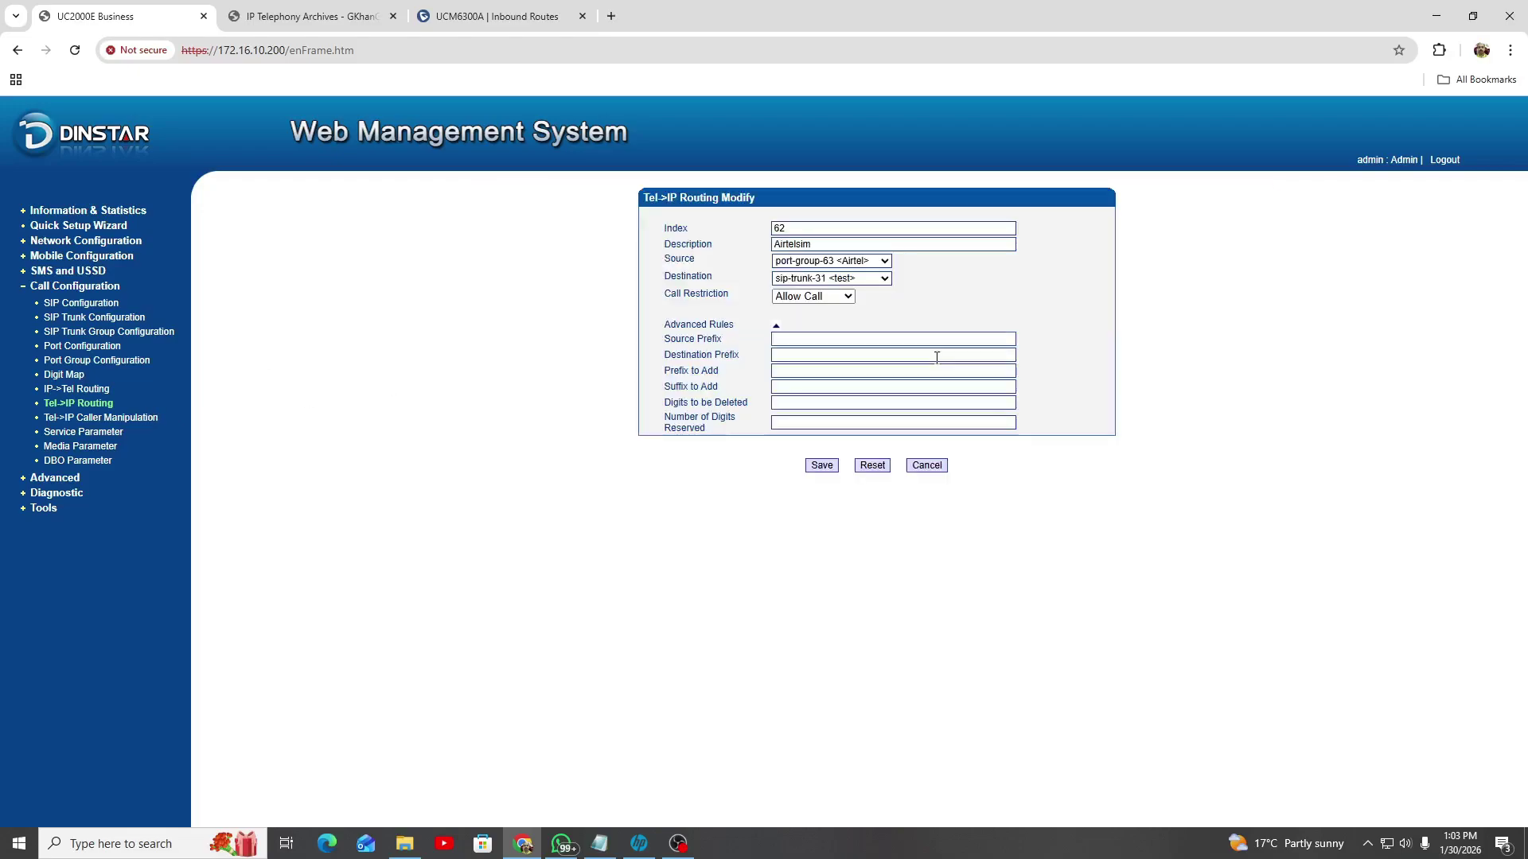
{"action": "left_click", "coordinate": [788, 356]}
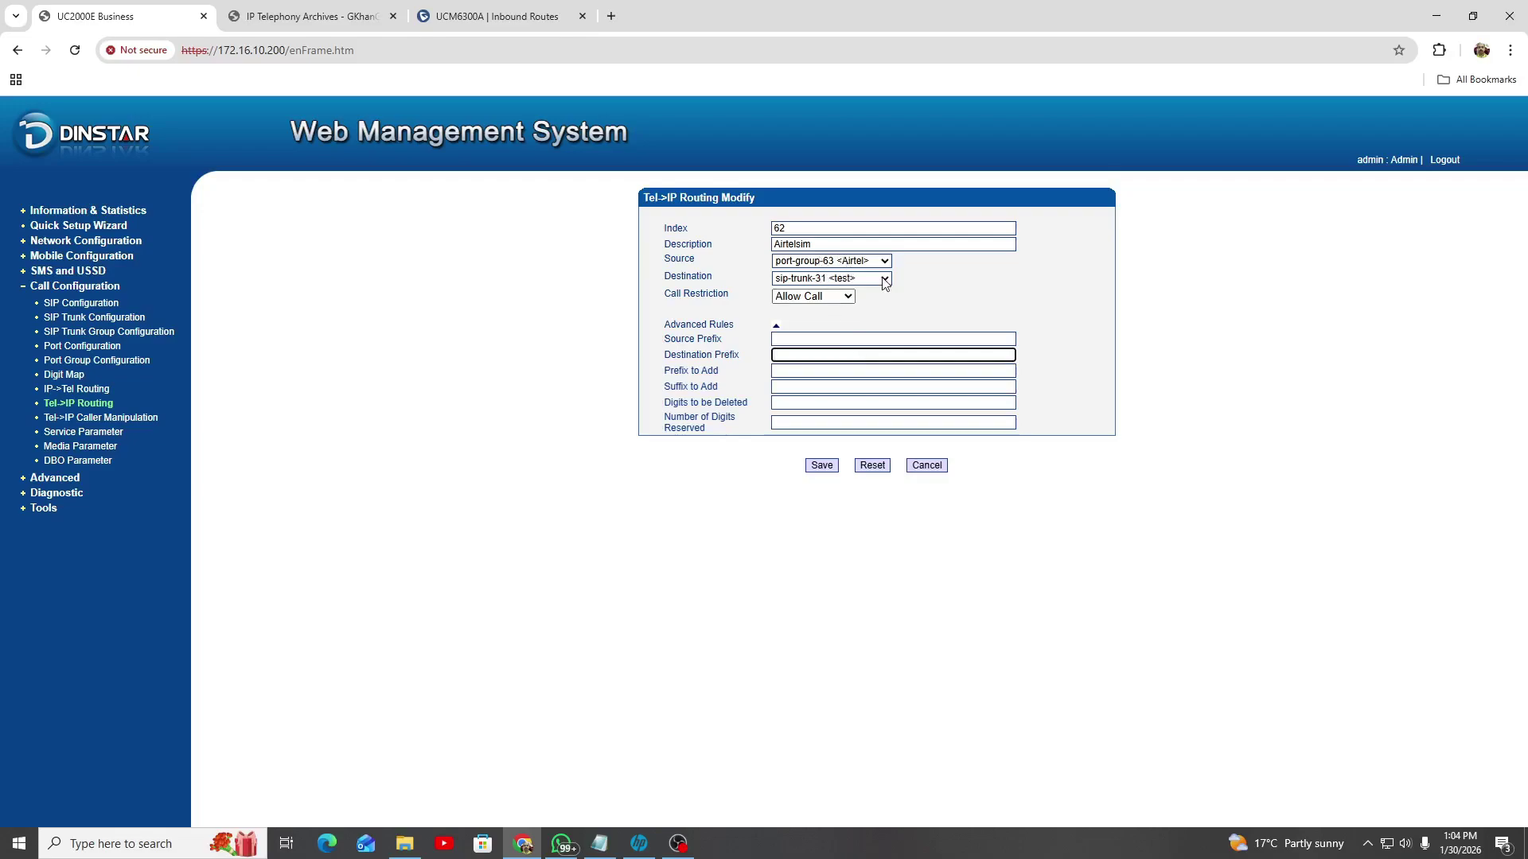
{"action": "left_click", "coordinate": [927, 466]}
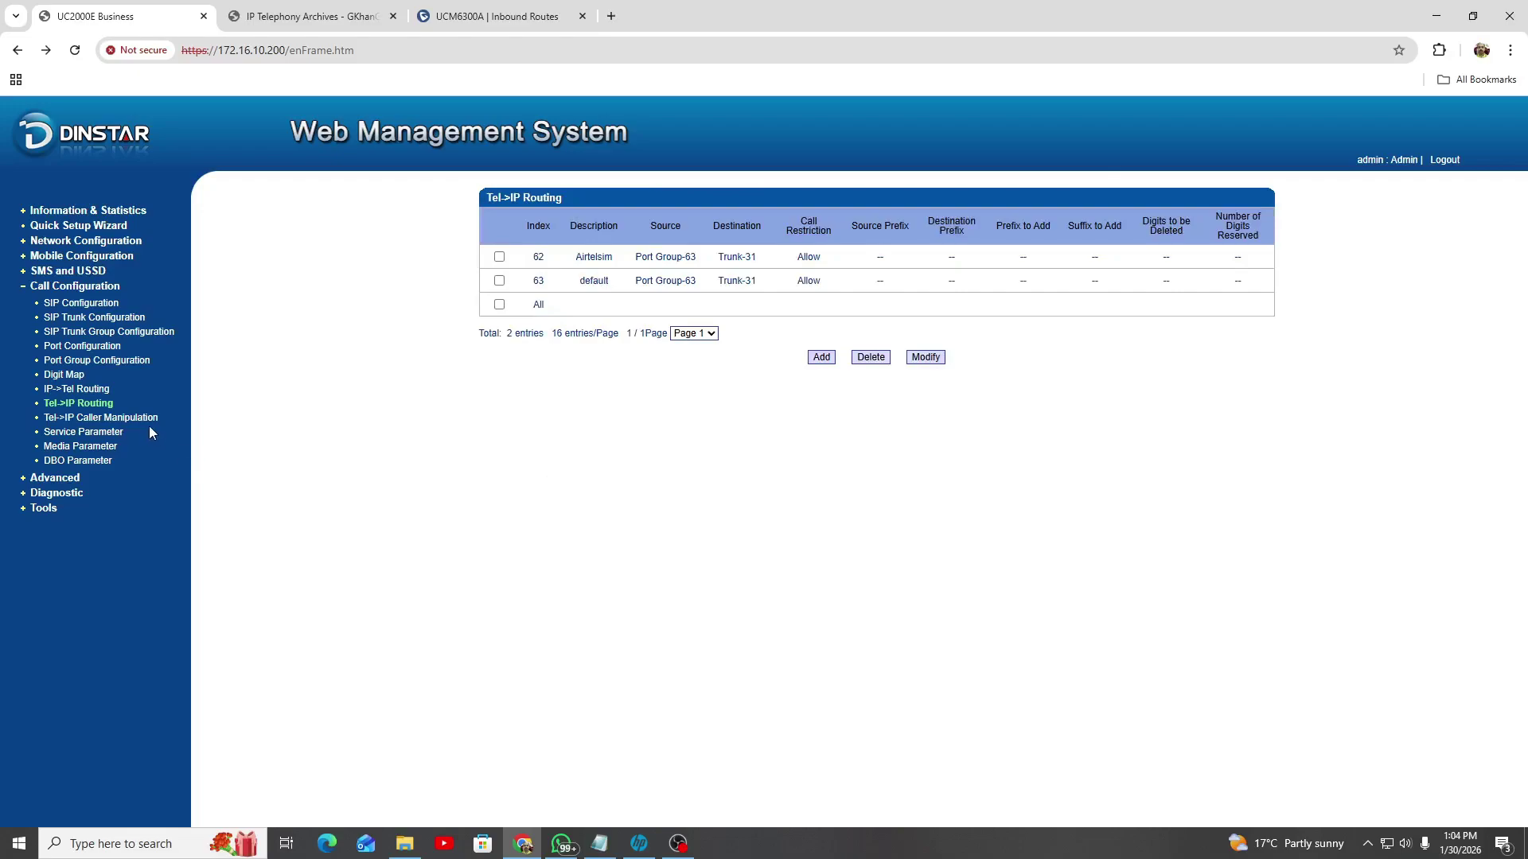
Review the gateway's Tel->IP caller manipulation, service parameters and media parameters, including the DTMF method
{"action": "left_click", "coordinate": [144, 418]}
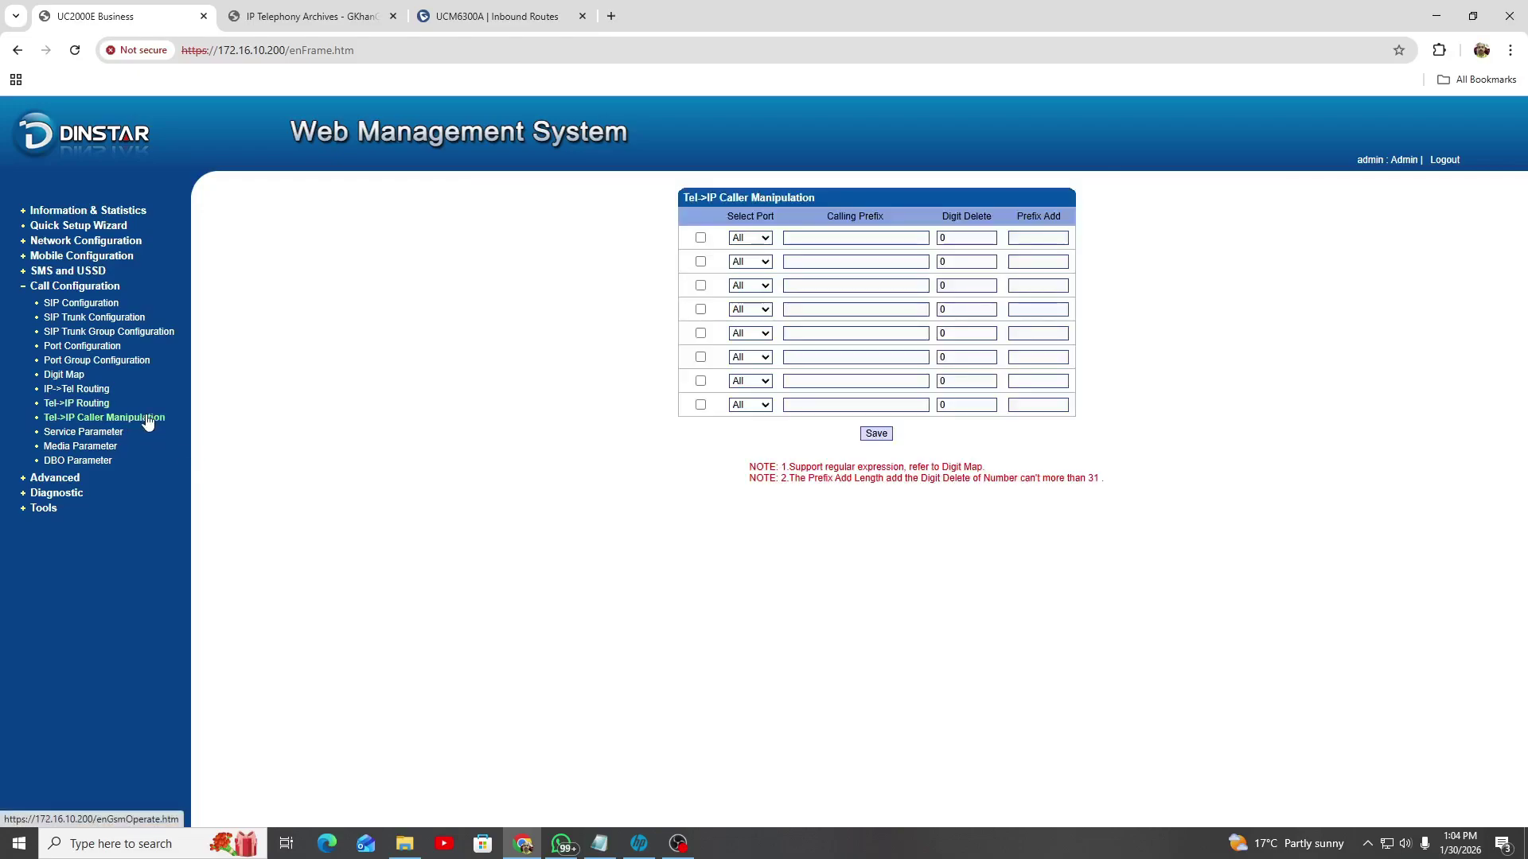
{"action": "left_click", "coordinate": [95, 433]}
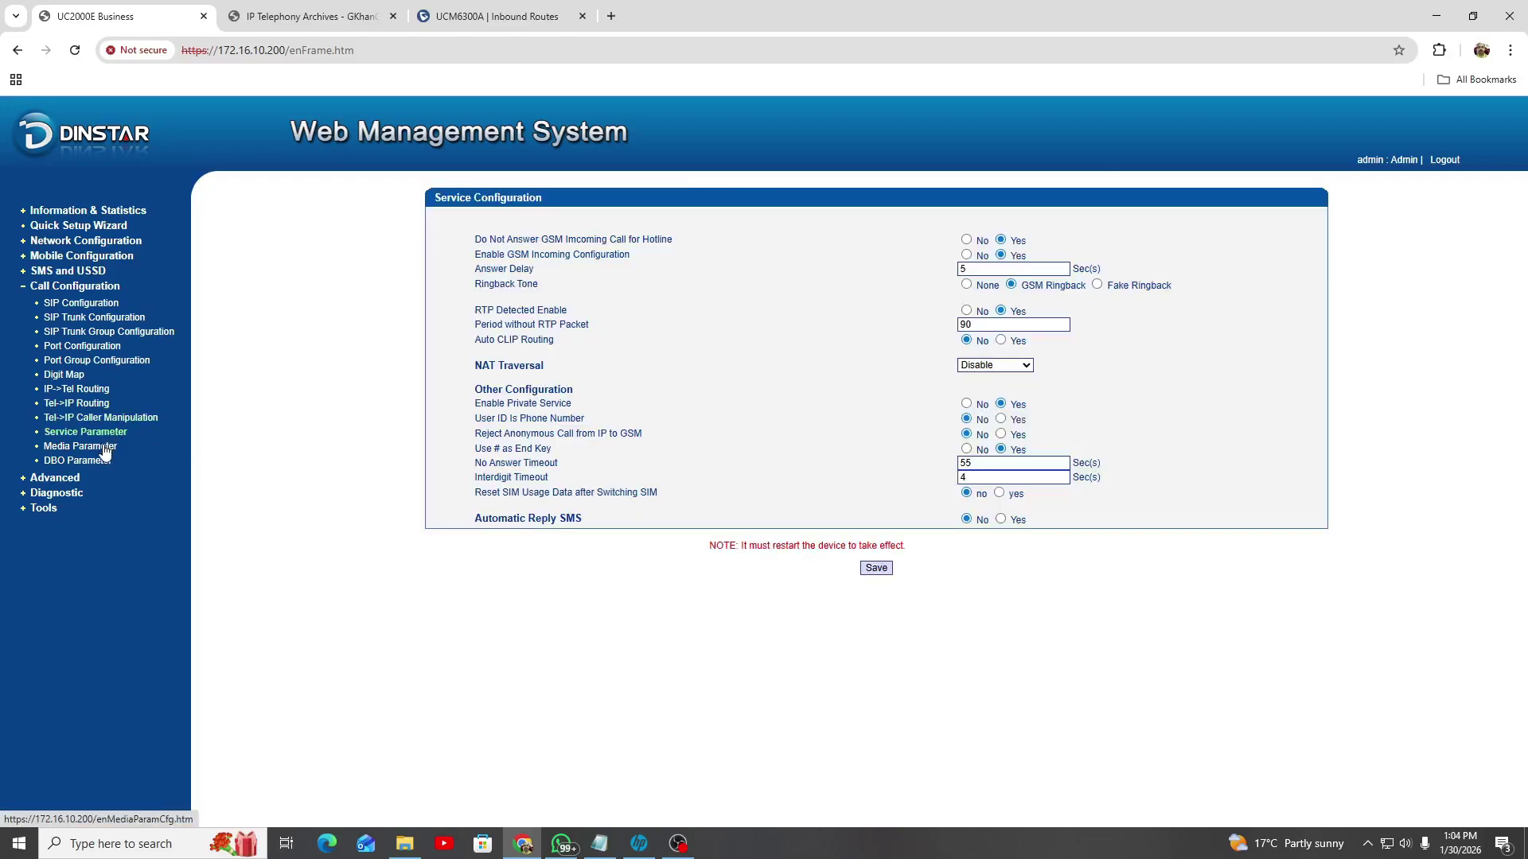
{"action": "left_click", "coordinate": [103, 447]}
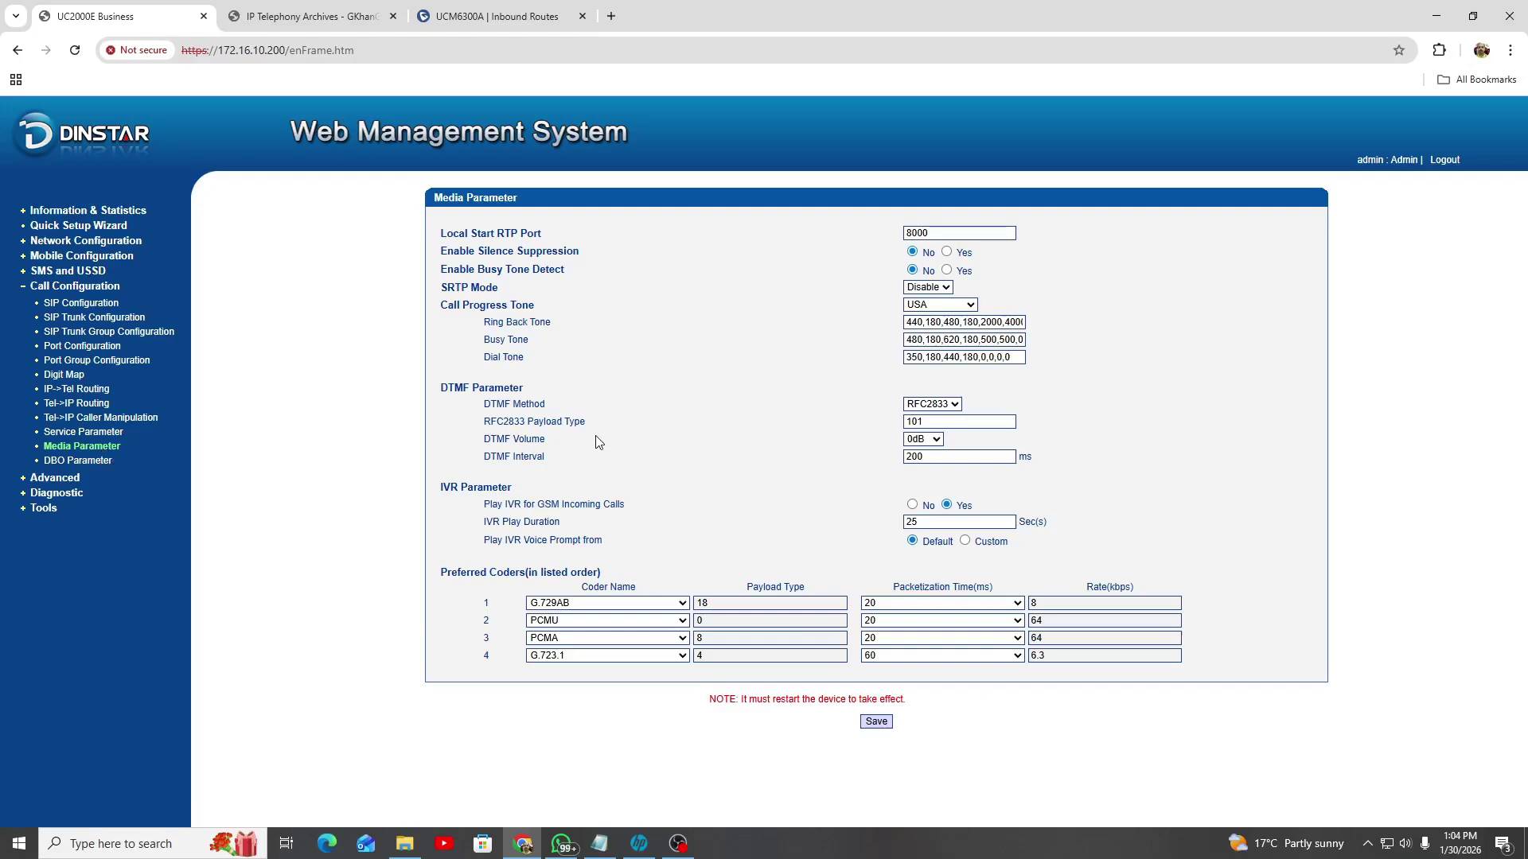
{"action": "left_click_drag", "start_coordinate": [483, 405], "coordinate": [547, 406]}
Switch to the UCM6300A and open the DinstarGSM VoIP trunk's settings
{"action": "left_click", "coordinate": [477, 16]}
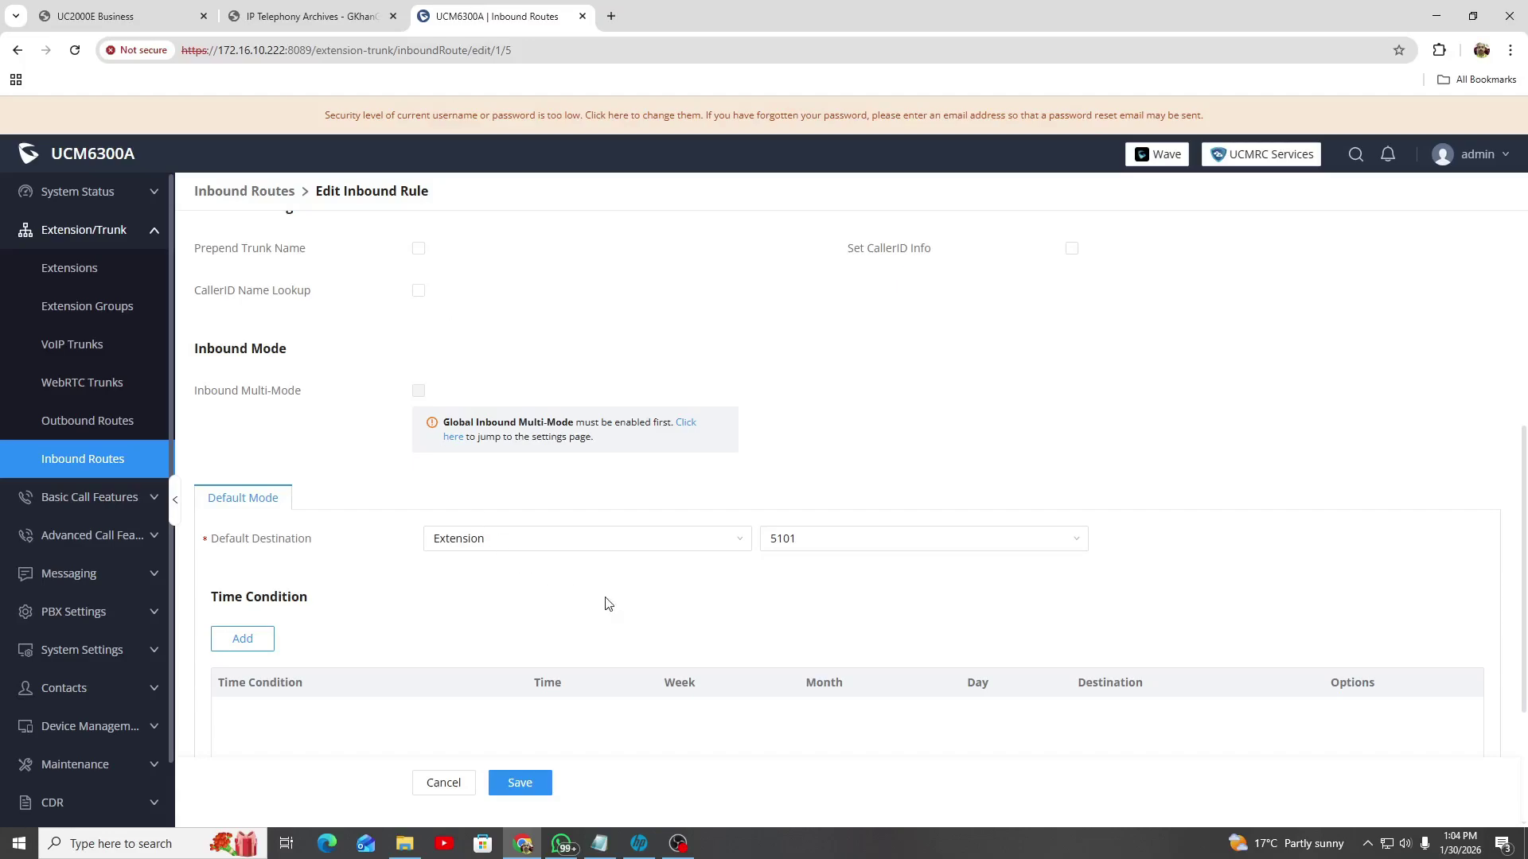
{"action": "scroll", "coordinate": [477, 596], "scroll_direction": "up", "scroll_amount": 5}
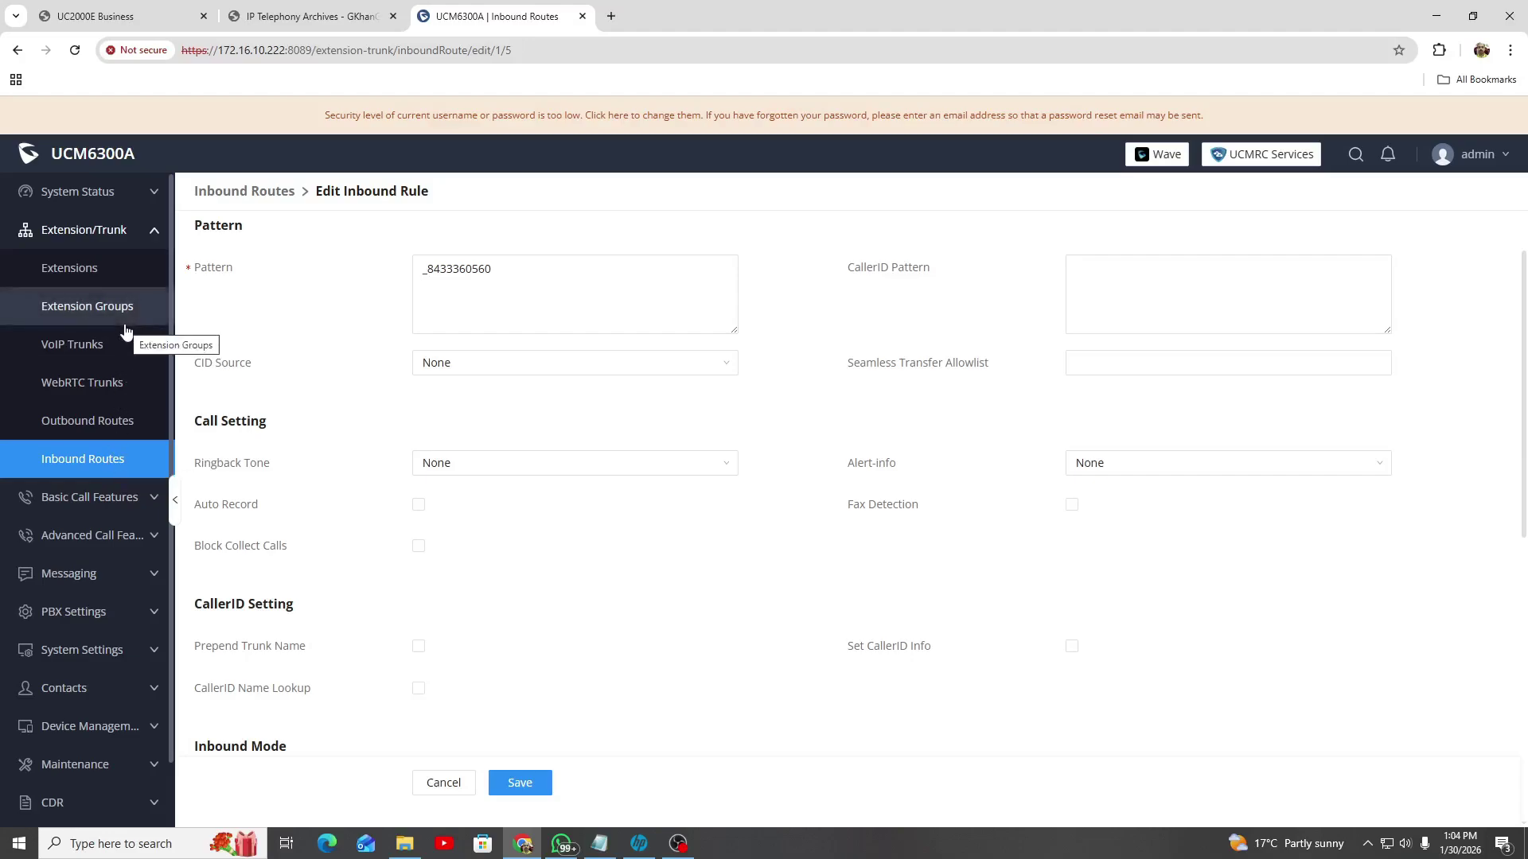
{"action": "left_click", "coordinate": [106, 346]}
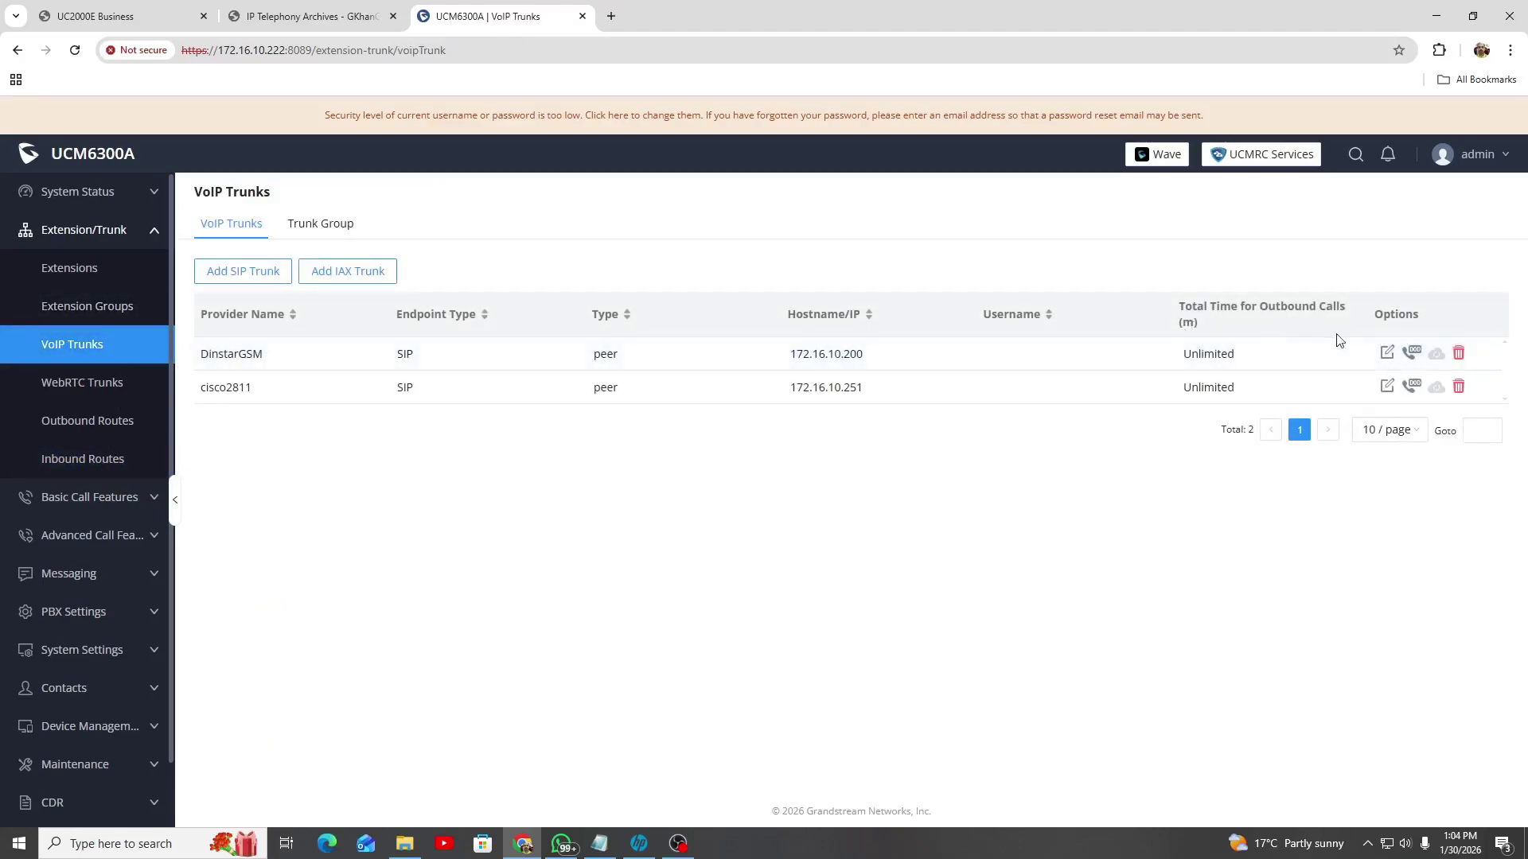
{"action": "left_click", "coordinate": [1386, 356]}
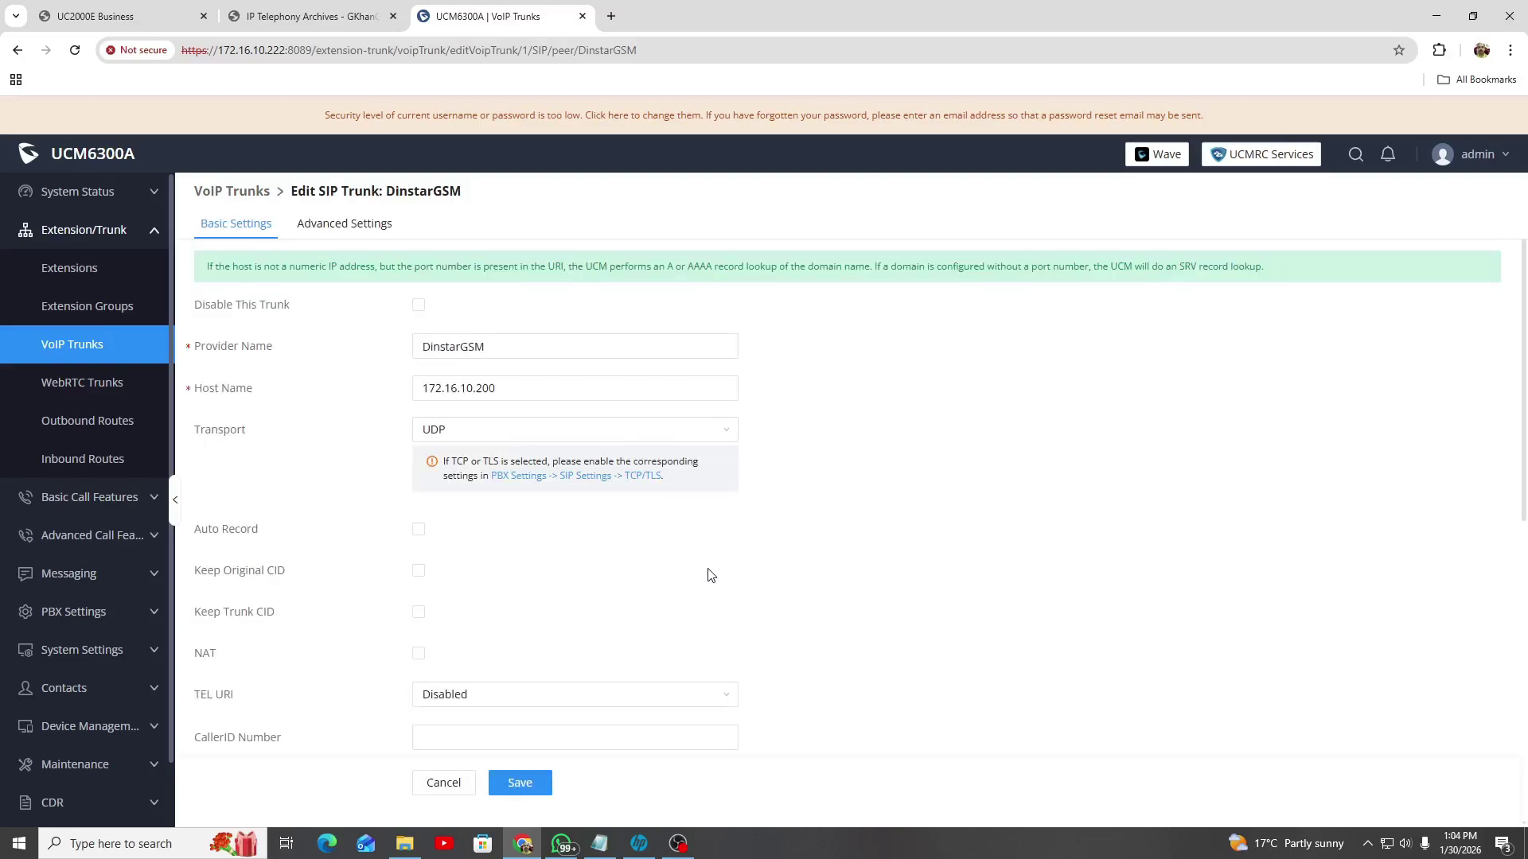
Examine the host name and the other basic settings of the DinstarGSM trunk without changing them
{"action": "scroll", "coordinate": [710, 574], "scroll_direction": "down", "scroll_amount": 2}
{"action": "scroll", "coordinate": [710, 574], "scroll_direction": "down", "scroll_amount": 1}
{"action": "scroll", "coordinate": [710, 574], "scroll_direction": "up", "scroll_amount": 3}
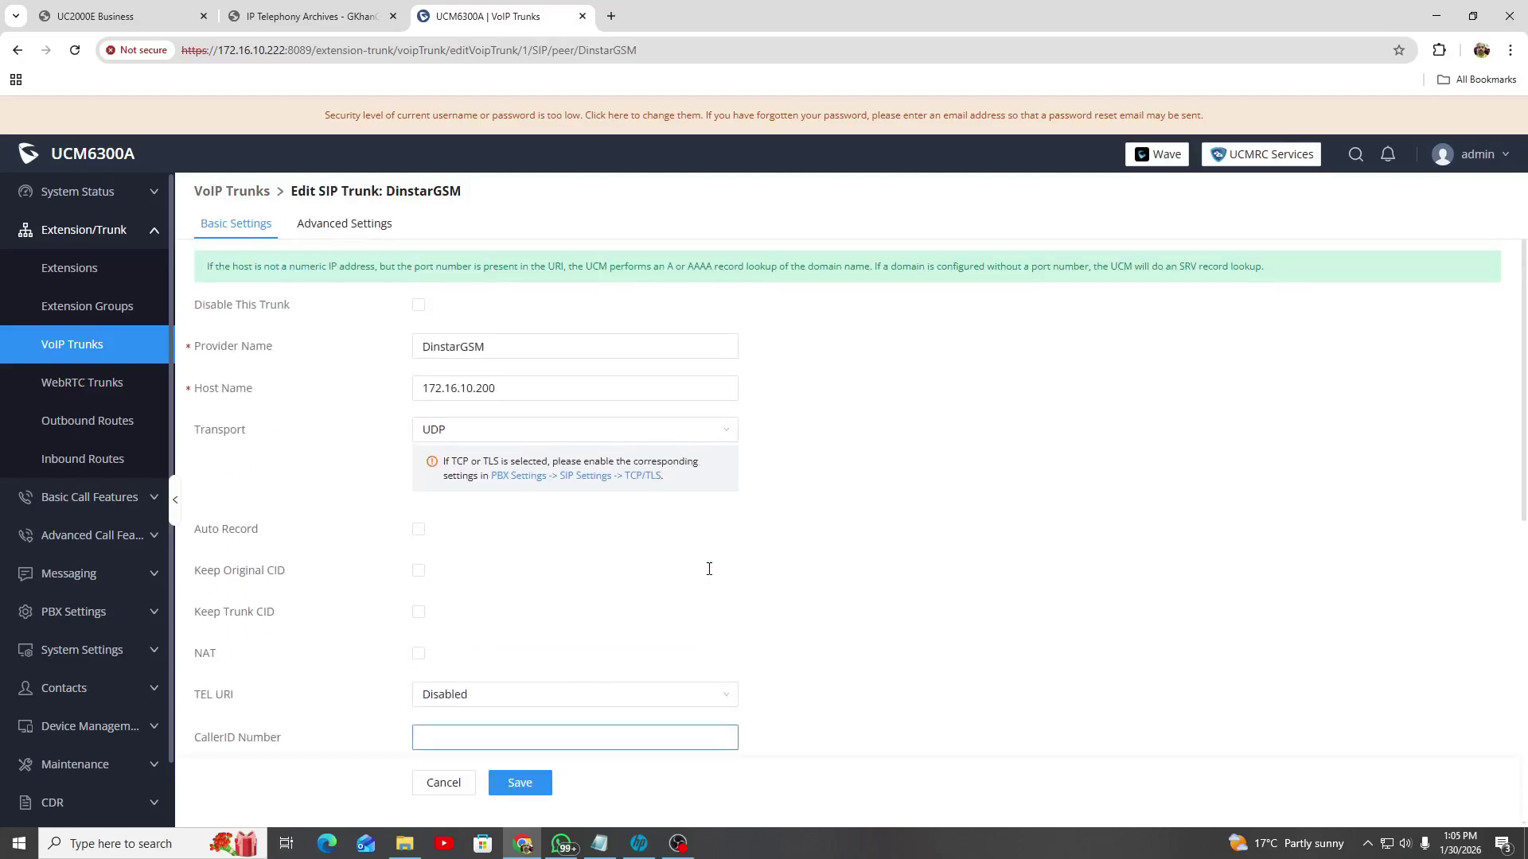
{"action": "left_click", "coordinate": [518, 389]}
{"action": "left_click_drag", "start_coordinate": [518, 389], "coordinate": [384, 402]}
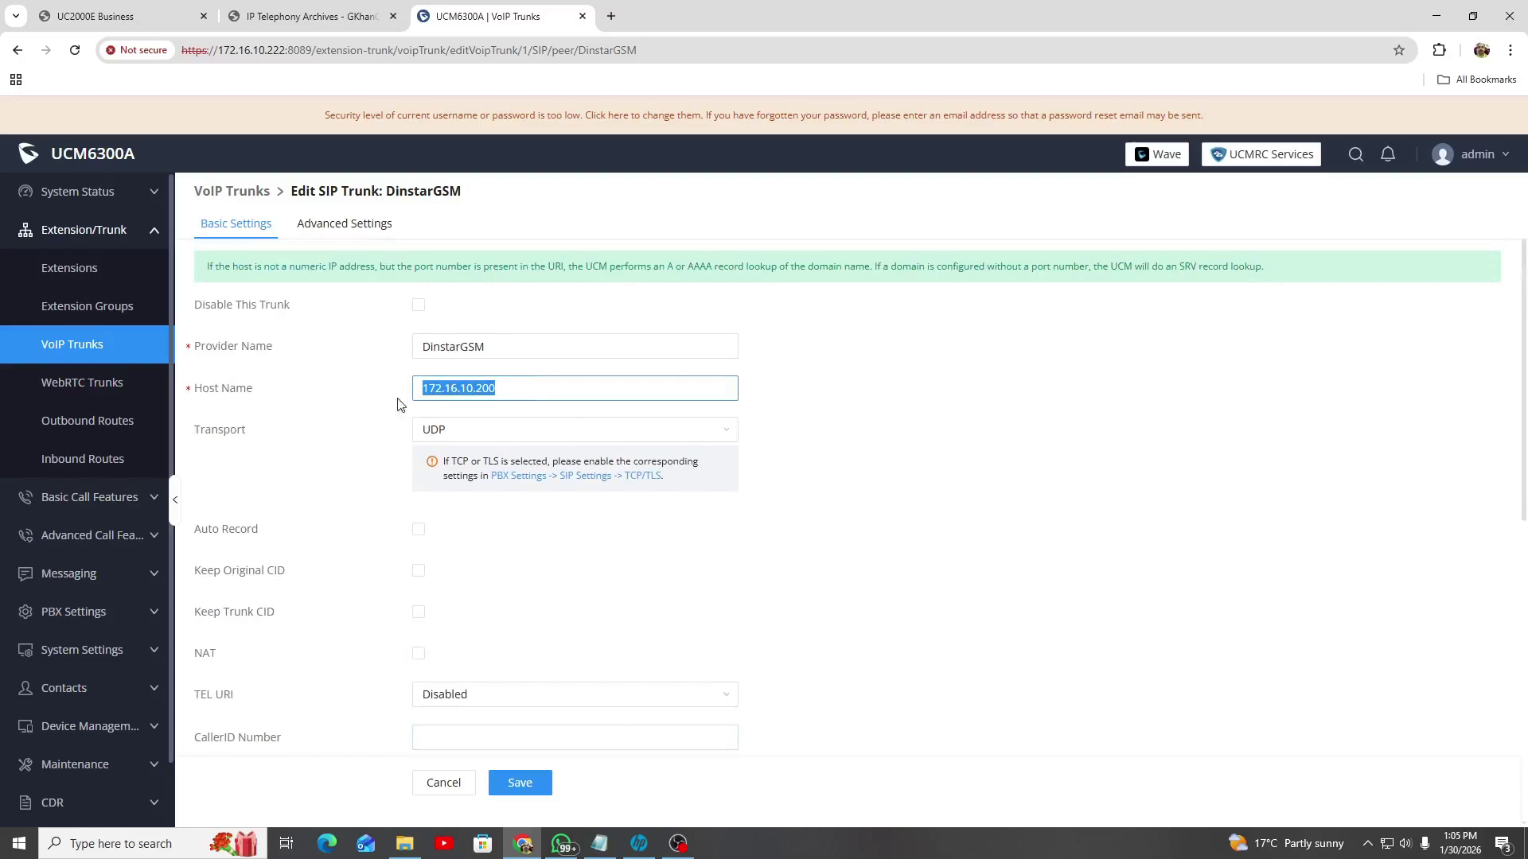
{"action": "scroll", "coordinate": [751, 635], "scroll_direction": "down", "scroll_amount": 1}
{"action": "scroll", "coordinate": [751, 634], "scroll_direction": "down", "scroll_amount": 7}
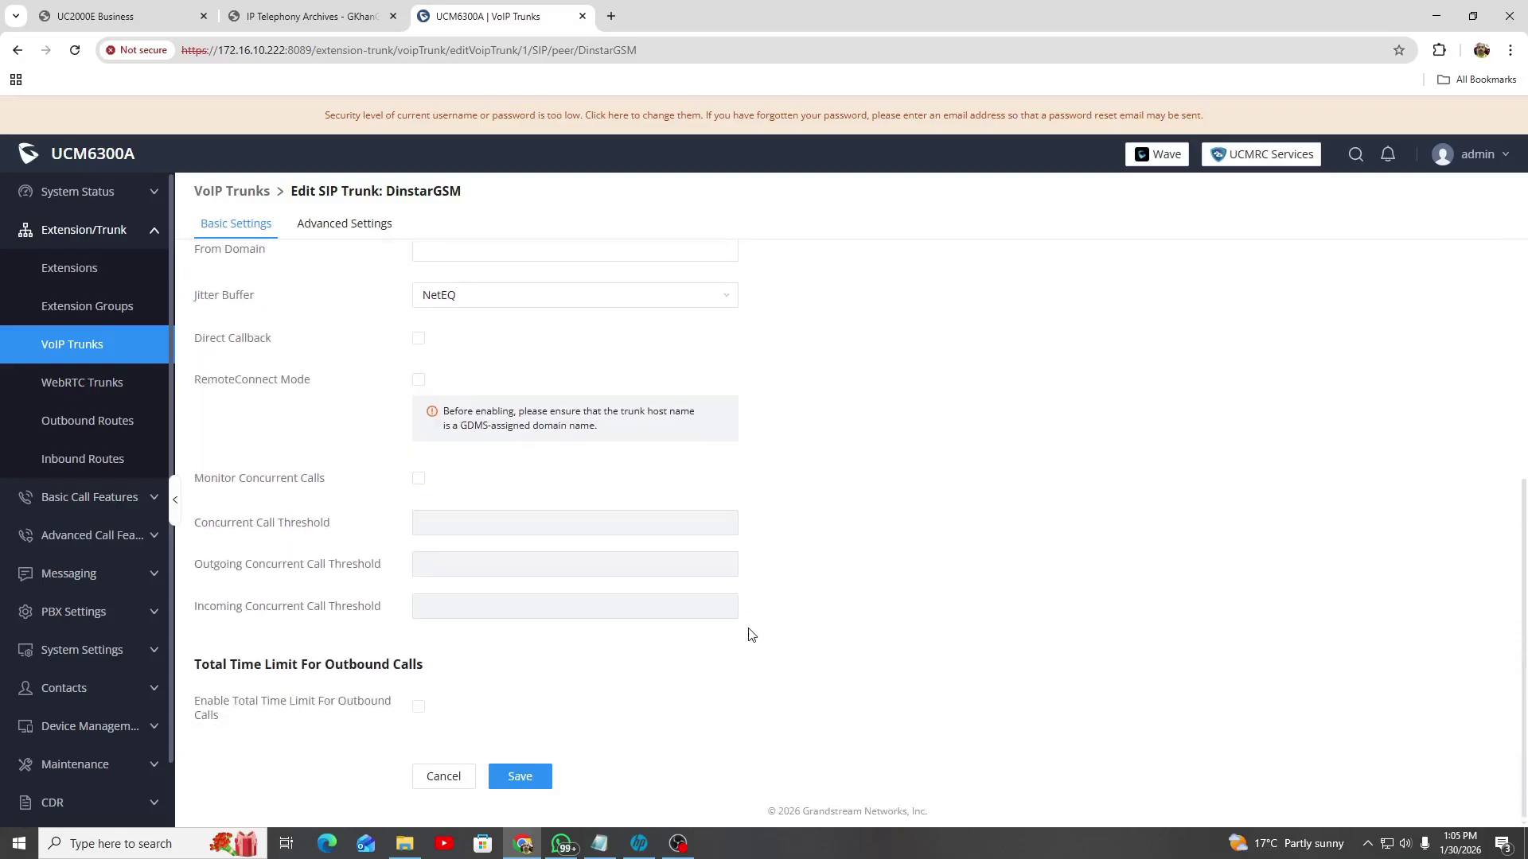
{"action": "scroll", "coordinate": [751, 635], "scroll_direction": "up", "scroll_amount": 7}
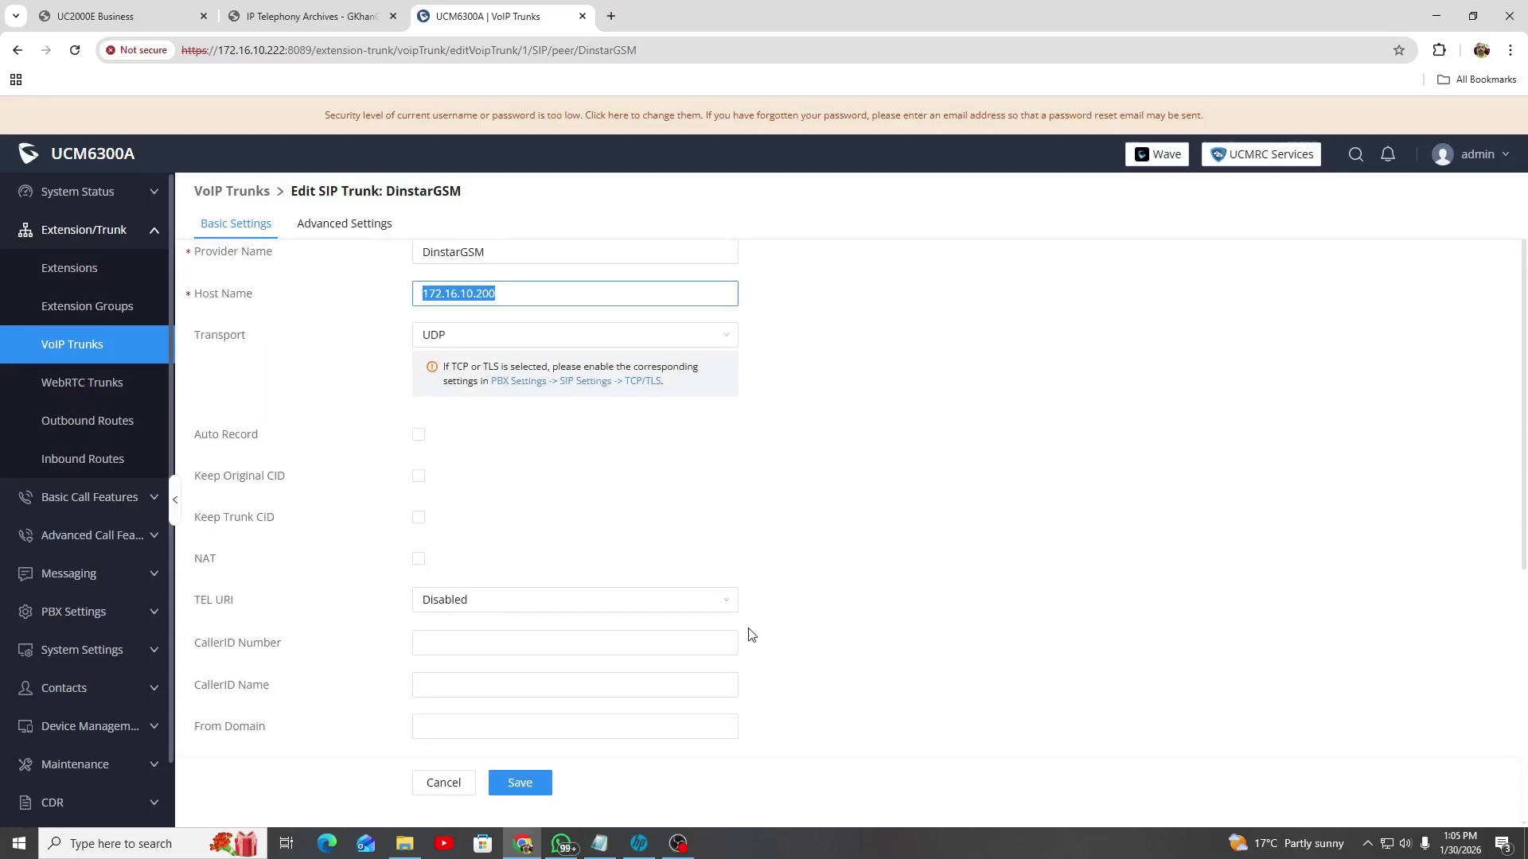
Examine the DinstarGSM trunk's advanced settings, including codec preference, SRTP, PAI header, DID mode, DTMF mode and heartbeat detection
{"action": "left_click", "coordinate": [347, 226]}
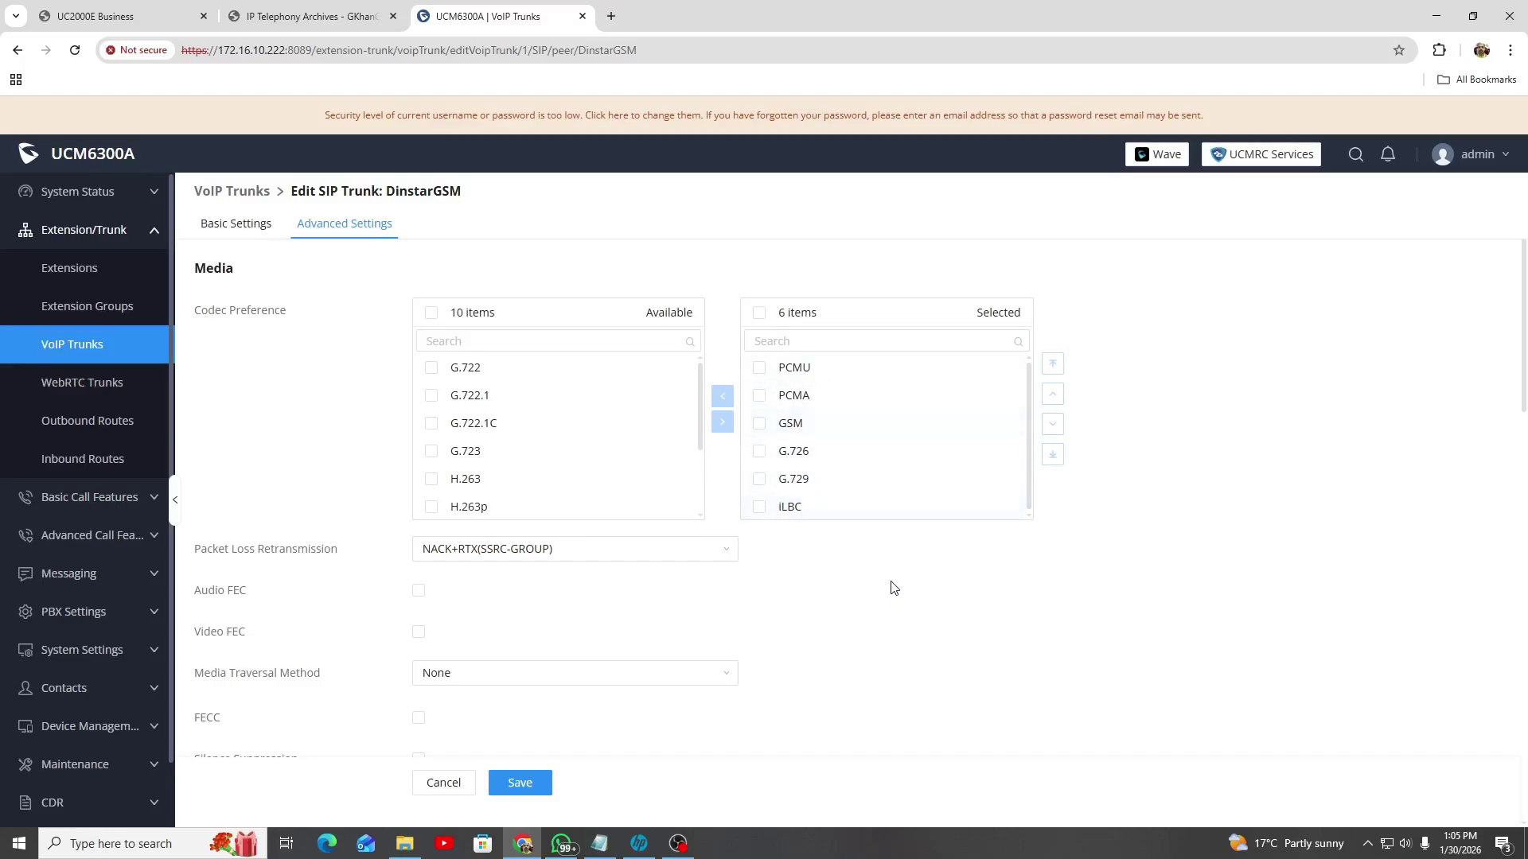
{"action": "scroll", "coordinate": [893, 587], "scroll_direction": "down", "scroll_amount": 5}
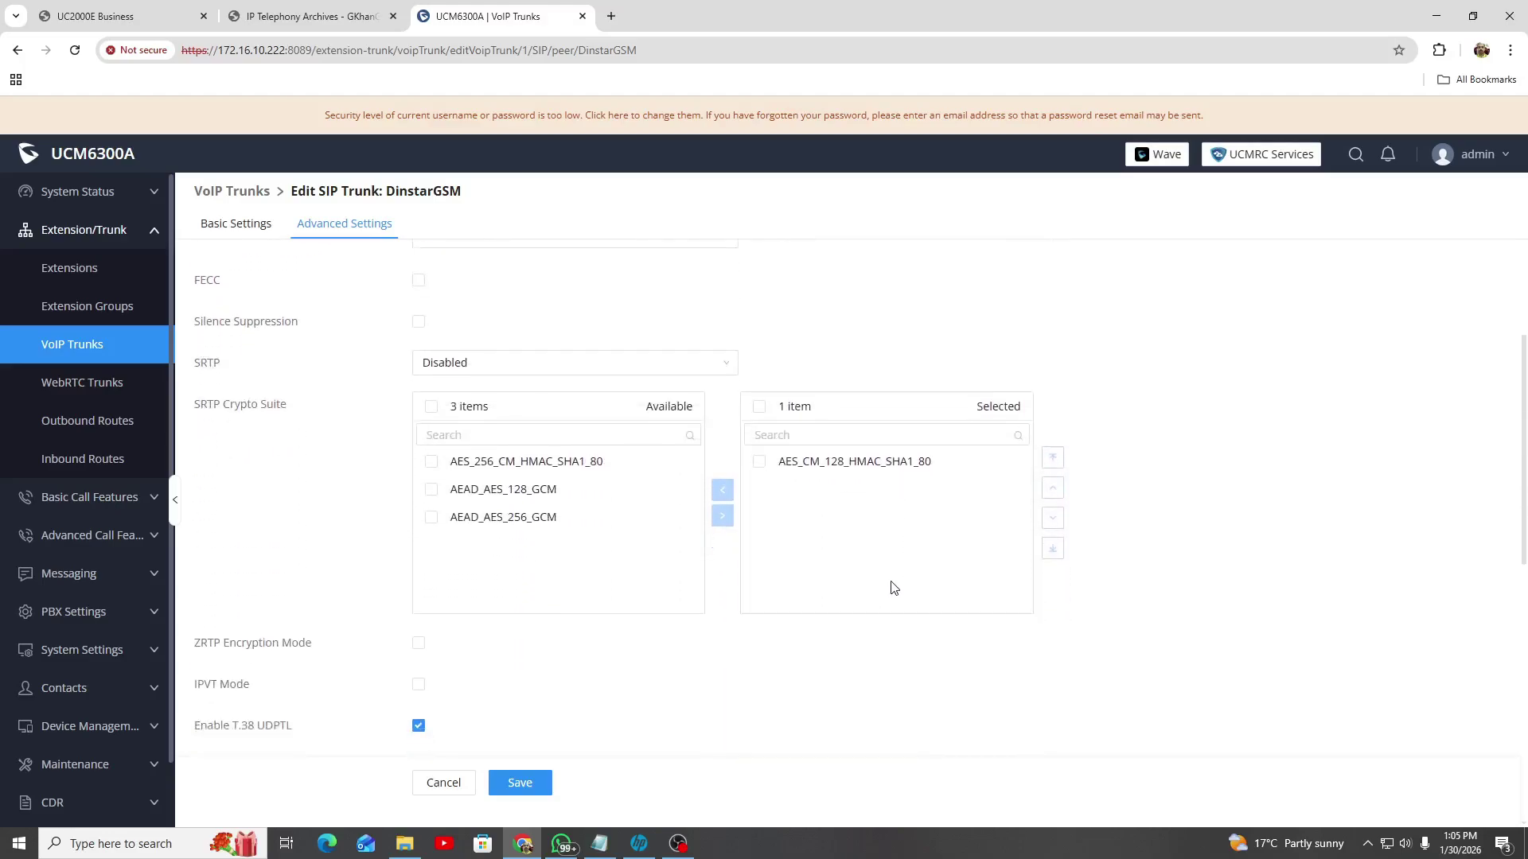
{"action": "scroll", "coordinate": [894, 588], "scroll_direction": "down", "scroll_amount": 5}
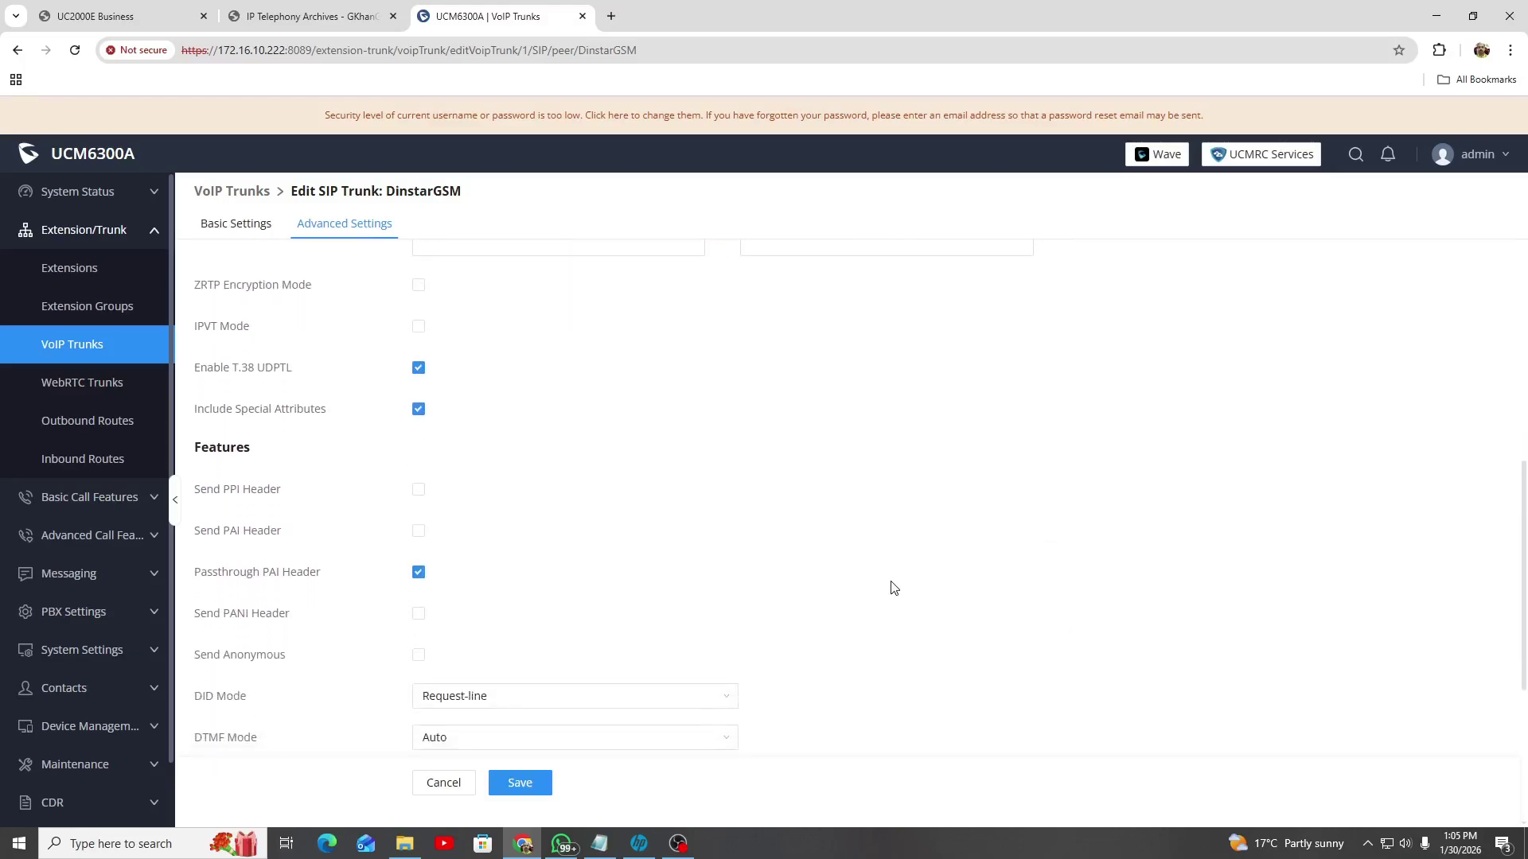
{"action": "scroll", "coordinate": [893, 588], "scroll_direction": "down", "scroll_amount": 2}
{"action": "mouse_move", "coordinate": [256, 420]}
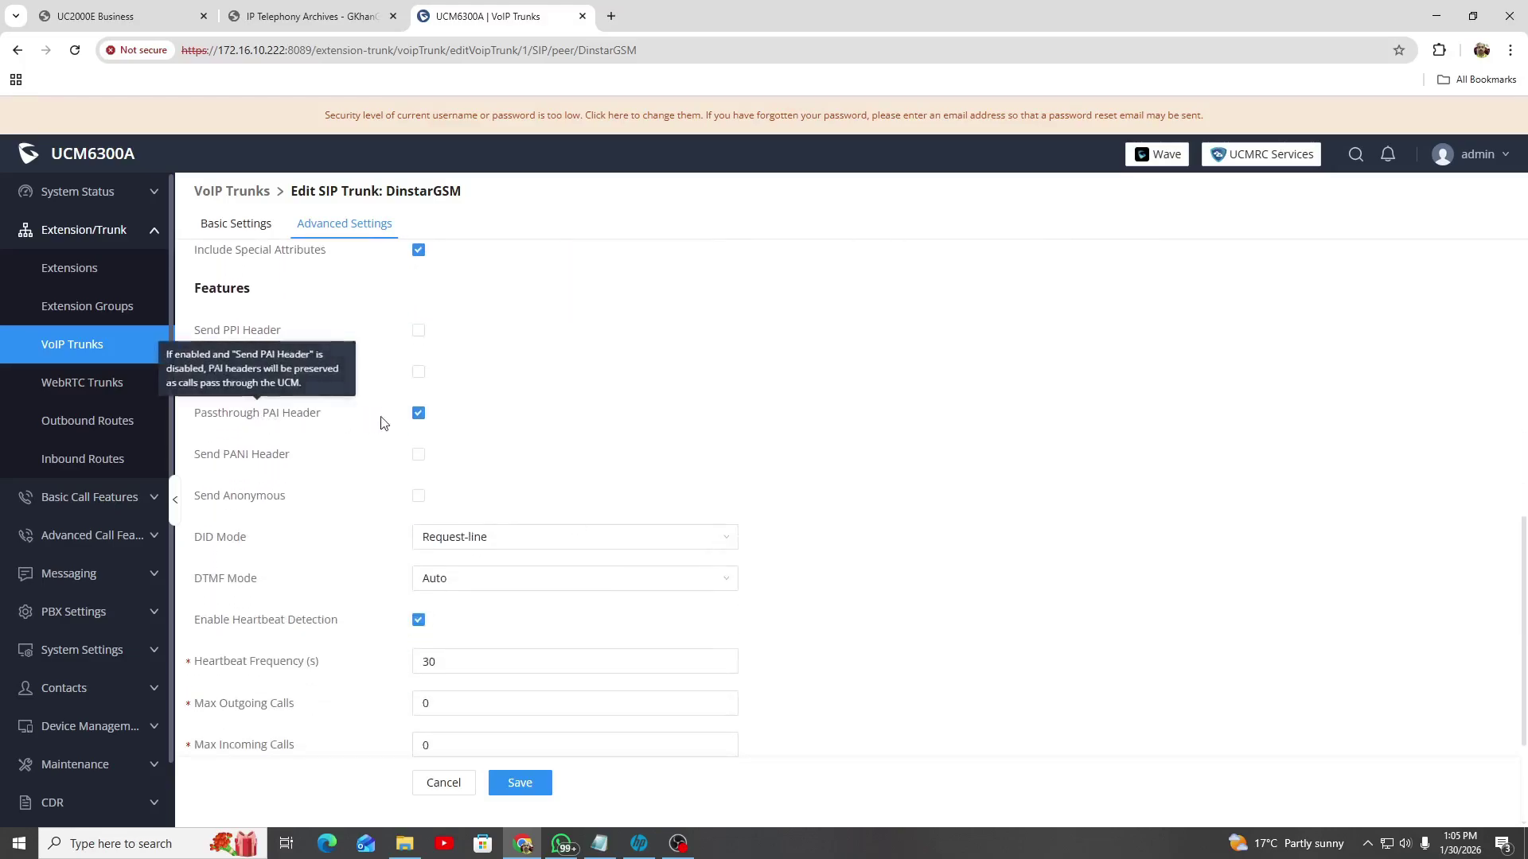
{"action": "scroll", "coordinate": [548, 589], "scroll_direction": "down", "scroll_amount": 1}
{"action": "mouse_move", "coordinate": [197, 546]}
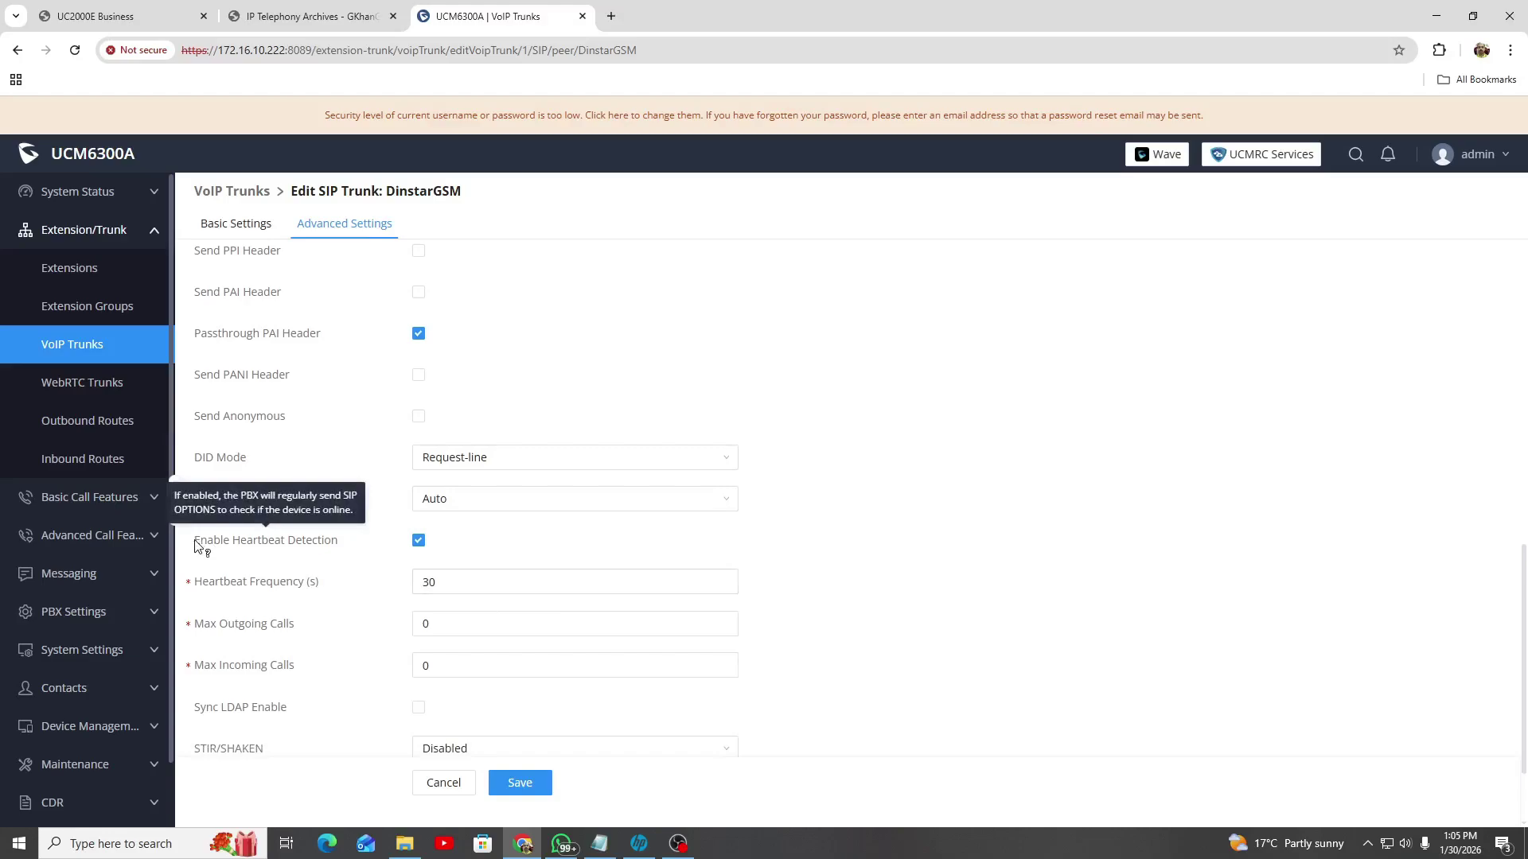
{"action": "left_click_drag", "start_coordinate": [196, 546], "coordinate": [345, 555]}
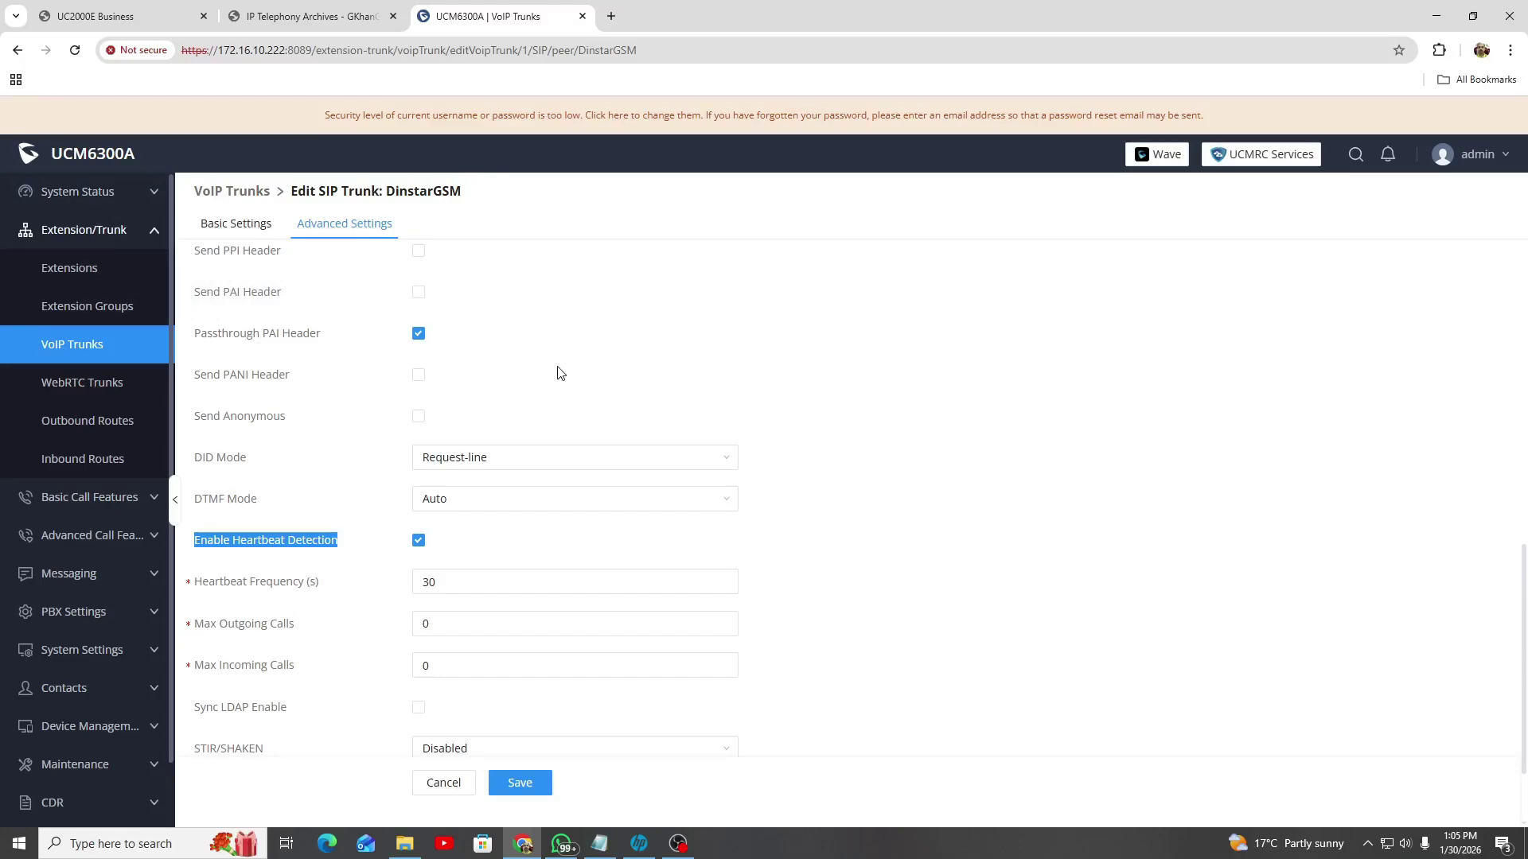
Open the UCM6300A system dashboard and check the status of the DinstarGSM and cisco2811 trunks
{"action": "left_click", "coordinate": [99, 199]}
{"action": "left_click", "coordinate": [81, 232]}
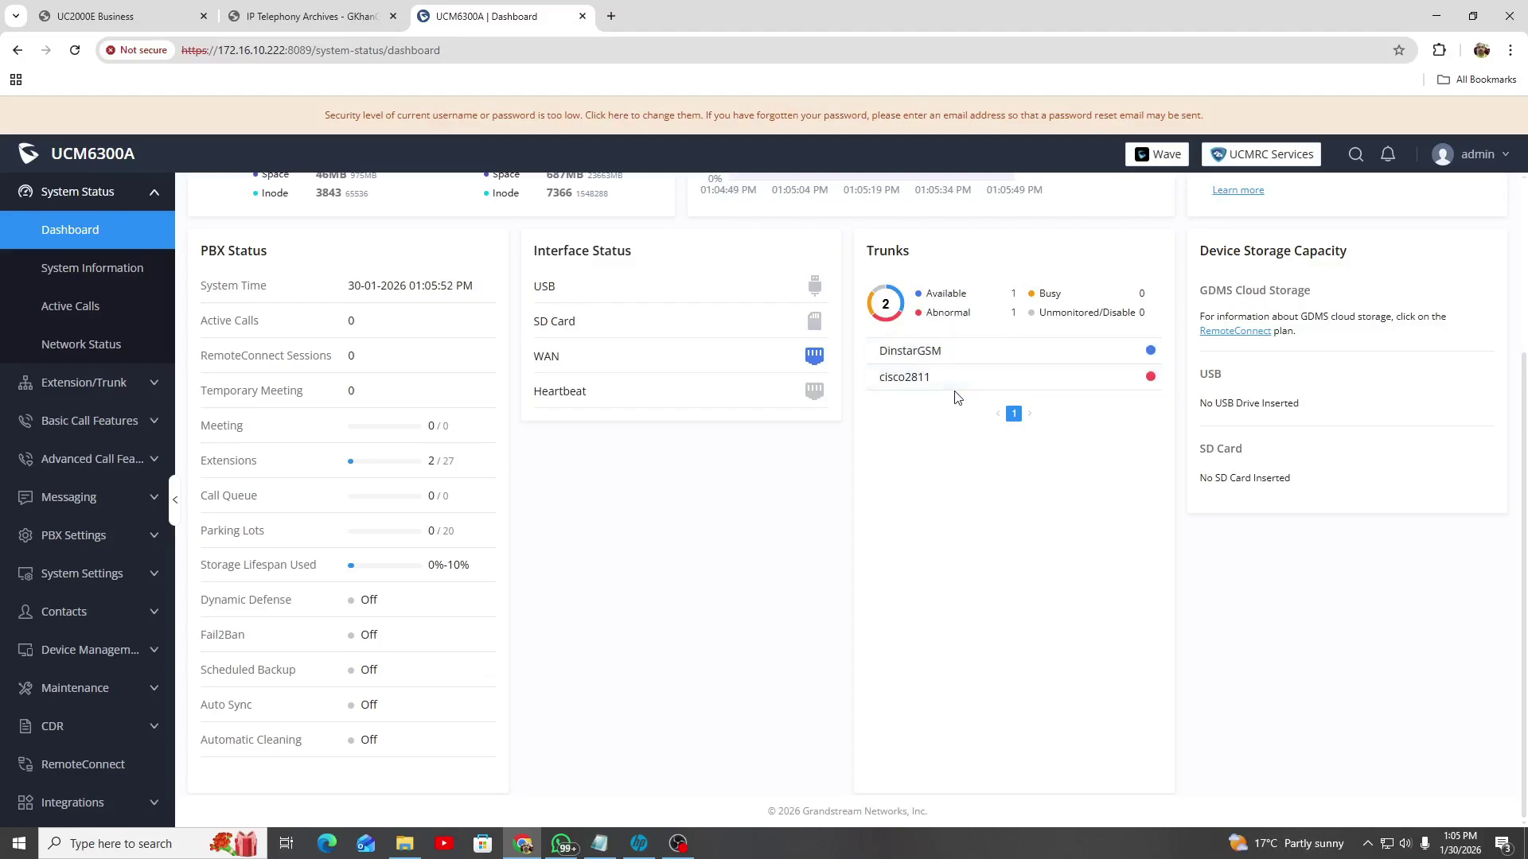
{"action": "scroll", "coordinate": [956, 396], "scroll_direction": "up", "scroll_amount": 3}
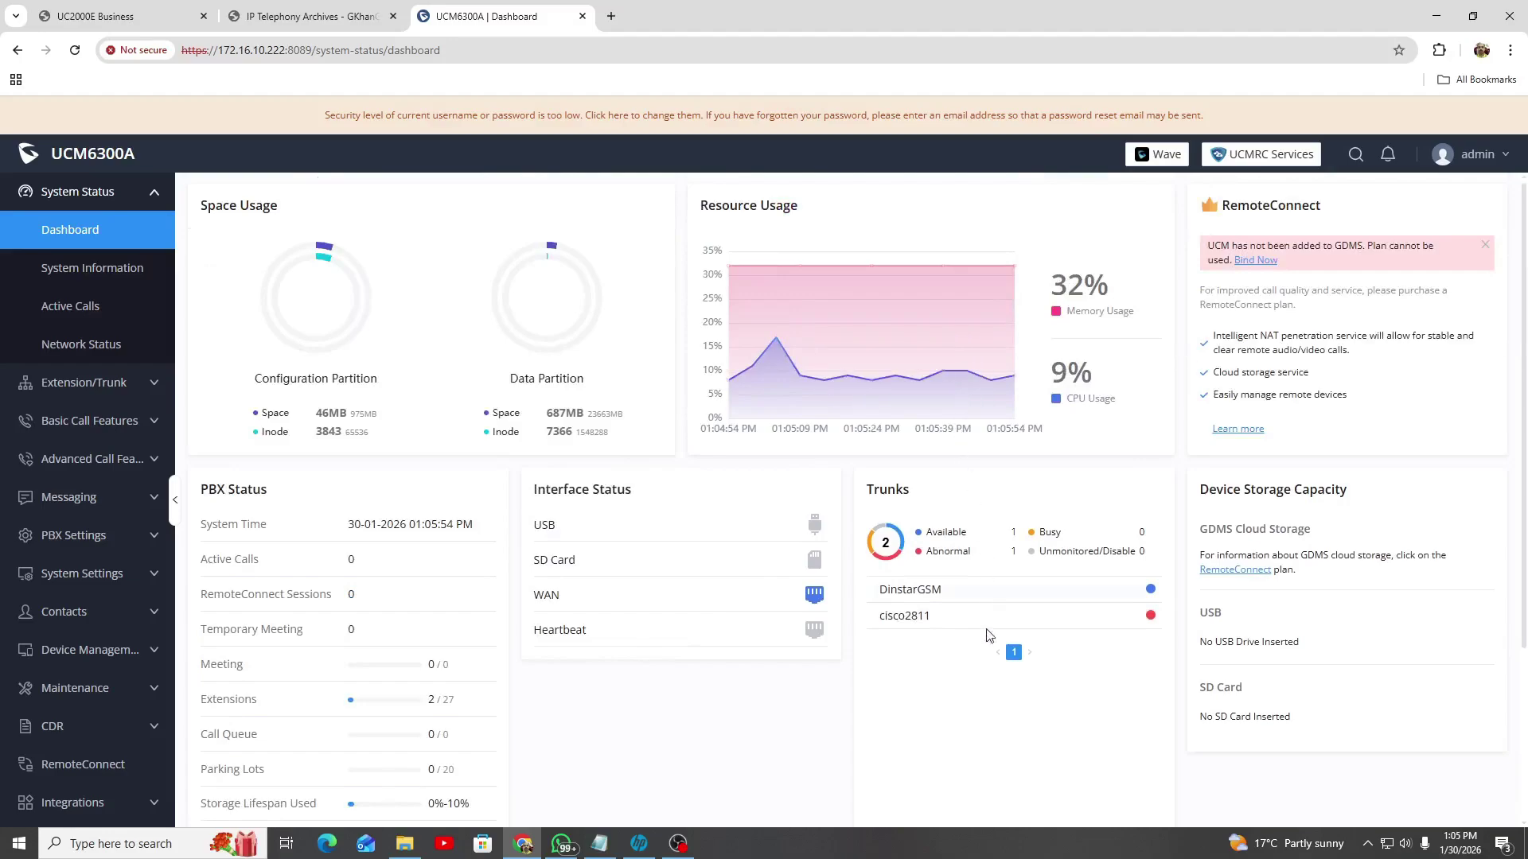